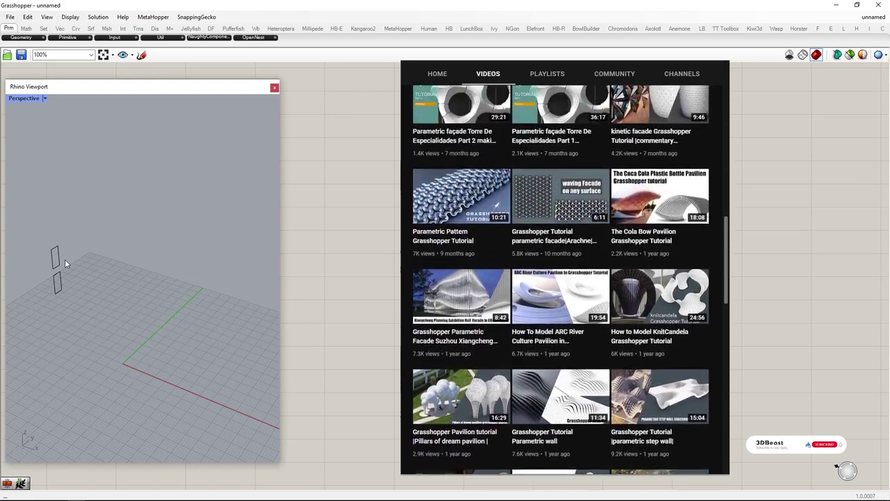
Add a Circle component to the empty canvas
right_click_drag(65, 259, 110, 342)
double_click(491, 245)
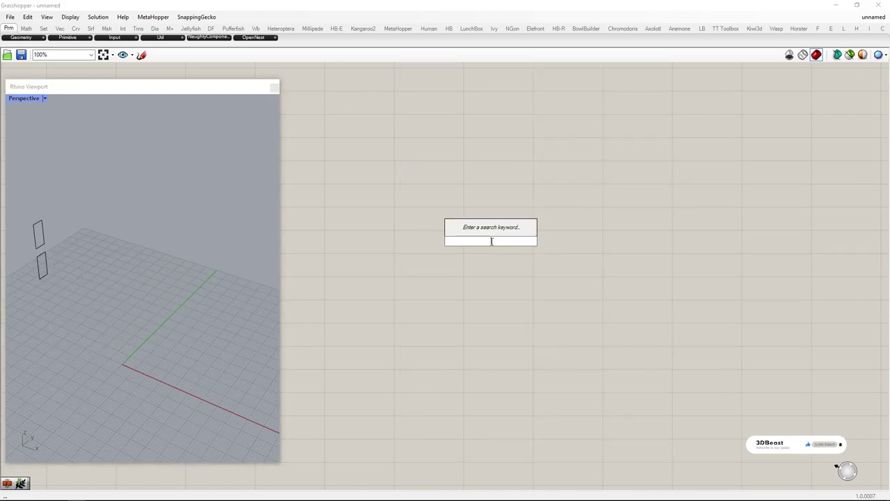
type("circle")
left_click(491, 218)
left_click_drag(491, 241, 590, 238)
Add a number slider set to 12.000 and wire it into the Circle's radius input
double_click(481, 250)
type("12.")
key("Return")
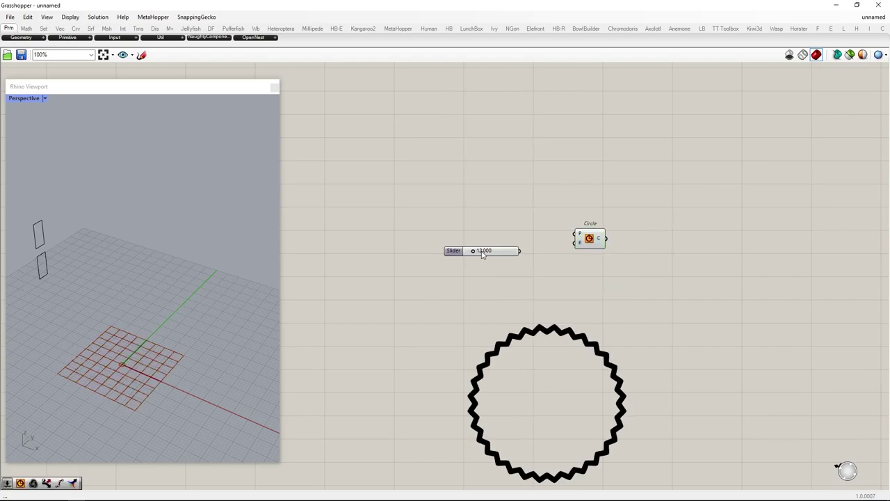
left_click_drag(579, 235, 577, 242)
left_click_drag(589, 238, 566, 245)
left_click_drag(585, 289, 460, 210)
left_click_drag(567, 243, 492, 265)
Divide the circle with a Divide Curve component whose count comes from an integer slider set to 16
double_click(621, 277)
type("divide crv")
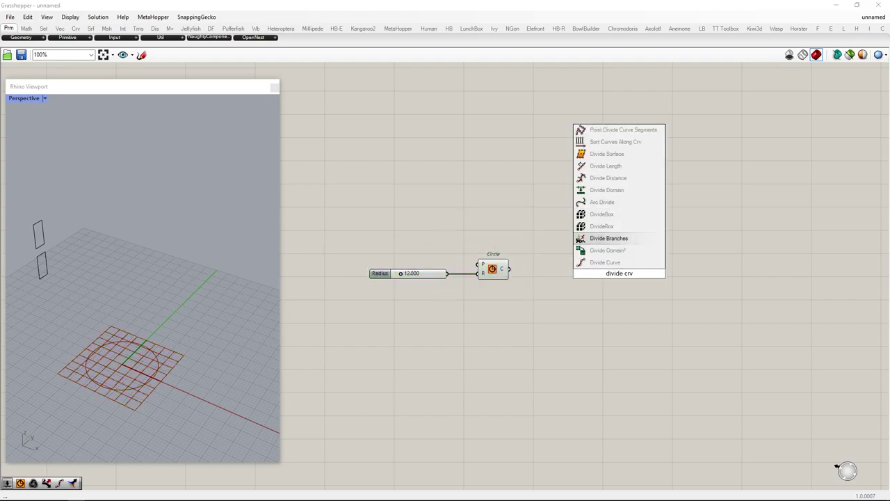
left_click(600, 263)
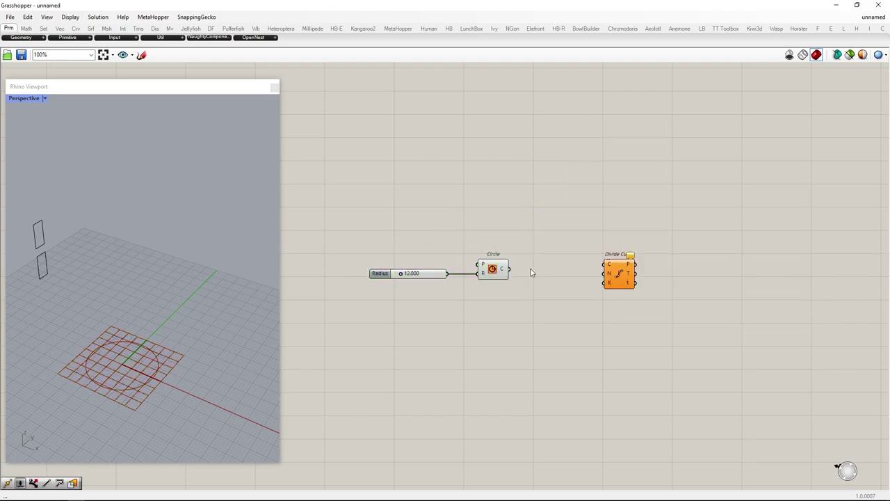
double_click(525, 309)
type("12")
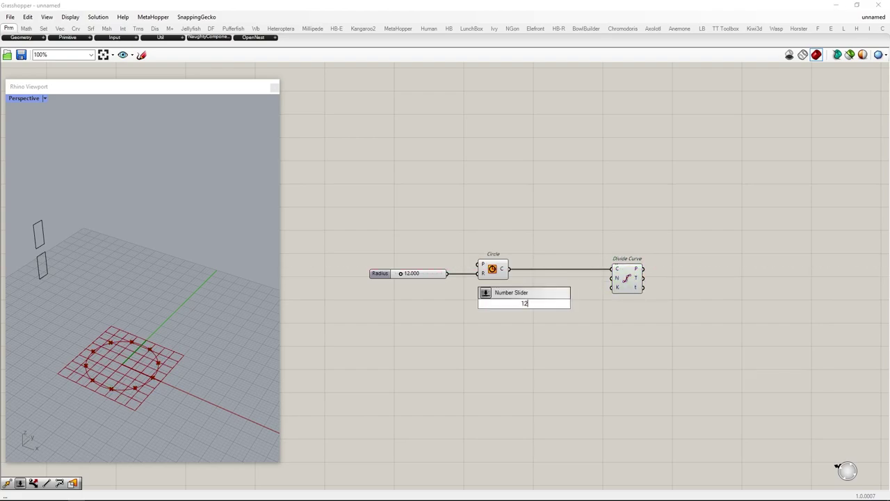
key("Return")
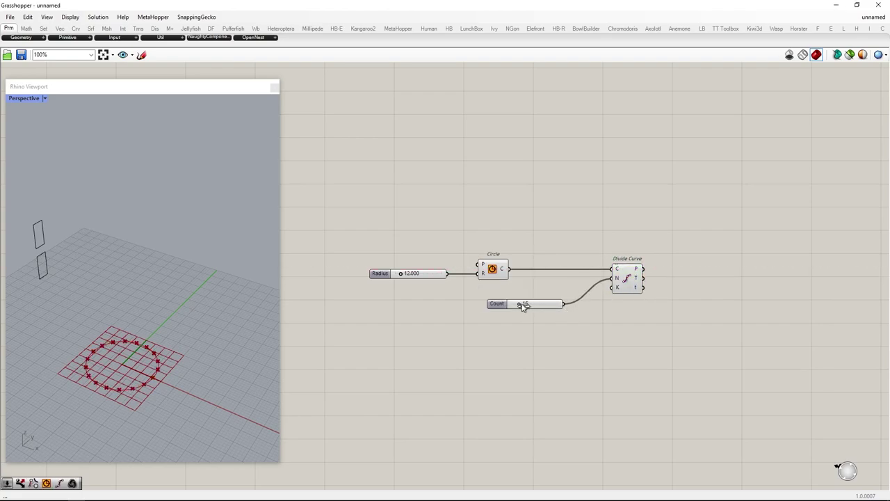
left_click_drag(547, 308, 515, 302)
Add a Dispatch component and wire Divide Curve's points into its list input
double_click(694, 258)
type("dispat")
key("Return")
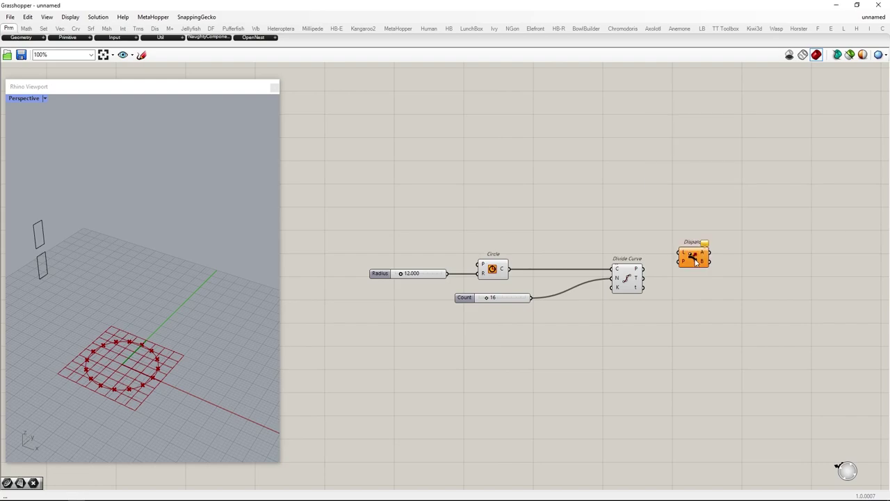
left_click_drag(679, 256, 756, 265)
Check the Dispatch outputs with a temporary Point parameter and delete that parameter
double_click(752, 259)
type("po")
key("Return")
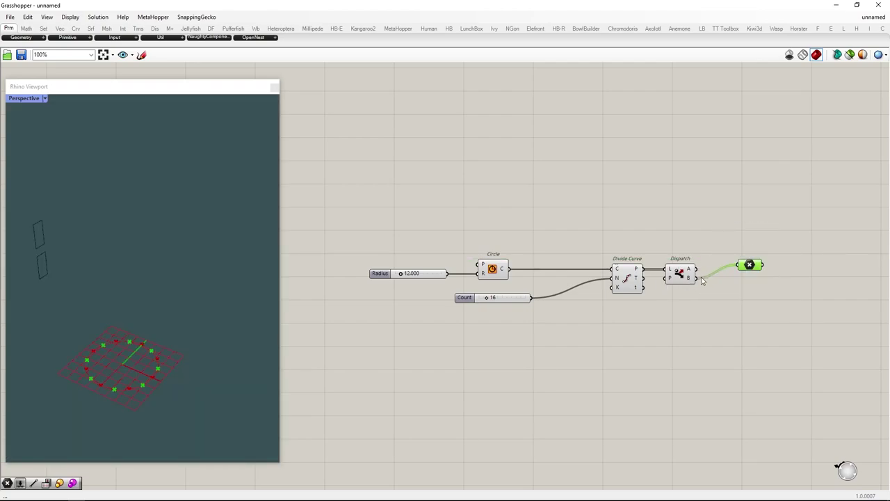
left_click_drag(781, 306, 739, 258)
key("Delete")
Add a uniform Scale component for the Dispatch B points, using the circle as its centre and a relay on that wire
right_click_drag(751, 260, 691, 264)
double_click(740, 267)
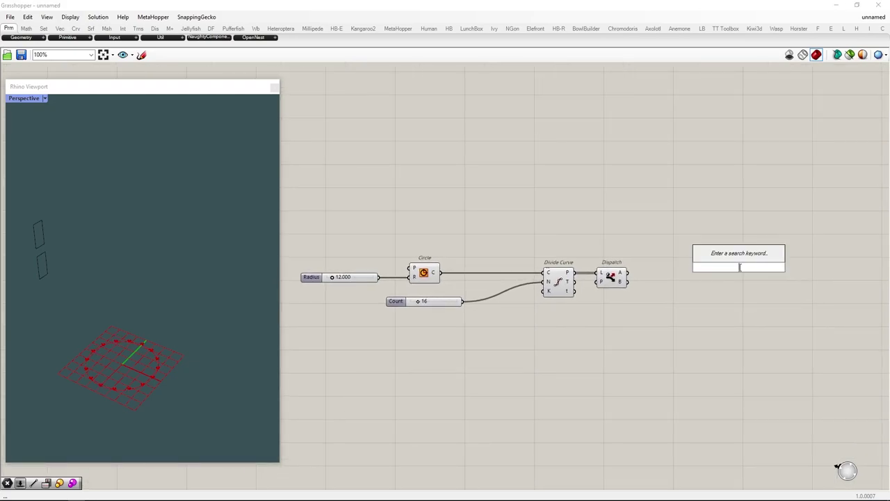
type("scale")
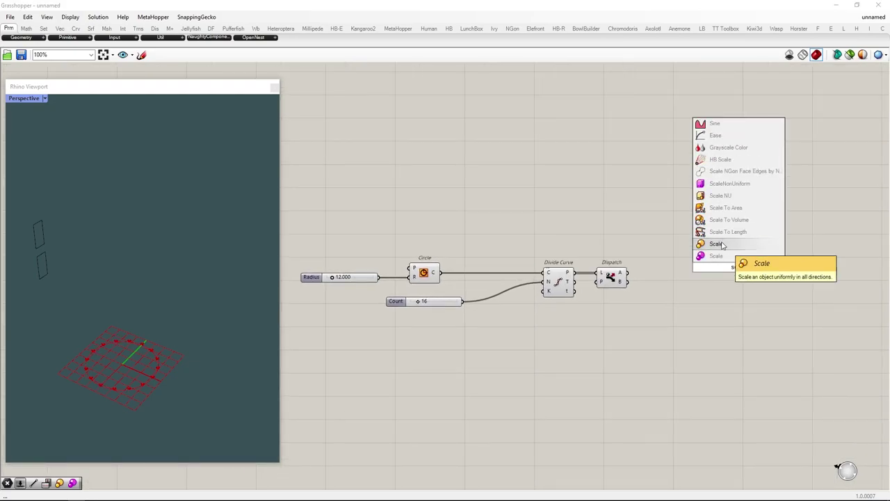
left_click(716, 253)
left_click_drag(740, 256, 743, 288)
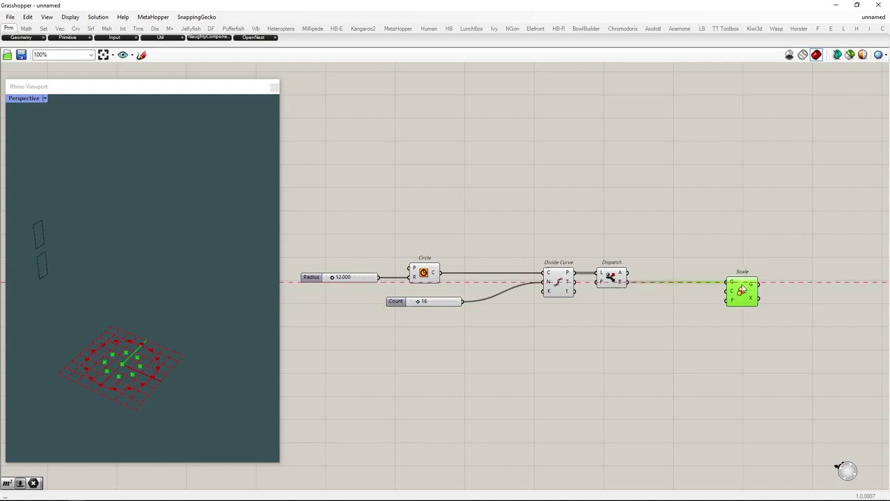
double_click(621, 337)
key("Escape")
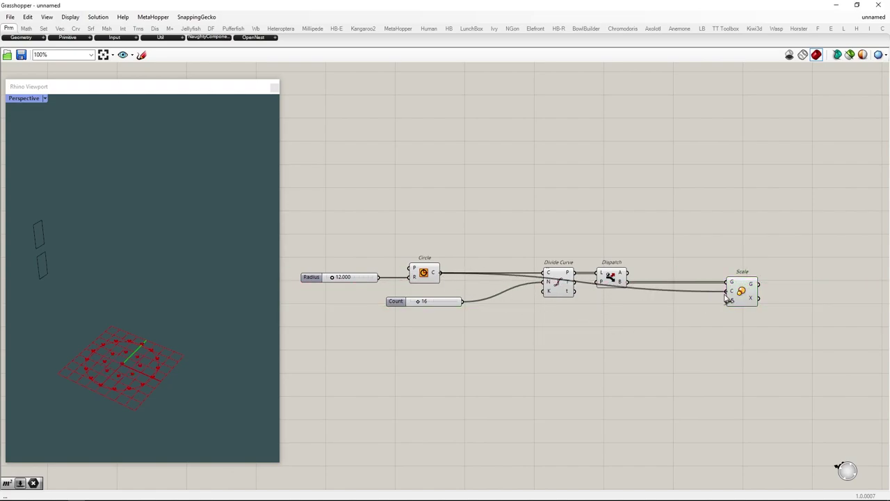
left_click_drag(718, 297, 594, 306)
Add a decimal slider for the Scale factor and set it to 0.95
double_click(587, 361)
type("0.12")
key("Return")
left_click_drag(625, 360, 713, 306)
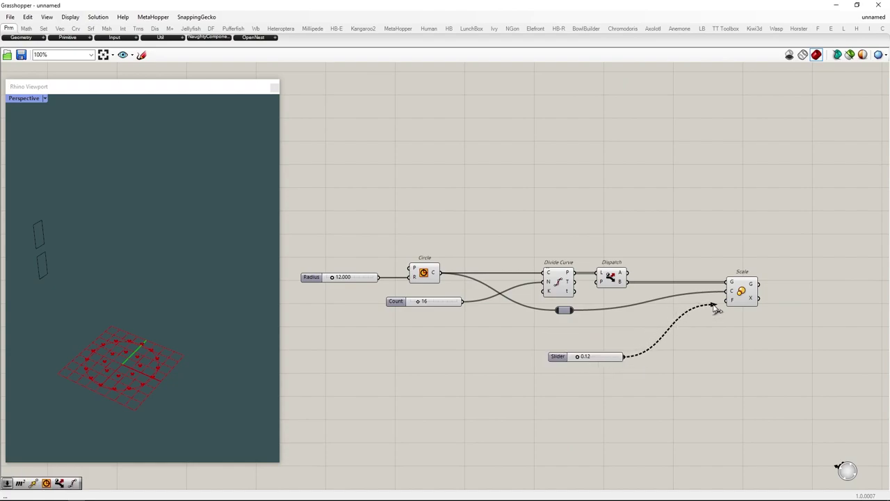
left_click_drag(760, 345, 707, 166)
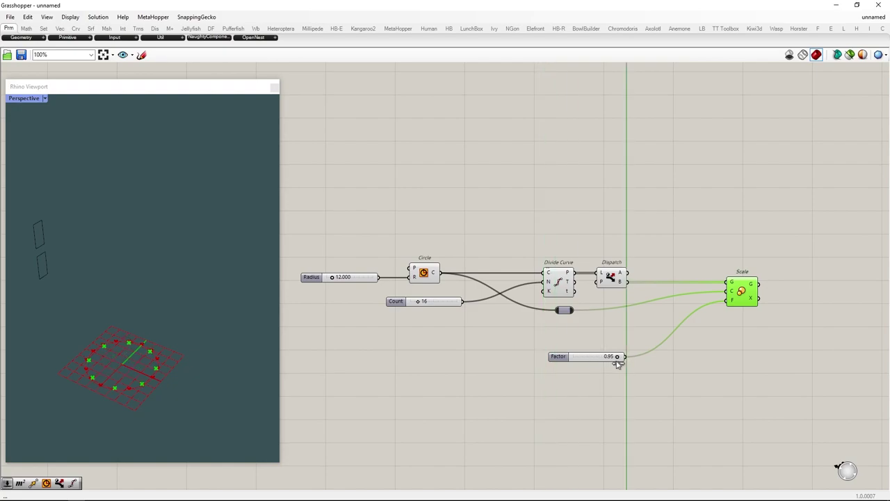
left_click(608, 400)
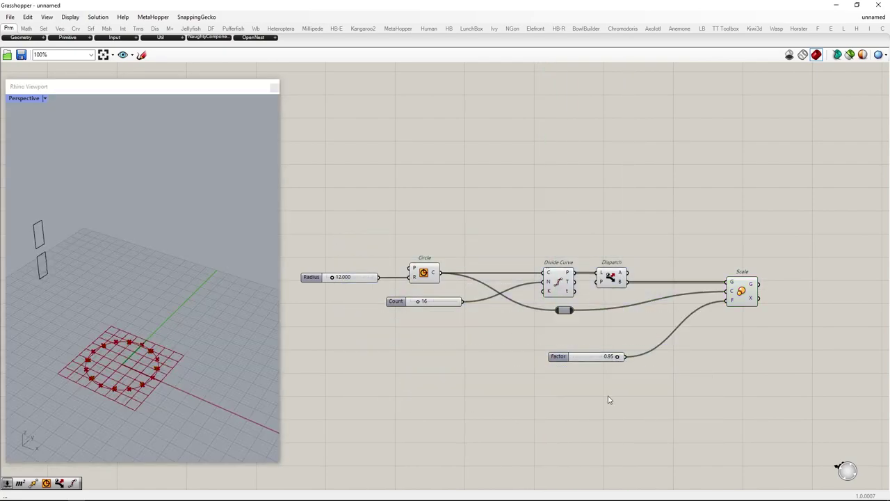
Hide the previews of the Circle and Divide Curve components and set the Scale factor to 0.87
left_click_drag(565, 393, 369, 211)
middle_click(369, 211)
left_click(398, 188)
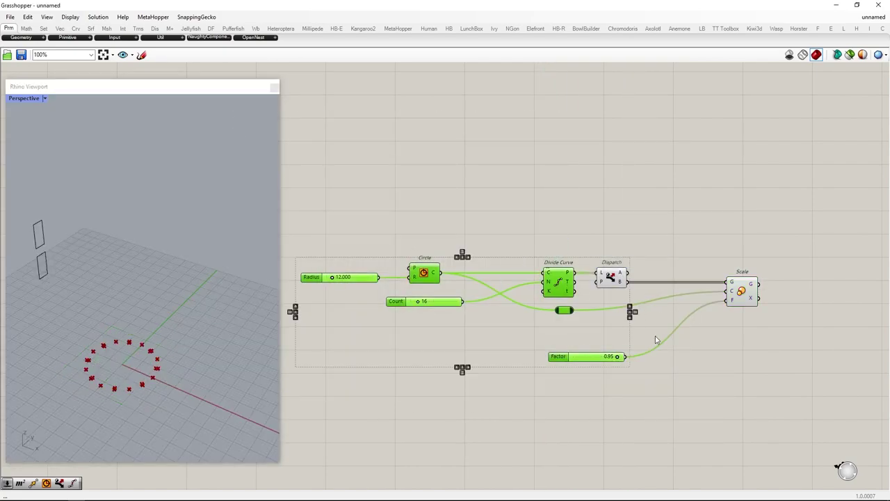
scroll(619, 363, "up", 5)
left_click_drag(612, 340, 596, 348)
scroll(596, 347, "down", 5)
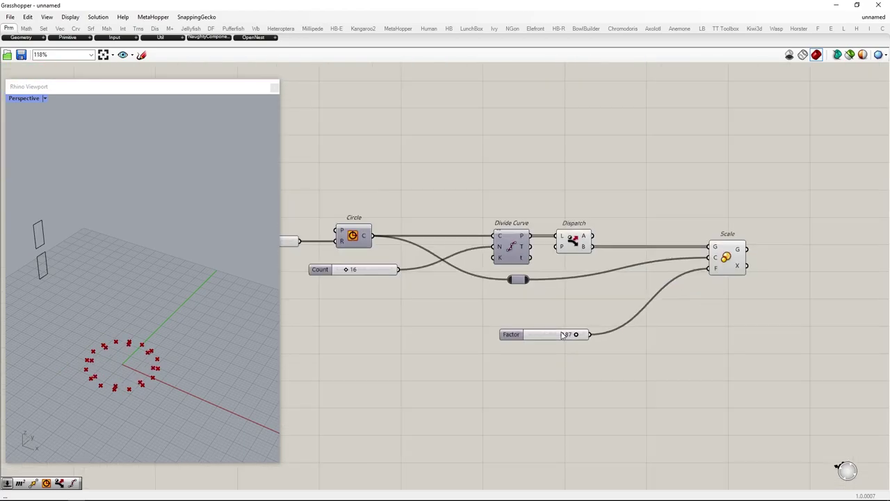
Weave the Dispatch A points with the scaled points and hide the Dispatch and Scale previews
double_click(751, 236)
type("weave")
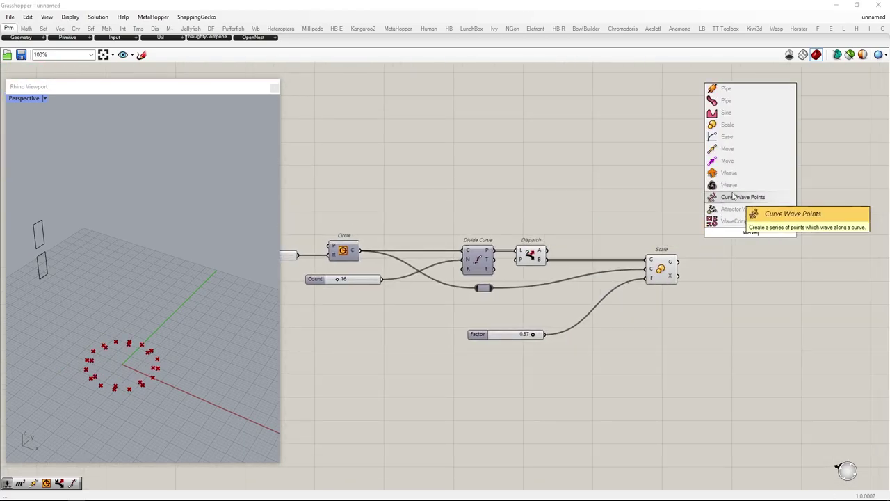
key("Return")
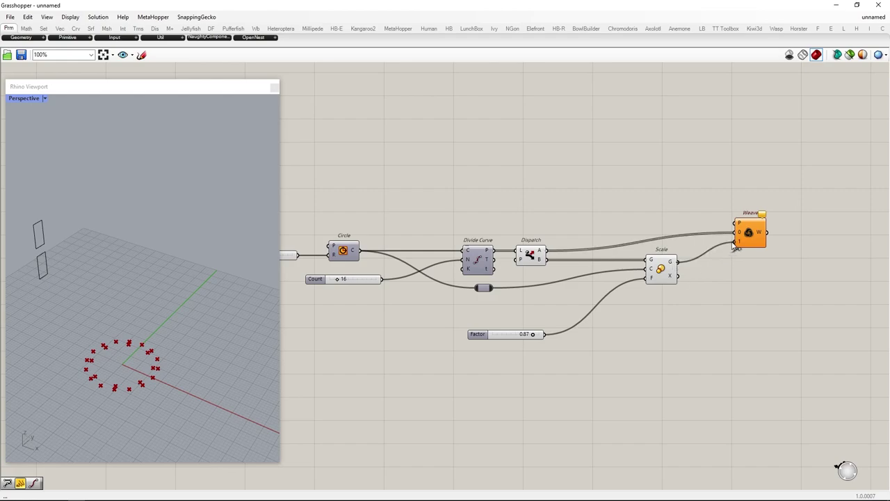
left_click_drag(750, 237, 764, 255)
left_click_drag(719, 410, 295, 209)
middle_click(468, 189)
left_click(467, 147)
Add a PolyLine component through the woven points and set it closed
right_click_drag(771, 199, 508, 201)
double_click(630, 240)
type("polil")
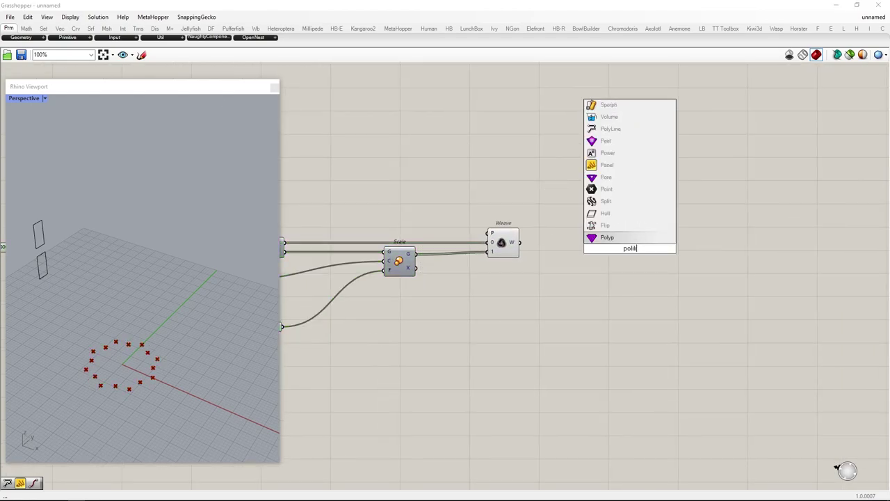
type("ine")
key("Return")
left_click_drag(522, 246, 536, 243)
left_click_drag(633, 250, 627, 249)
double_click(523, 301)
left_click(584, 269)
right_click(615, 251)
left_click(630, 329)
Edit the Count slider to a maximum of 100 and a value of 34
right_click_drag(388, 281, 689, 276)
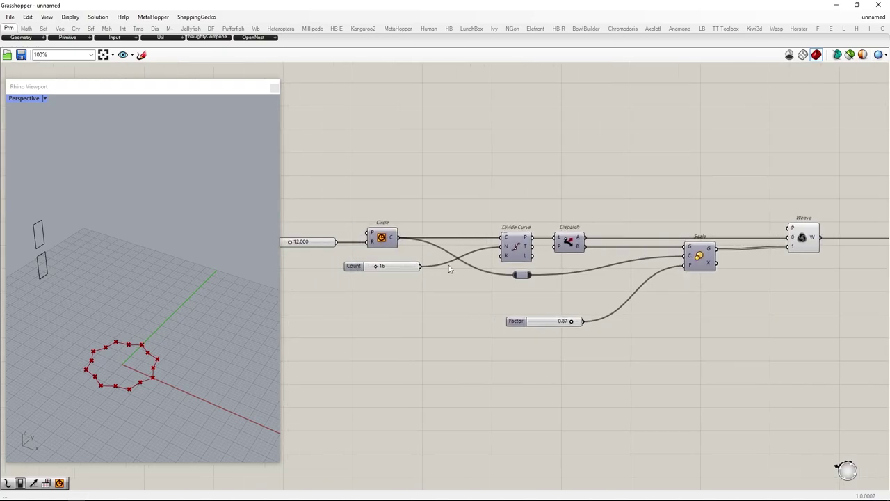
left_click_drag(377, 269, 386, 270)
right_click(393, 269)
left_click(427, 304)
left_click(434, 392)
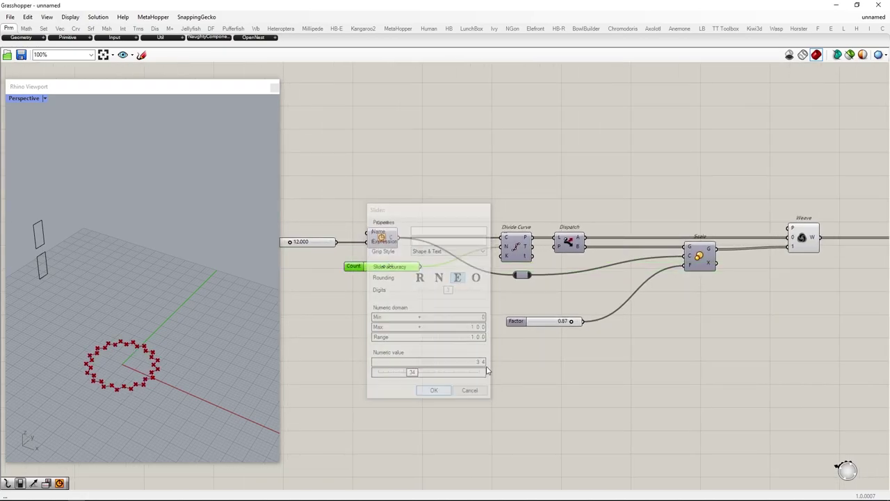
Hide the previews of all components from the Circle through the Weave
left_click_drag(809, 338, 229, 106)
middle_click(404, 161)
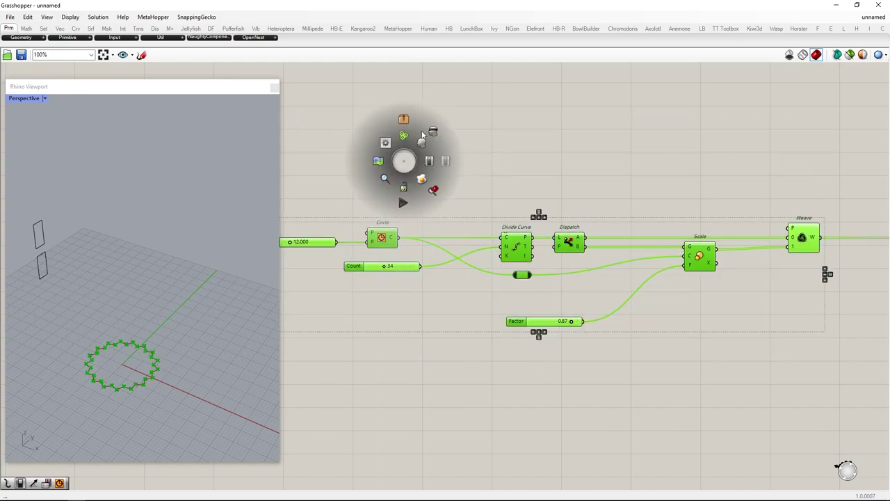
left_click(431, 133)
left_click(396, 322)
right_click_drag(164, 293, 139, 338)
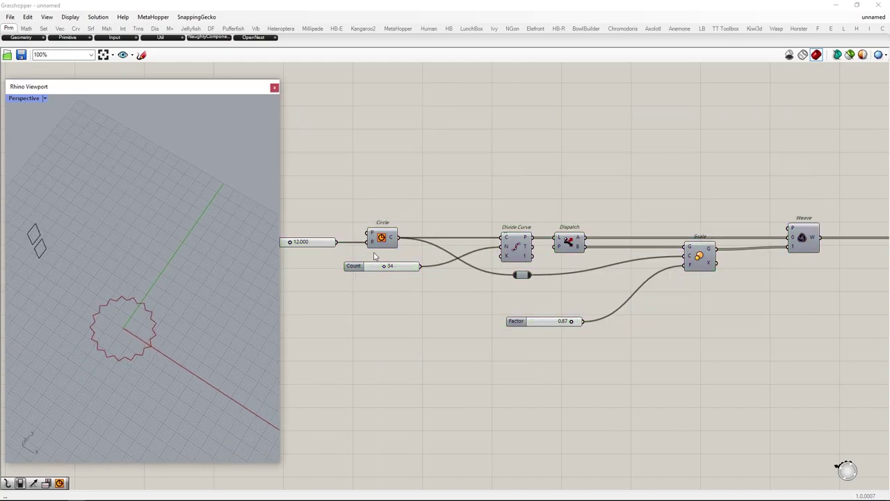
Set the circle's division Count slider to 46
scroll(373, 257, "up", 5)
left_click_drag(395, 285, 368, 295)
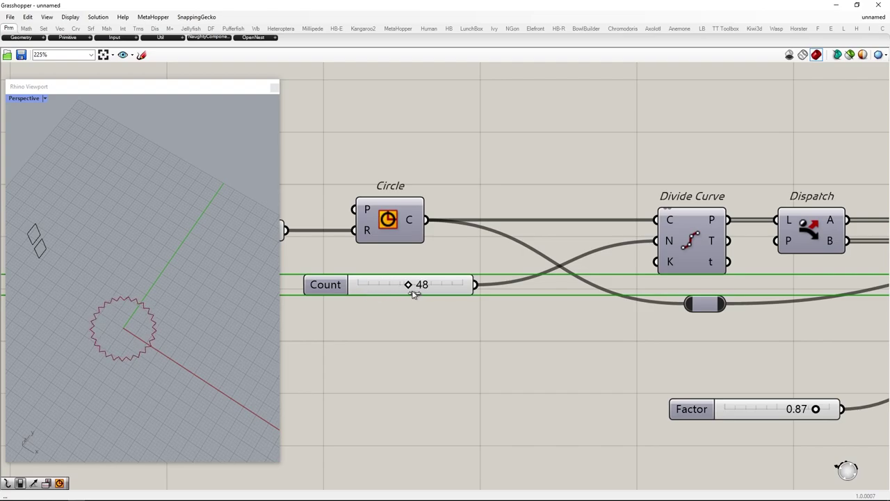
left_click_drag(409, 283, 405, 285)
right_click_drag(209, 313, 219, 278)
Delete the PolyLine component fed by the Weave
scroll(424, 255, "down", 6)
right_click_drag(687, 236, 561, 205)
scroll(698, 220, "up", 2)
right_click_drag(698, 220, 629, 226)
left_click(612, 226)
Add a Line SDL component and wire the woven points into its start input
double_click(608, 240)
type("line sdl")
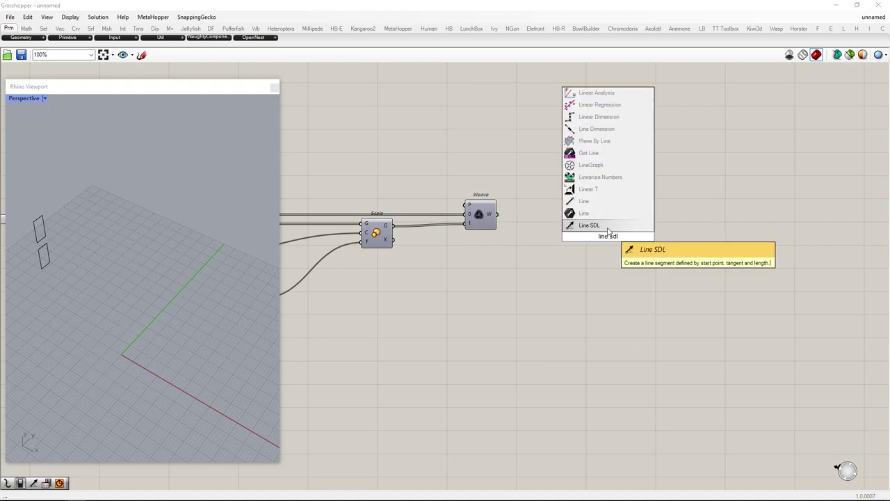
left_click(607, 227)
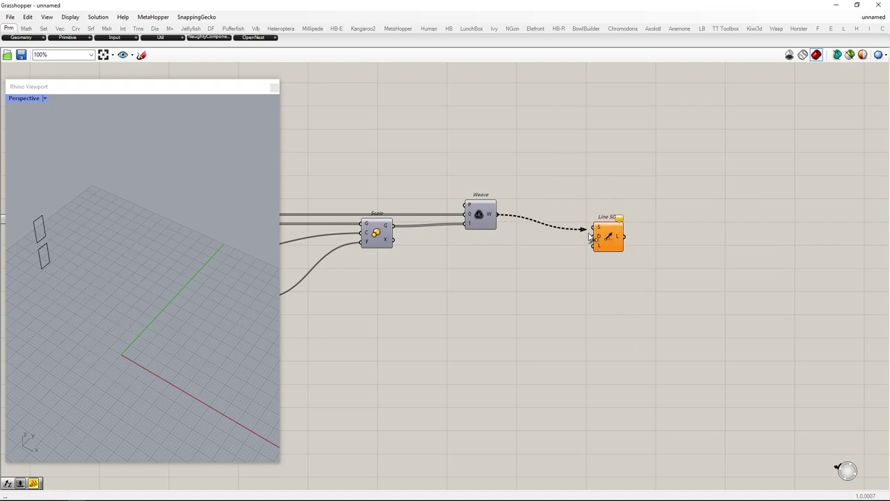
left_click_drag(602, 236, 651, 228)
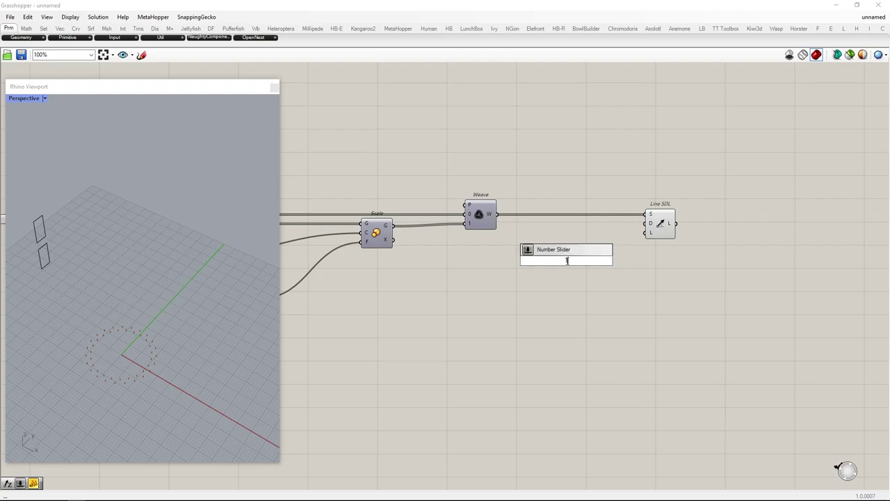
Add a number slider for the Line SDL length and set it to 15.000
type("12")
key("Return")
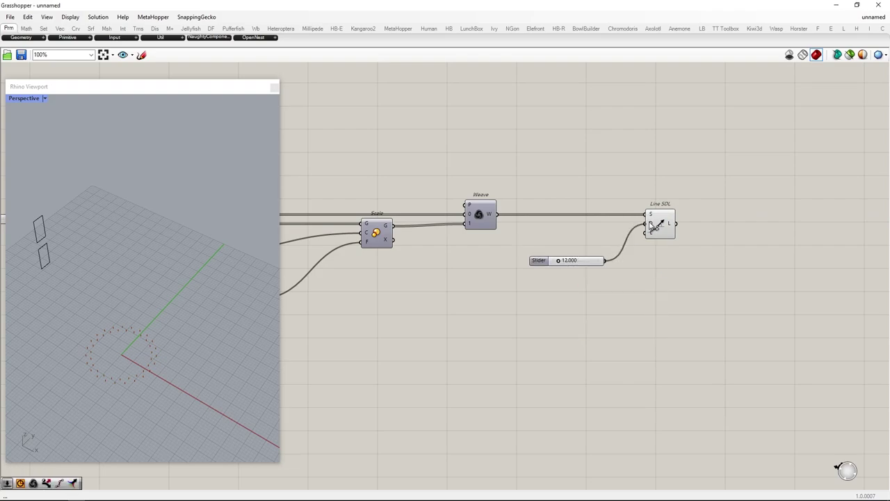
left_click_drag(651, 239, 650, 237)
right_click_drag(167, 358, 206, 326)
mouse_move(561, 263)
left_mouse_down()
mouse_move(594, 265)
mouse_move(564, 271)
left_mouse_up()
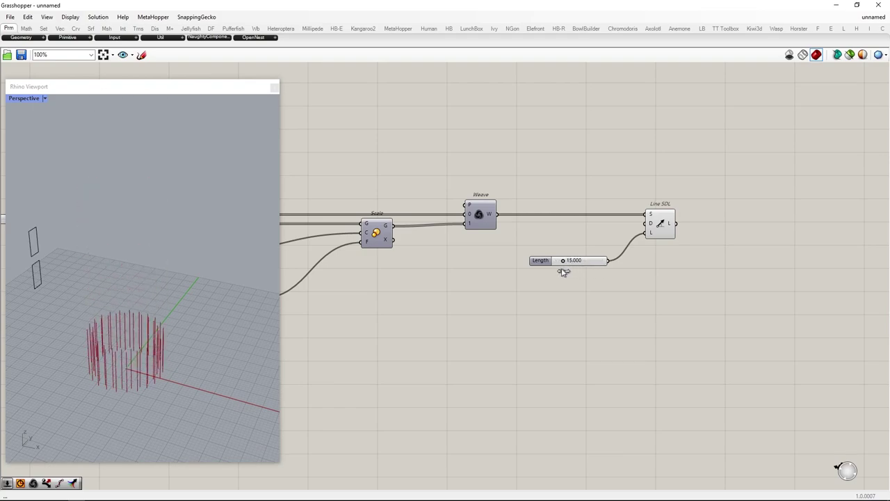
Add a Curve parameter below the definition and reference the lower rectangle from the Rhino viewport in it
right_click_drag(407, 325, 616, 265)
right_click_drag(501, 277, 533, 294)
double_click(533, 293)
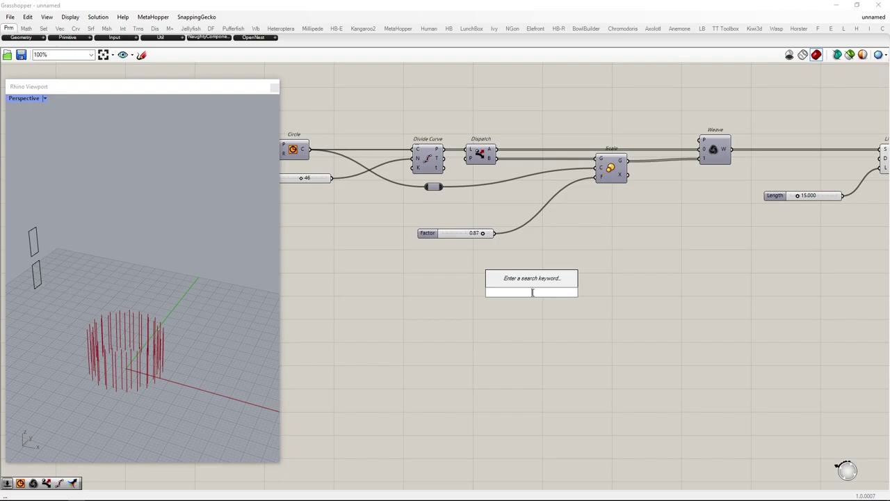
type("curve")
key("Return")
left_click(533, 292)
left_click(43, 271)
right_click(531, 294)
left_click(561, 422)
right_click_drag(574, 306, 514, 293)
left_click(540, 275)
Copy the Divide Curve component to divide the rectangle curve with the same count, and enable the copy's preview
right_click_drag(391, 160, 470, 158)
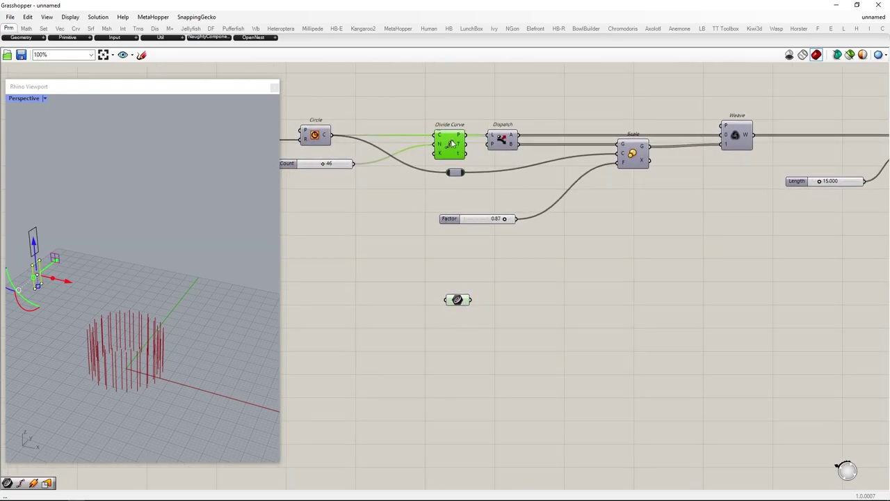
left_click_drag(456, 146, 580, 311, "alt")
middle_click(578, 312)
left_click(595, 291)
Copy the Line SDL component and its 15.000 length slider, starting the lines from the rectangle's division points
scroll(32, 272, "up", 8)
scroll(77, 276, "down", 8)
scroll(539, 262, "down", 1)
left_click_drag(811, 239, 714, 160)
left_click_drag(789, 164, 745, 313, "alt")
left_click(620, 359)
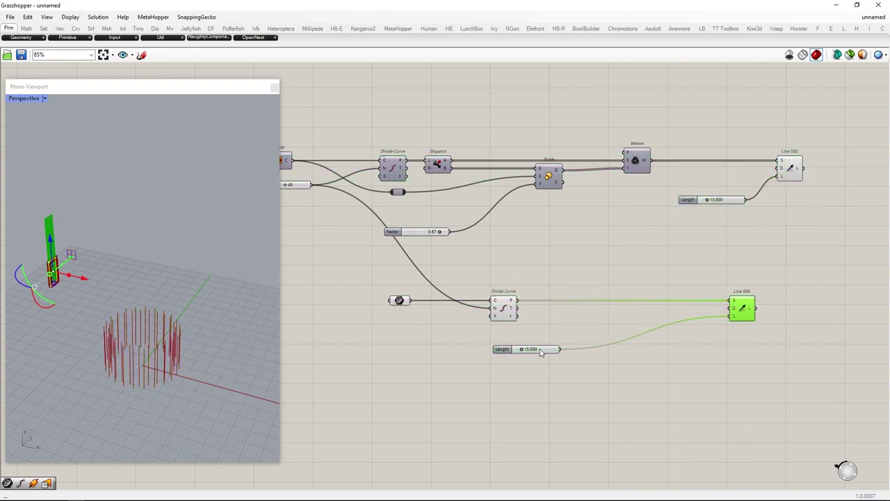
left_click_drag(541, 351, 670, 347)
Add an Is Planar component and wire the rectangle curve into it
double_click(469, 359)
type("is planar")
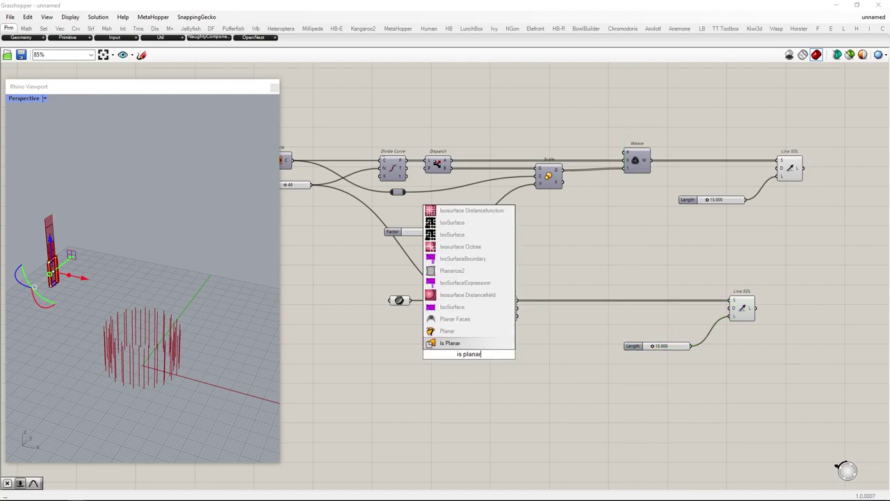
key("Return")
left_click_drag(451, 356, 452, 355)
Add a Deconstruct Plane component to the Is Planar plane and route its Z axis through a relay into the rectangle lines' direction
double_click(543, 369)
type("decons")
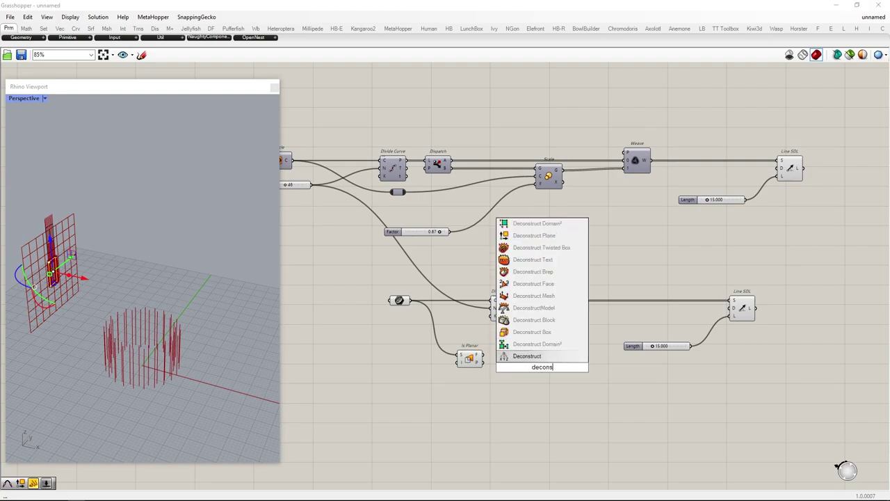
type("tructplane")
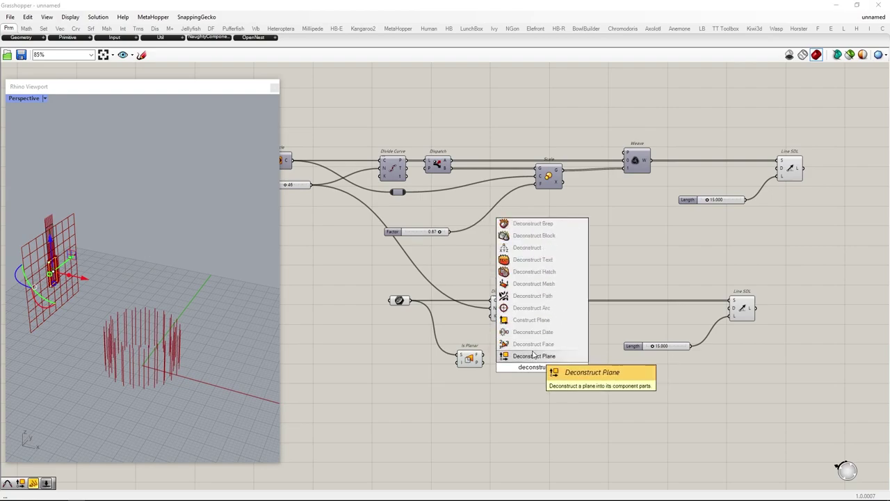
key("Return")
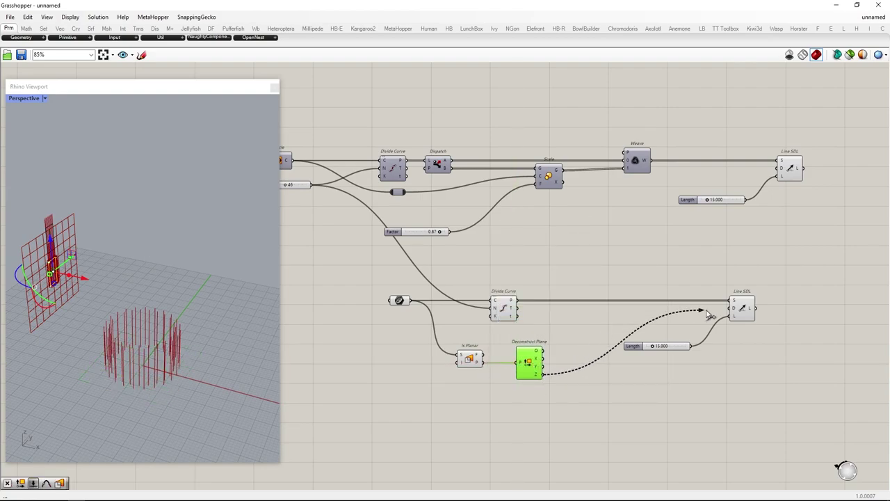
left_click_drag(714, 309, 591, 313)
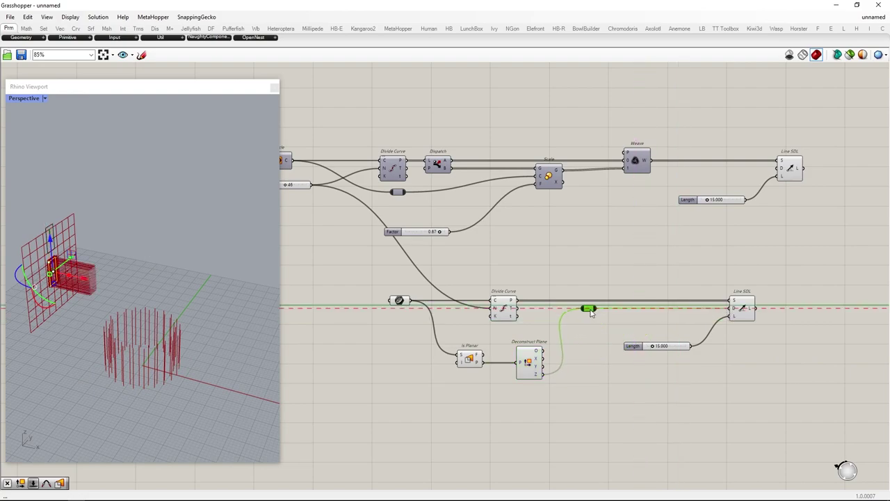
right_click_drag(91, 297, 140, 302)
scroll(47, 282, "up", 4)
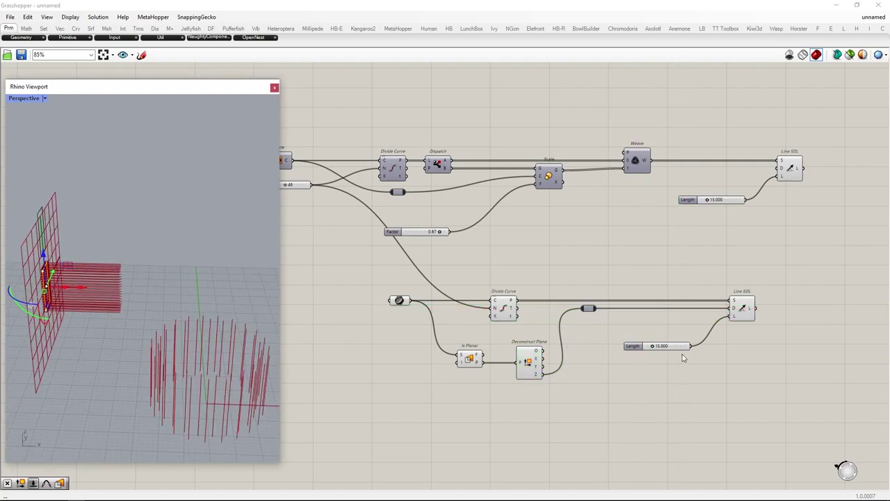
Turn off the preview of the rectangle's Divide Curve, Is Planar and Deconstruct Plane components
left_click_drag(685, 365, 318, 261)
middle_click(368, 278)
left_click(388, 258)
left_click(665, 414)
left_click(163, 312)
Set the length slider of the rectangle's lines to 10.302
scroll(638, 343, "up", 4)
left_click_drag(632, 346, 628, 346)
scroll(552, 205, "down", 4)
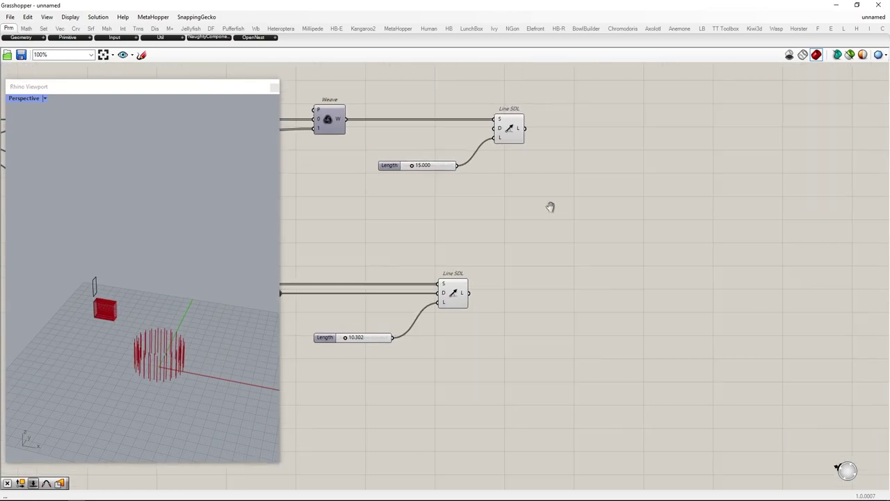
Add a Blend Curve component, wiring the circle lines into A and the rectangle lines into B
double_click(616, 199)
type("blend crv")
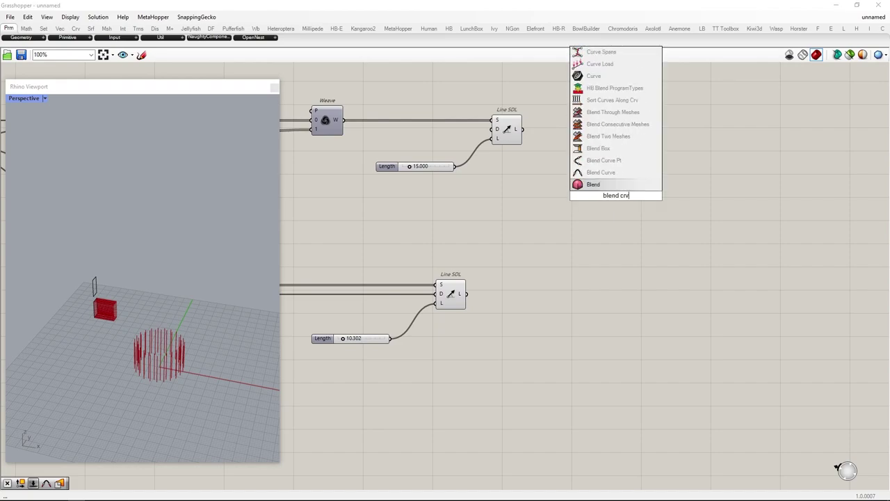
left_click(618, 173)
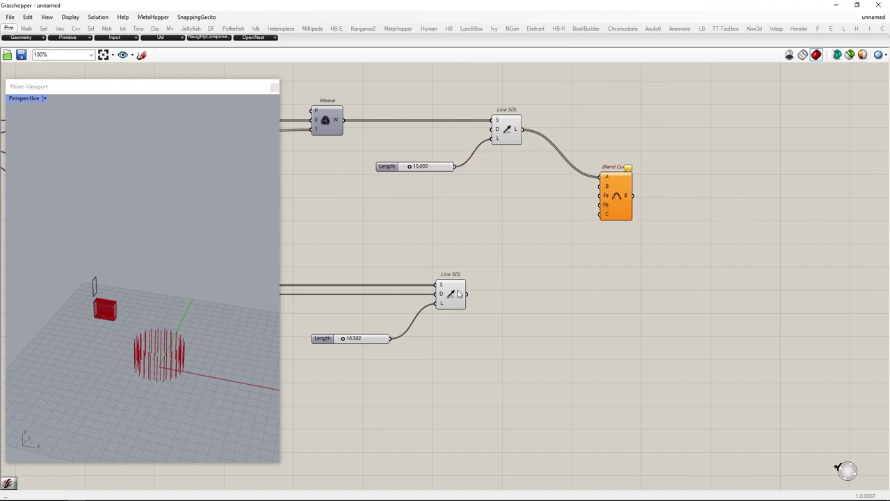
left_click_drag(600, 179, 732, 159)
scroll(726, 178, "down", 1)
right_click_drag(124, 274, 202, 268)
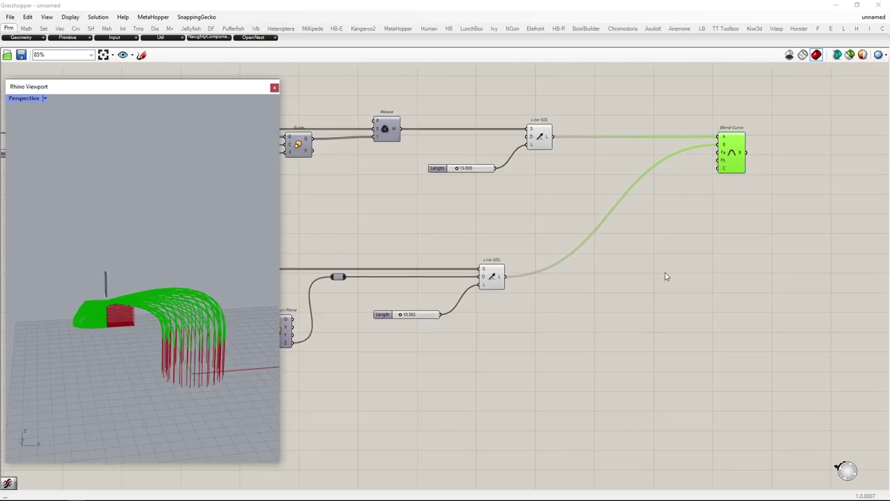
Insert a Flip Curve component between the rectangle's Line SDL and the Blend Curve's B input
double_click(594, 263)
type("flip cur")
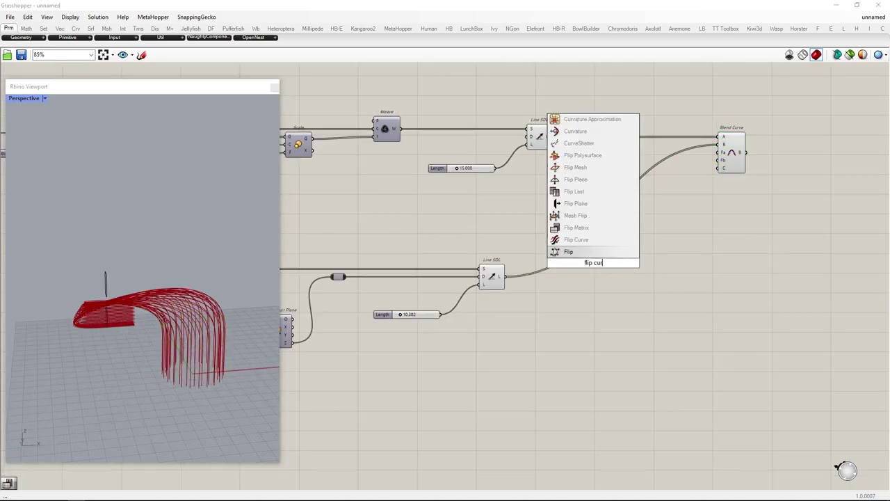
type("ve")
key("Return")
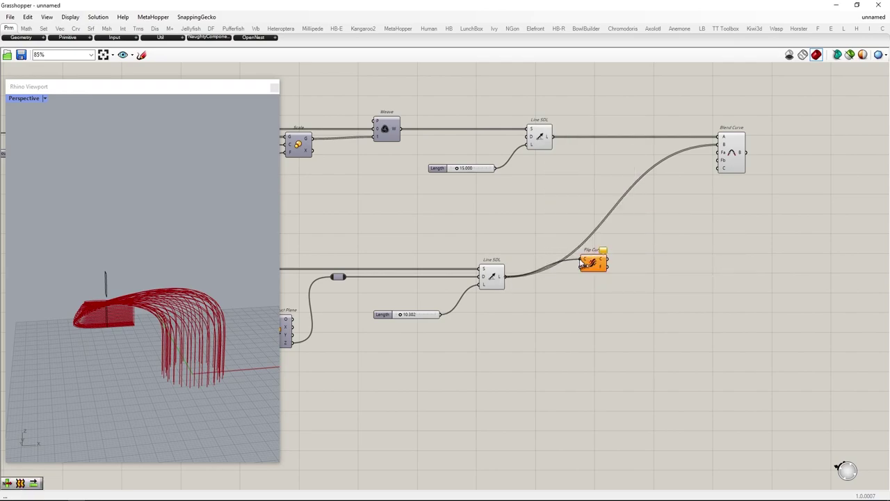
left_click_drag(582, 262, 556, 288)
left_click_drag(721, 146, 719, 145)
left_click_drag(561, 282, 547, 279)
left_click_drag(609, 377, 291, 182)
left_click(407, 209)
right_click_drag(448, 311, 501, 314)
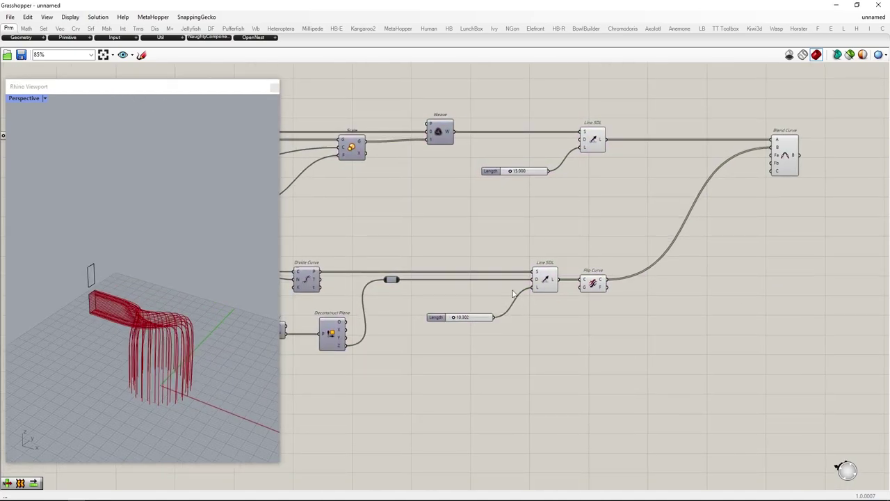
Set the circle lines' length to 0.906 and the rectangle lines' length to 4.035
scroll(498, 177, "up", 4)
left_click_drag(487, 177, 476, 180)
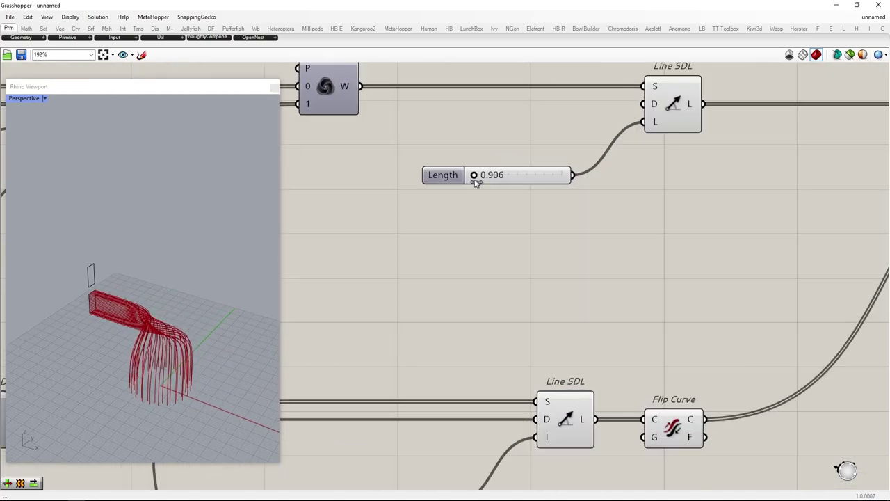
right_click_drag(155, 317, 181, 280)
scroll(702, 233, "down", 4)
scroll(560, 355, "up", 7)
left_click_drag(550, 330, 539, 326)
right_click_drag(150, 327, 159, 342)
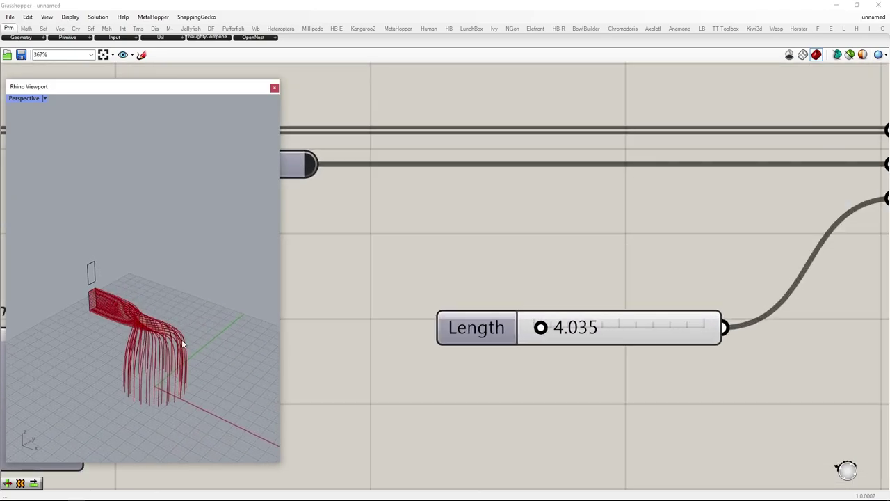
Insert a Shift List component between Flip Curve and the Blend Curve's B input, spacing the Blend Curve component further away
scroll(783, 235, "down", 5)
scroll(782, 235, "down", 4)
scroll(681, 218, "up", 4)
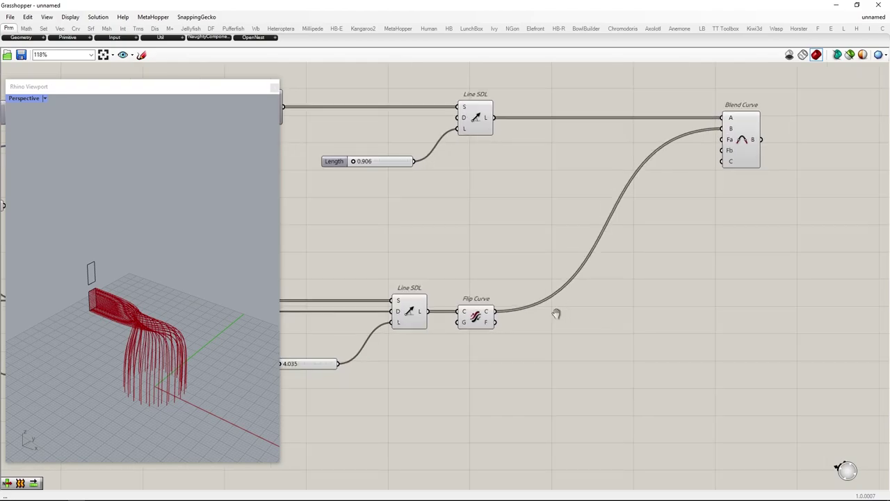
double_click(562, 331)
type("shift list")
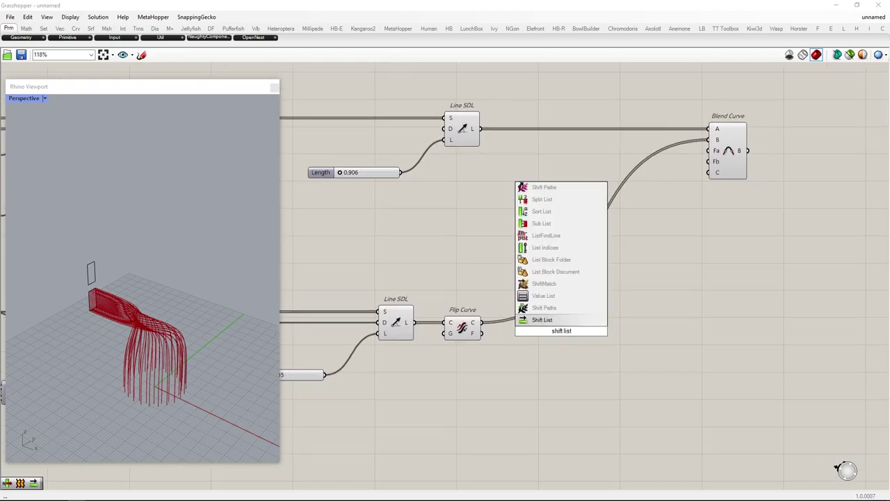
key("Return")
left_click_drag(482, 323, 544, 320)
left_click_drag(559, 327, 553, 329)
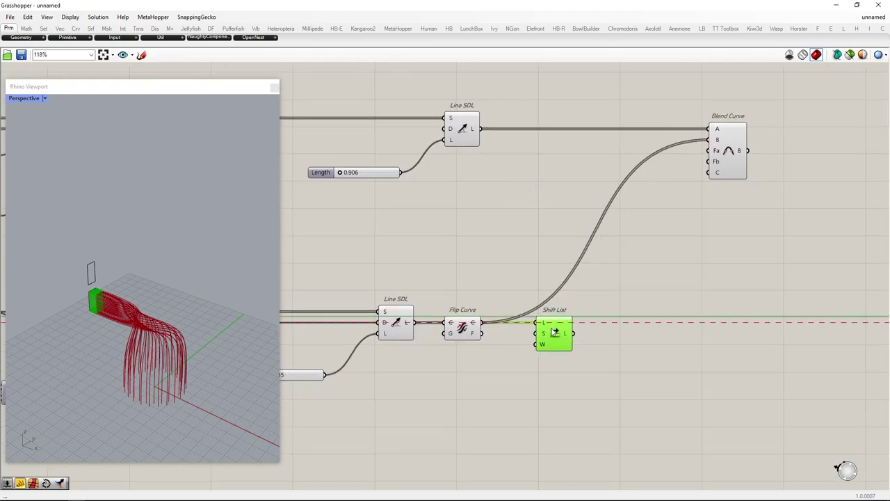
left_click_drag(714, 140, 715, 139)
left_click_drag(733, 160, 786, 160)
right_click_drag(189, 354, 91, 261)
scroll(167, 355, "up", 6)
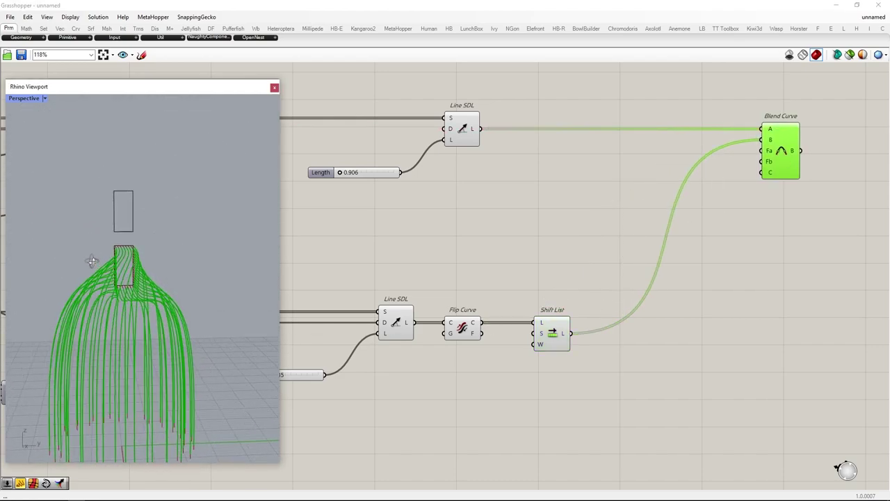
Create a number slider with value 12 and wire it into the Shift List's shift input
right_click_drag(560, 333, 491, 281)
double_click(588, 303)
type("12")
key("Return")
left_click_drag(613, 303, 419, 323)
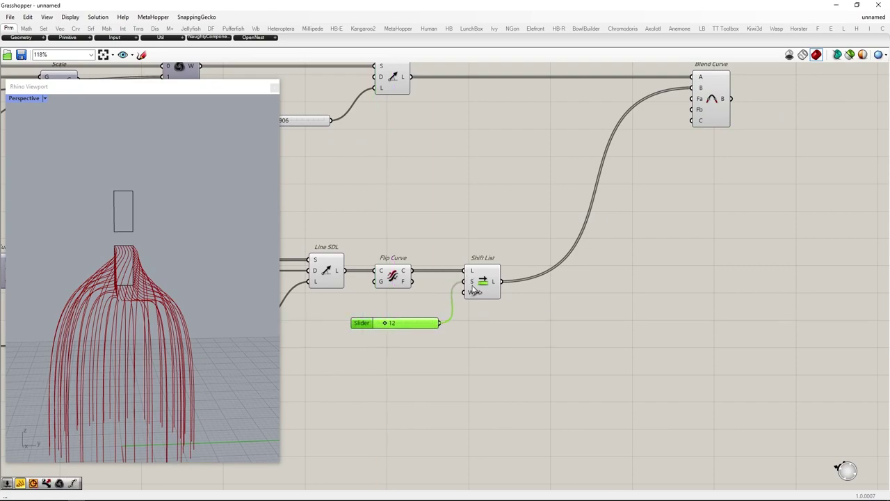
left_click_drag(473, 286, 471, 282)
Set the Shift slider to 36 to test how the blend curves align
right_click_drag(172, 306, 208, 312)
scroll(128, 302, "up", 3)
mouse_move(128, 302)
right_mouse_down()
mouse_move(111, 311)
mouse_move(114, 298)
right_mouse_up()
scroll(366, 329, "up", 3)
left_click_drag(399, 321, 426, 322)
scroll(423, 322, "down", 4)
left_click(576, 299)
Reverse the Shift List's output and set the Shift slider to 23
right_click(507, 283)
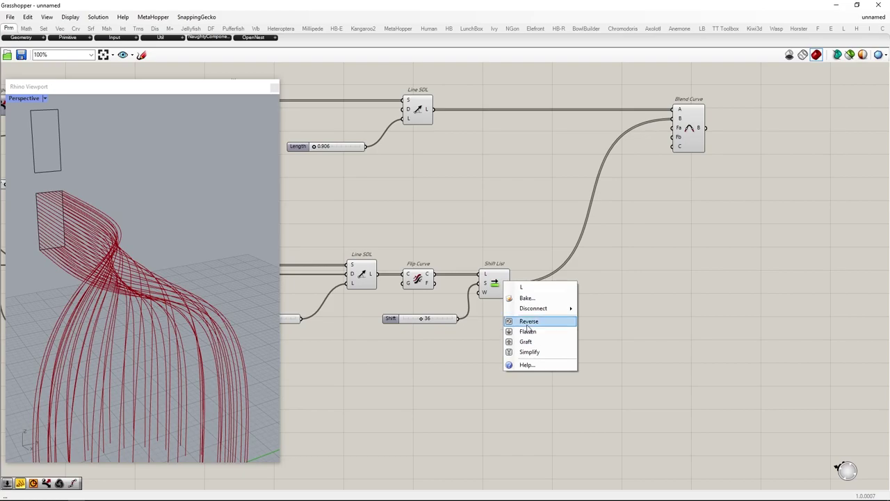
left_click(527, 325)
right_click_drag(268, 315, 229, 315)
scroll(440, 324, "up", 5)
left_click_drag(388, 312, 370, 312)
right_click_drag(236, 299, 83, 292)
scroll(178, 272, "down", 5)
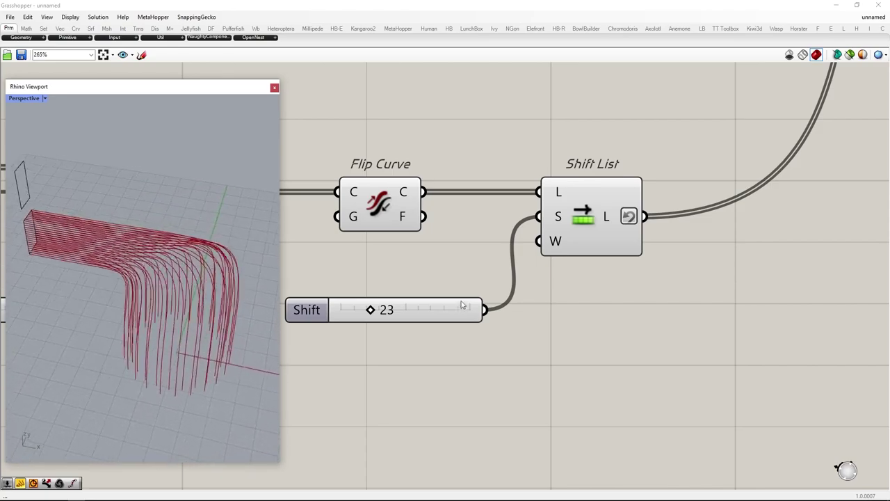
Set the rectangle lines' length to 7.214 and the circle lines' length to 1.693
scroll(417, 307, "down", 5)
scroll(445, 306, "up", 10)
left_click_drag(445, 305, 455, 304)
scroll(493, 330, "down", 6)
right_click_drag(533, 244, 497, 452)
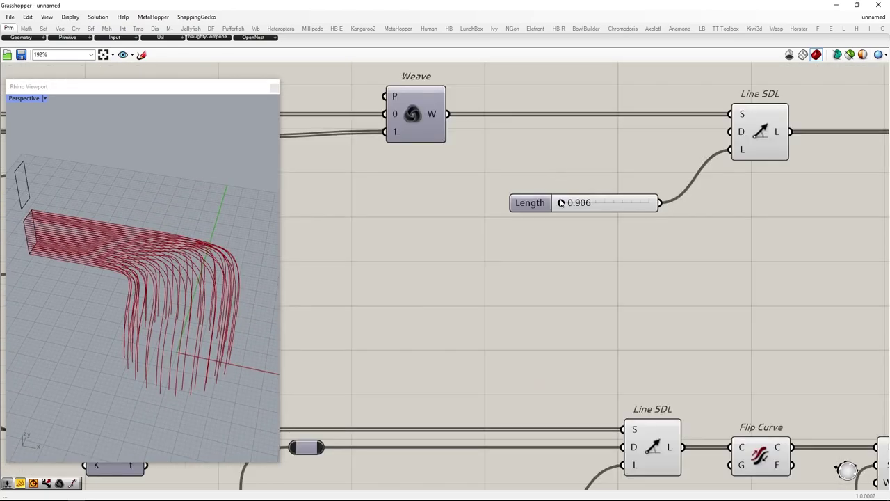
scroll(559, 200, "up", 5)
left_click_drag(565, 209, 566, 210)
right_click_drag(182, 296, 183, 258)
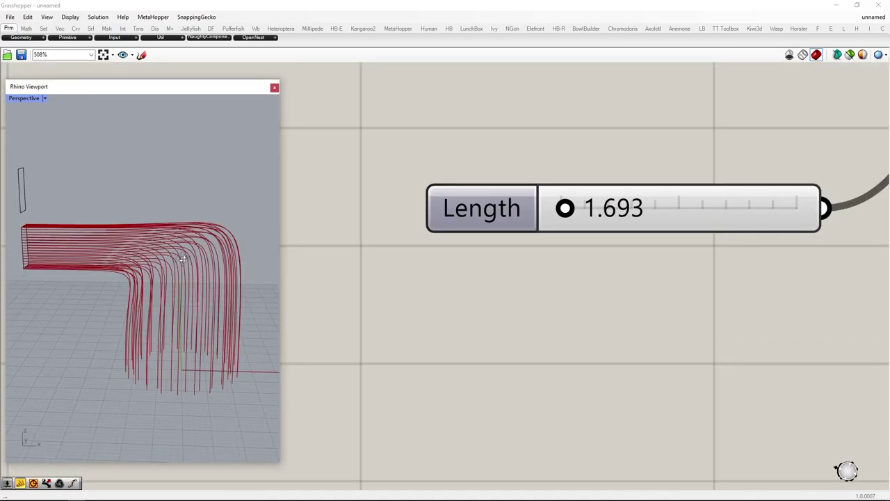
scroll(491, 271, "down", 6)
scroll(511, 236, "up", 4)
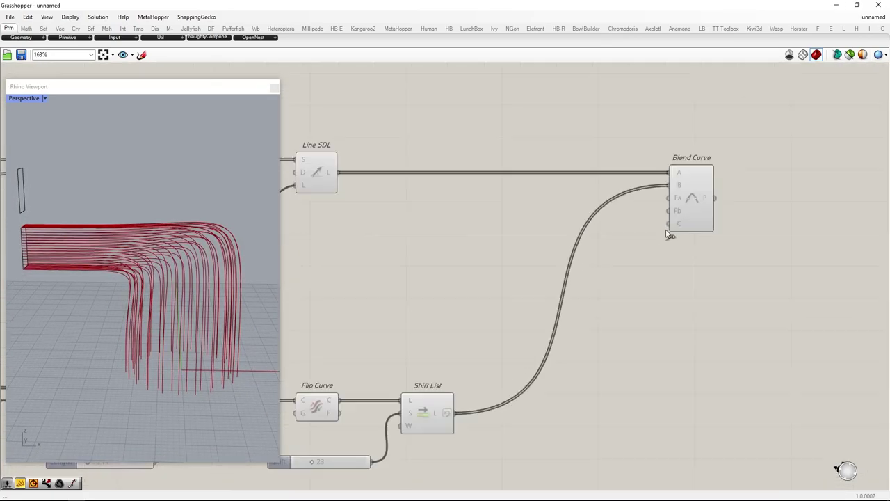
double_click(489, 223)
type("1")
key("Return")
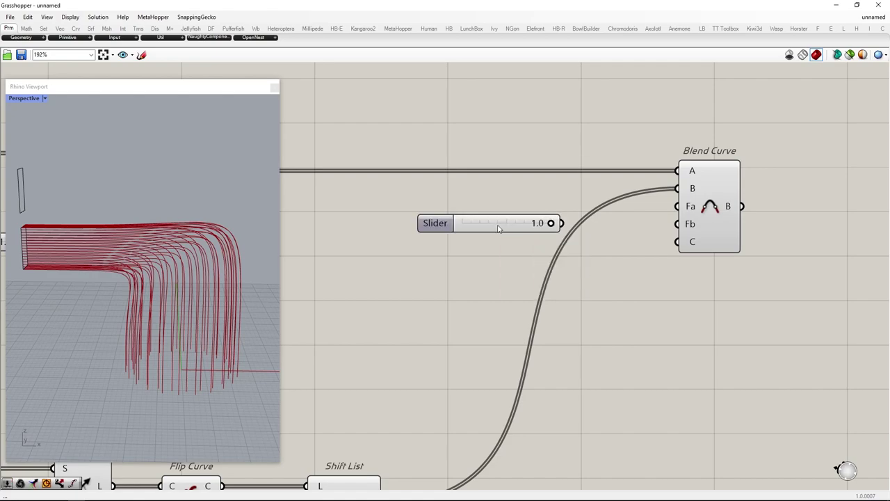
key("Delete")
Create a 1.000 slider, duplicate it, and wire the two sliders into the Blend Curve's Fa and Fb bulge inputs
double_click(493, 231)
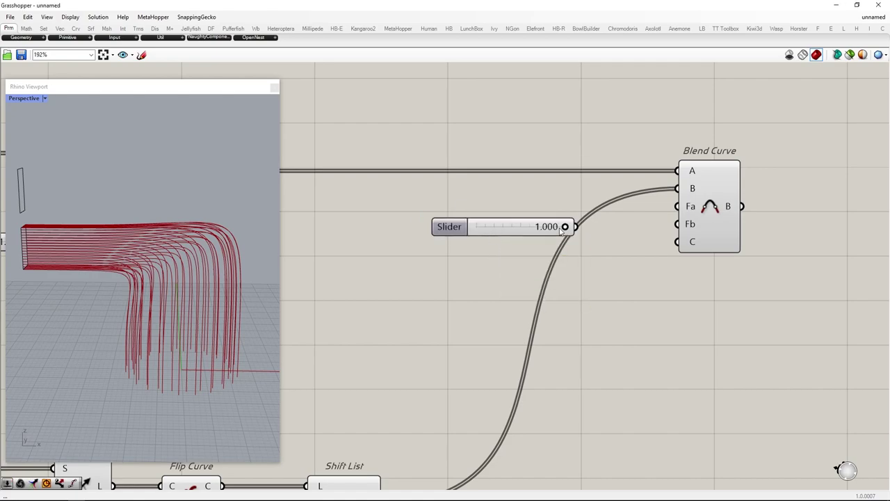
left_click_drag(542, 224, 512, 232)
key("ctrl+c")
key("ctrl+v")
left_click_drag(666, 222, 679, 223)
left_click_drag(713, 220, 719, 220)
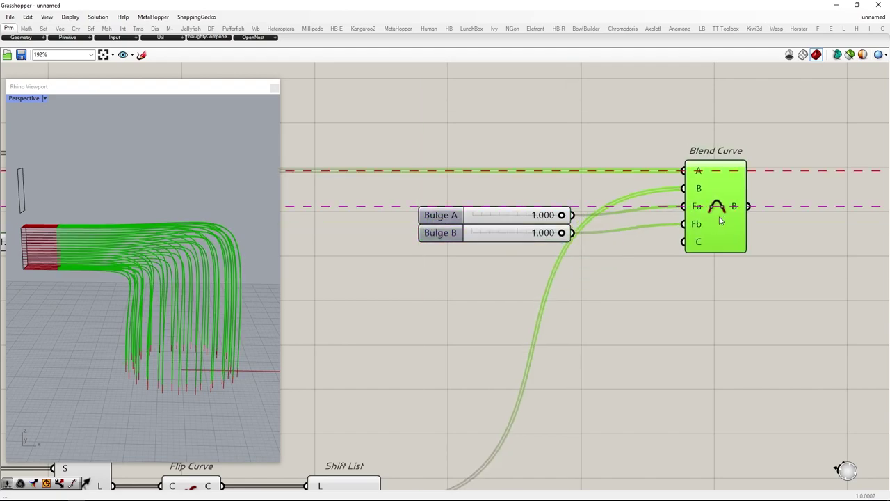
Set the Bulge B slider to 0.580 and the Bulge A slider to 0.958
left_click_drag(556, 234, 521, 236)
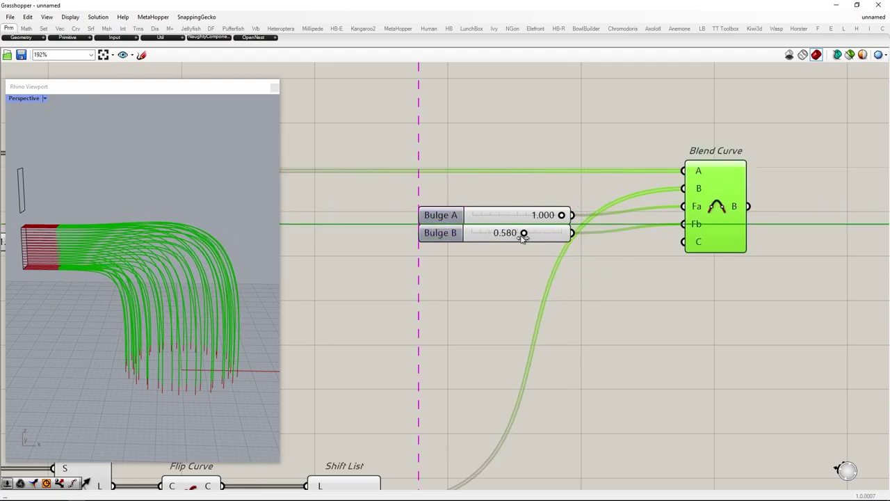
mouse_move(561, 214)
left_mouse_down()
mouse_move(540, 216)
mouse_move(558, 221)
left_mouse_up()
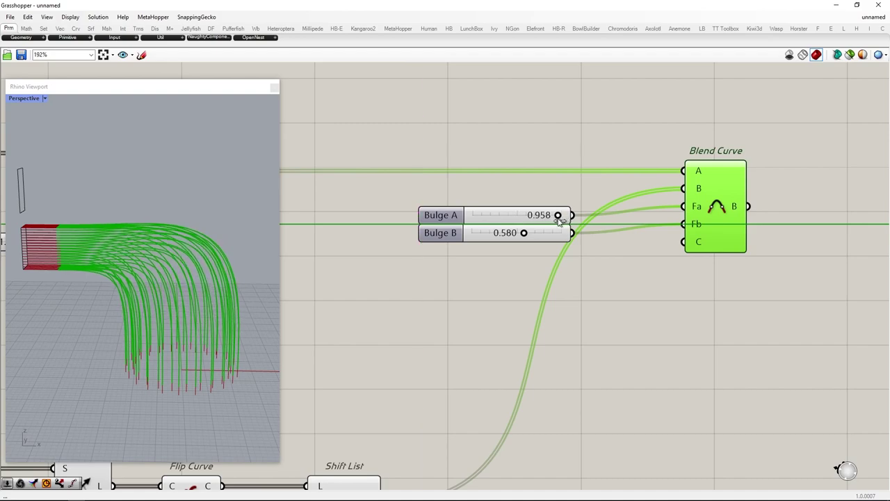
mouse_move(223, 258)
right_mouse_down()
mouse_move(149, 258)
mouse_move(228, 258)
right_mouse_up()
Combine the circle lines, blend curves and shifted rectangle lines in a Merge component with exactly three inputs, D1 to D3
scroll(546, 239, "down", 5)
scroll(786, 257, "down", 2)
scroll(607, 234, "up", 2)
double_click(726, 193)
type("merge")
key("Return")
left_click(487, 222)
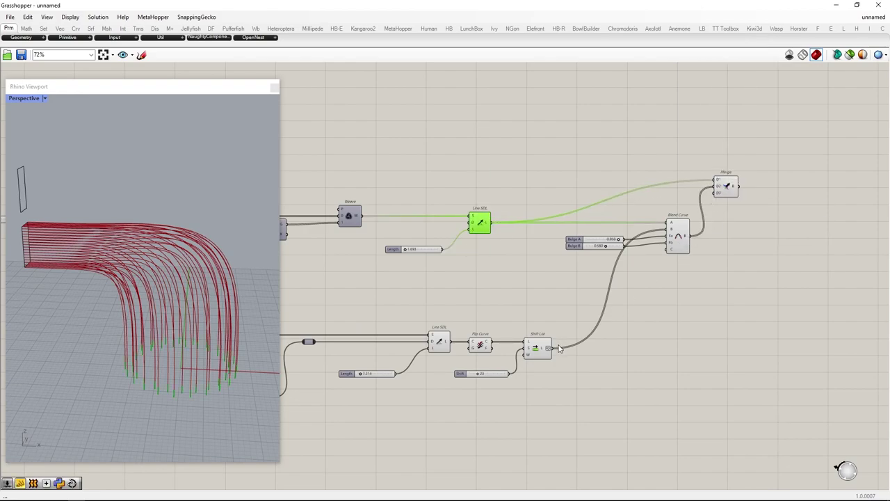
left_click_drag(717, 197, 716, 193)
left_click_drag(725, 188, 782, 345)
scroll(792, 360, "up", 6)
scroll(746, 342, "up", 6)
left_click(742, 343)
scroll(604, 306, "down", 7)
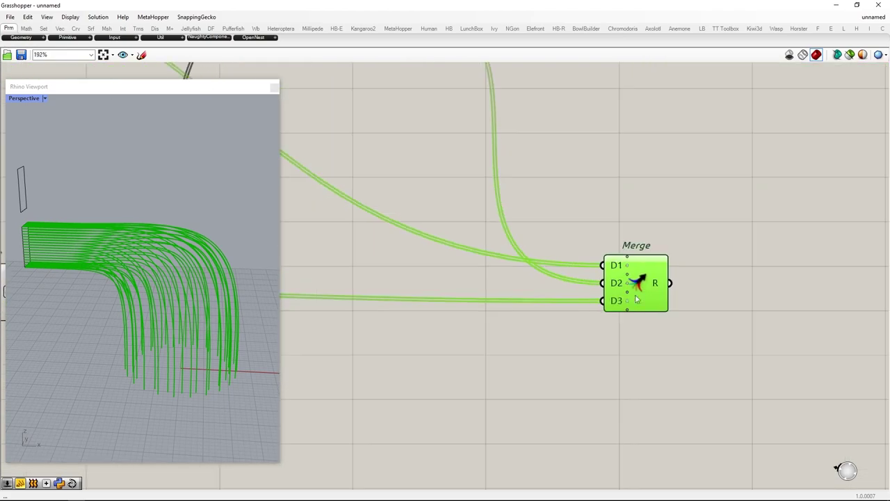
Check the Merge output's data and connect a Param Viewer to it
right_click_drag(615, 302, 515, 295)
scroll(563, 268, "up", 9)
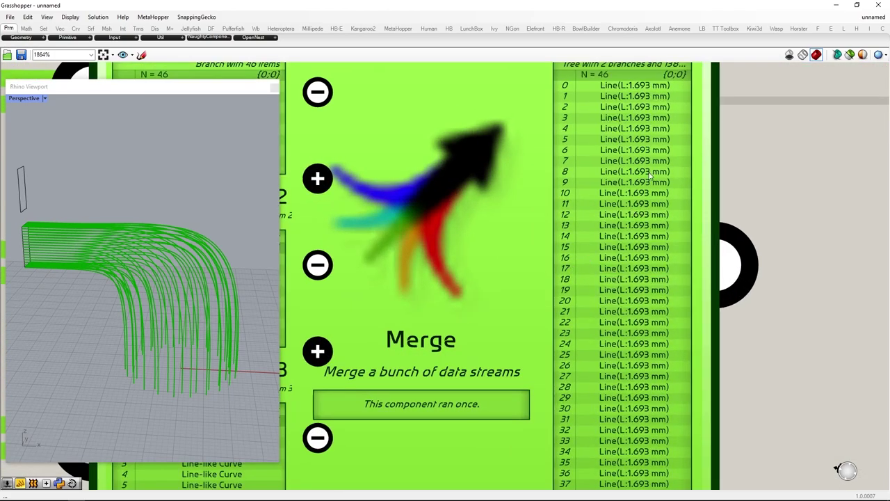
scroll(612, 152, "down", 12)
double_click(627, 252)
type("??")
key("Return")
left_click_drag(576, 258, 697, 266)
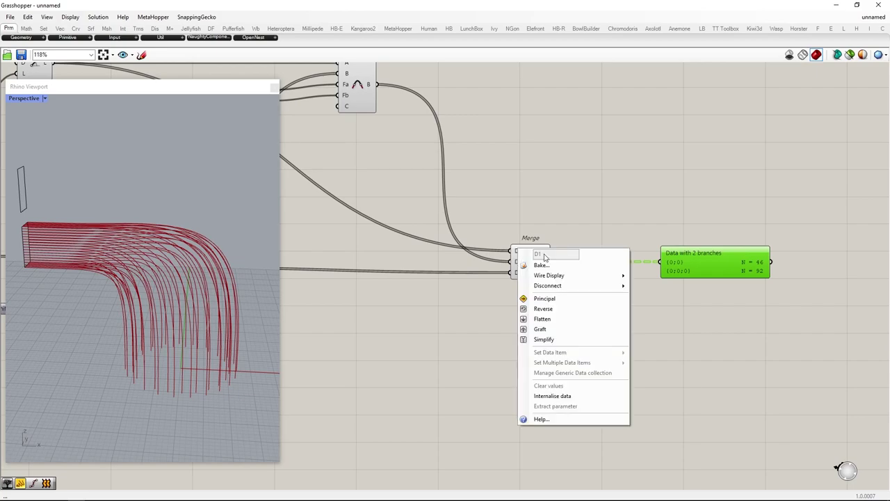
Graft the D1, D2 and D3 inputs of the Merge component
right_click(518, 250)
left_click(542, 320)
right_click(517, 262)
left_click(541, 329)
right_click(507, 252)
left_click(539, 332)
right_click(505, 263)
left_click(559, 245)
right_click(510, 264)
left_click(530, 347)
right_click(509, 275)
left_click(537, 352)
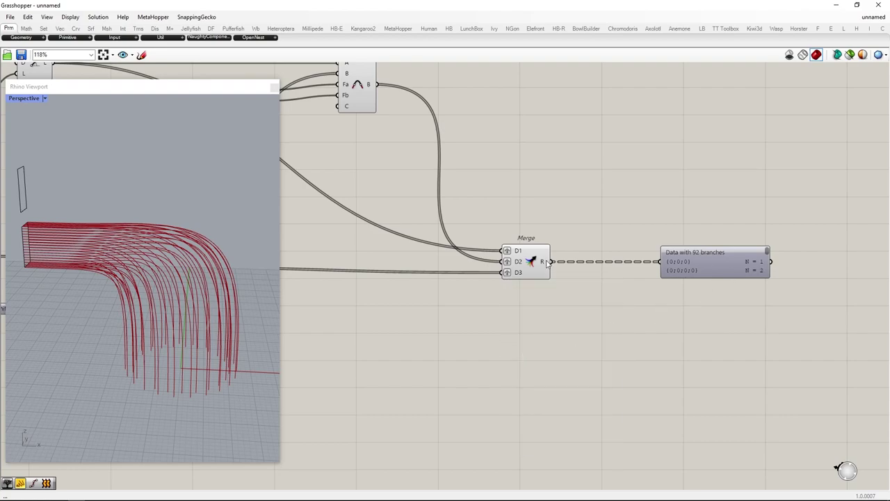
Simplify the D1, D2 and D3 inputs of the Merge component
right_click(518, 252)
left_click(523, 341)
right_click(499, 262)
left_click(521, 342)
right_click(500, 273)
left_click(529, 365)
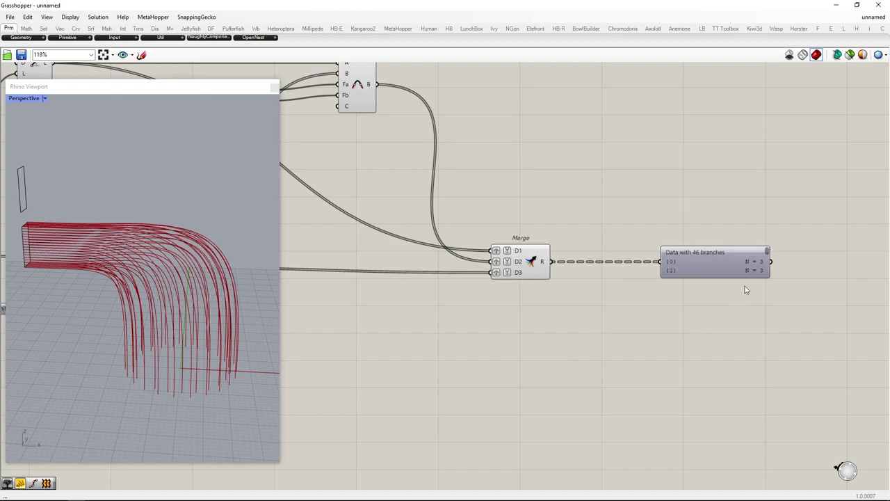
Enlarge the Param Viewer to examine the item count in each branch of the Merge output
left_click_drag(739, 277, 733, 370)
left_click_drag(765, 263, 767, 202)
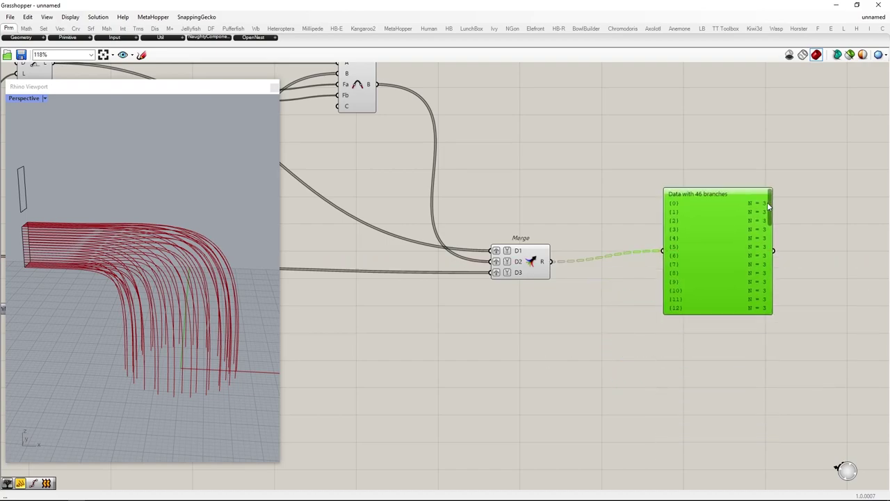
left_click_drag(727, 274, 743, 164)
Delete the Param Viewer and feed the Merge output into a Join Curves component
double_click(689, 296)
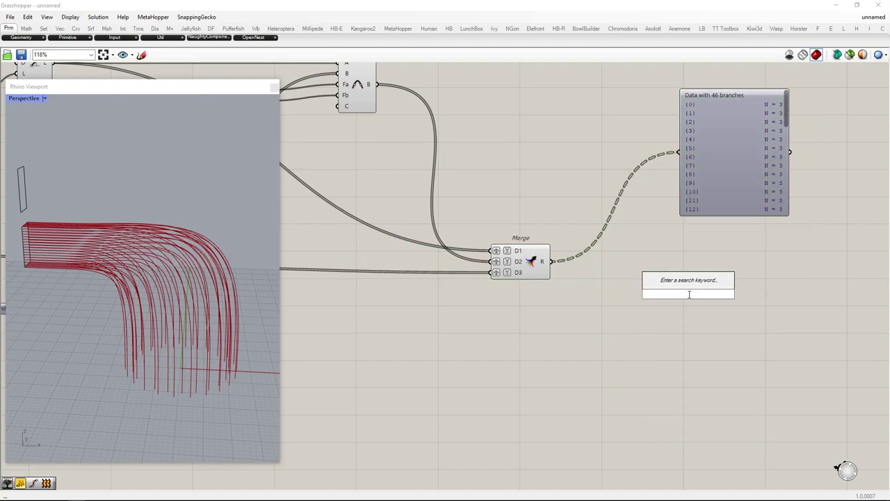
type("join cur")
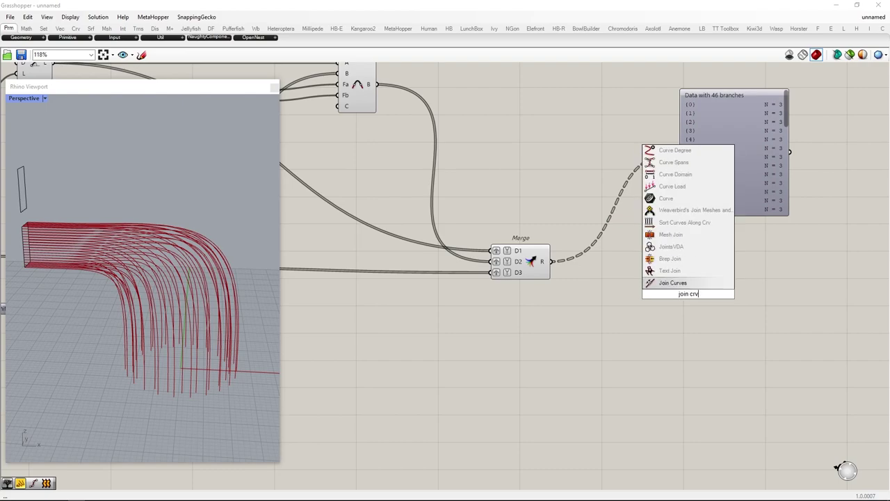
left_click(691, 283)
left_click(742, 139)
key("Delete")
left_click(690, 284)
left_click_drag(690, 284, 637, 258)
Add a Divide Curve component and connect the joined curves to its C input
right_click_drag(779, 261, 676, 253)
double_click(665, 260)
type("divide")
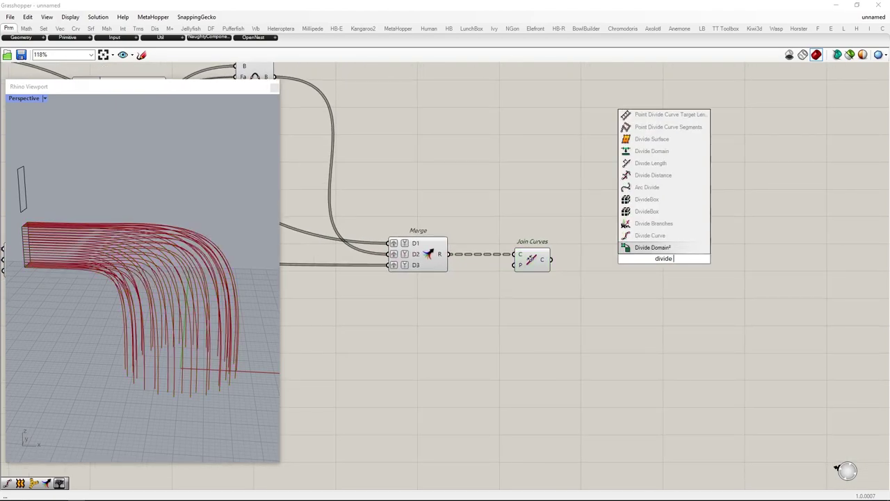
key("Return")
left_click_drag(631, 242, 648, 247)
left_click_drag(662, 263, 607, 274)
Draw polylines through the division points by wiring Divide Curve's P output into a PolyLine component's V input
double_click(670, 264)
type("polyline")
key("Return")
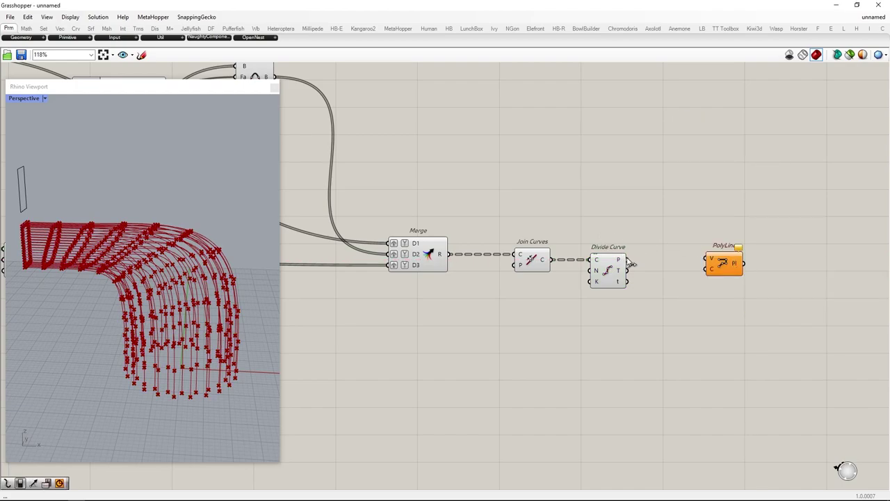
left_click_drag(631, 263, 707, 258)
Turn off the preview of the components upstream of PolyLine
left_click_drag(637, 376, 3, 61)
middle_click(352, 253)
left_click(380, 222)
mouse_move(180, 332)
right_mouse_down()
mouse_move(81, 335)
mouse_move(190, 318)
right_mouse_up()
Insert a Flip Matrix component between Divide Curve's P output and PolyLine's V input
double_click(654, 324)
type("flip matrix")
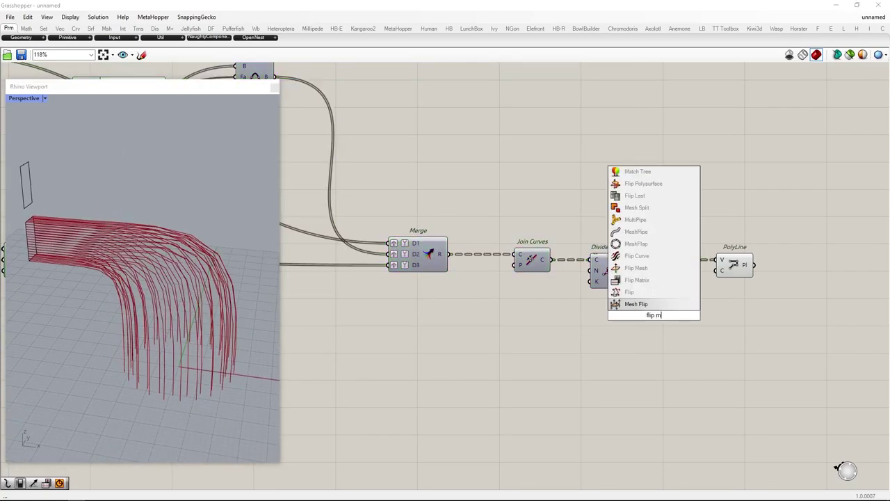
key("Return")
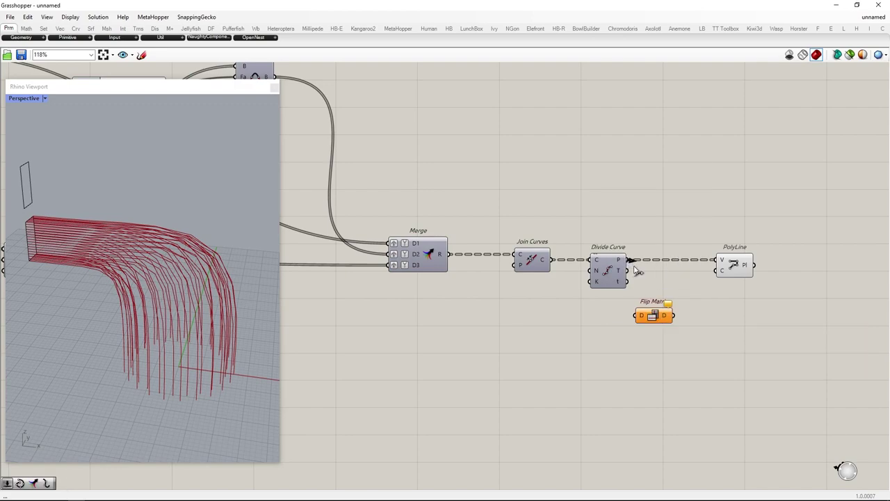
left_click_drag(674, 316, 672, 260)
left_click_drag(736, 272, 751, 271)
Hide the preview of all remaining components except PolyLine
left_click_drag(704, 416, 11, 61)
left_click(754, 327)
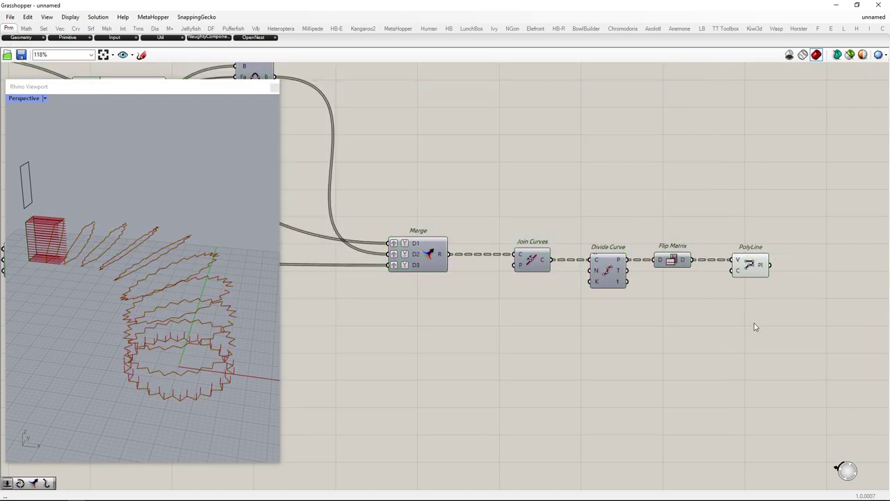
key("ctrl+i")
middle_click(488, 280)
left_click(510, 256)
left_click(584, 350)
right_click_drag(104, 330, 74, 336)
Close the polylines by setting PolyLine's C input to true
right_click(742, 275)
left_click(757, 347)
right_click_drag(207, 326, 77, 256)
Break the closed polylines into segments and vertices with an Explode component and inspect its S output
scroll(77, 256, "down", 5)
scroll(522, 236, "down", 4)
scroll(707, 240, "up", 3)
right_click_drag(676, 252, 586, 216)
scroll(555, 218, "up", 3)
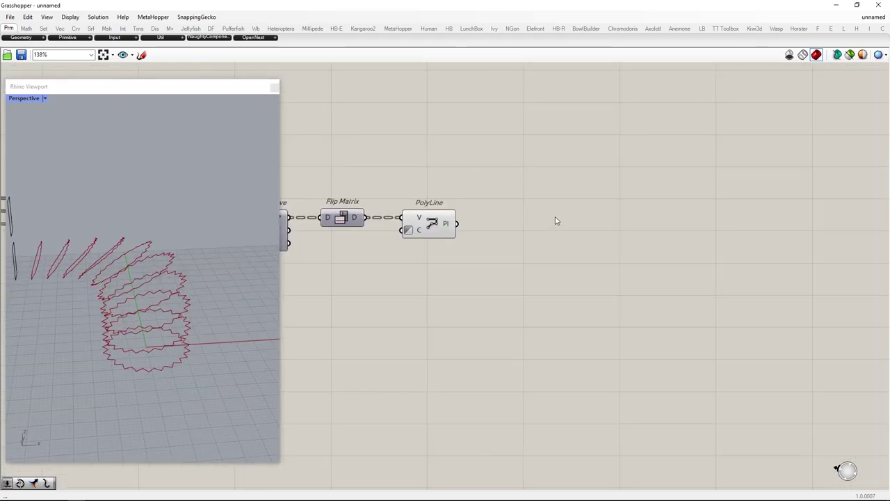
double_click(555, 224)
type("explode")
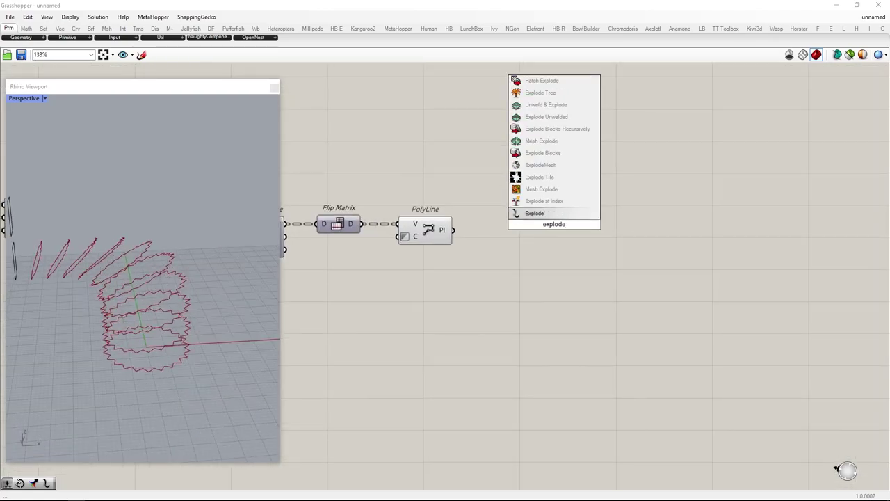
key("Return")
left_click_drag(523, 230, 530, 224)
left_click_drag(553, 228, 509, 240)
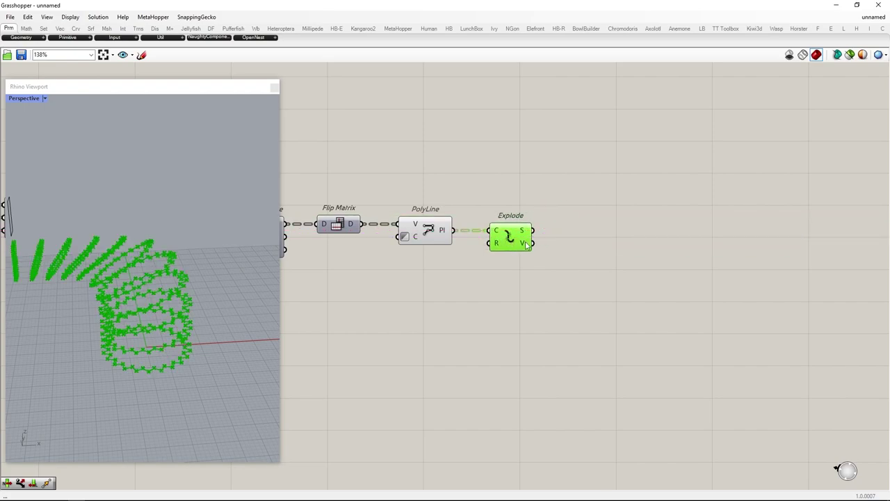
mouse_move(525, 231)
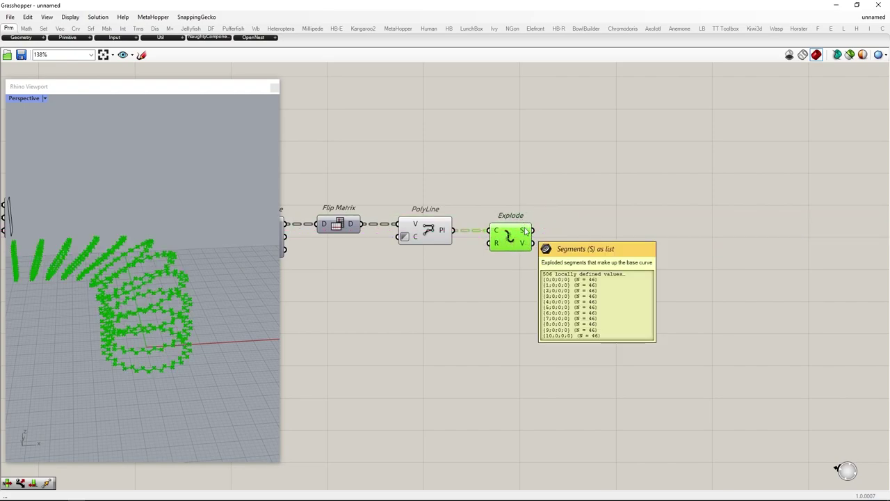
Add a Cull Duplicates component and connect Explode's V output to its P input
double_click(663, 271)
type("cull duplicate")
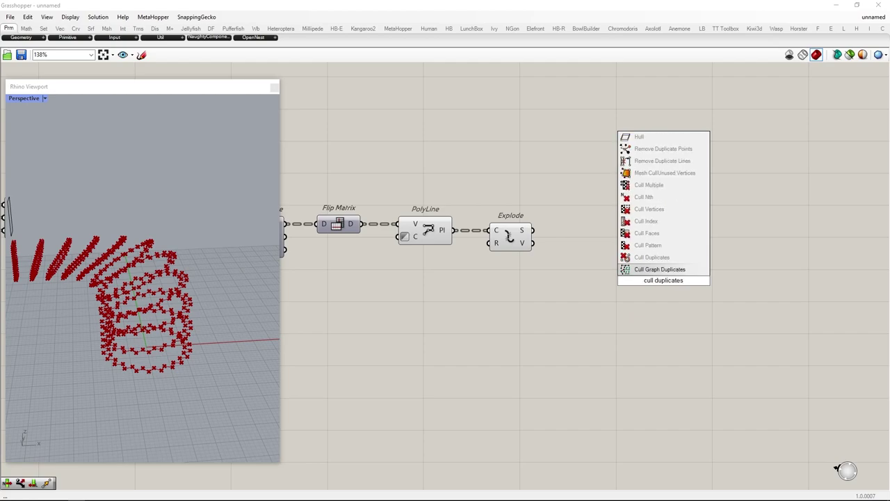
type("s")
key("Return")
left_click_drag(639, 265, 644, 270)
left_click_drag(661, 281, 600, 252)
Feed the culled points into the G input of a Move component and arrange both components below the Explode row
right_click_drag(713, 246, 639, 252)
double_click(690, 240)
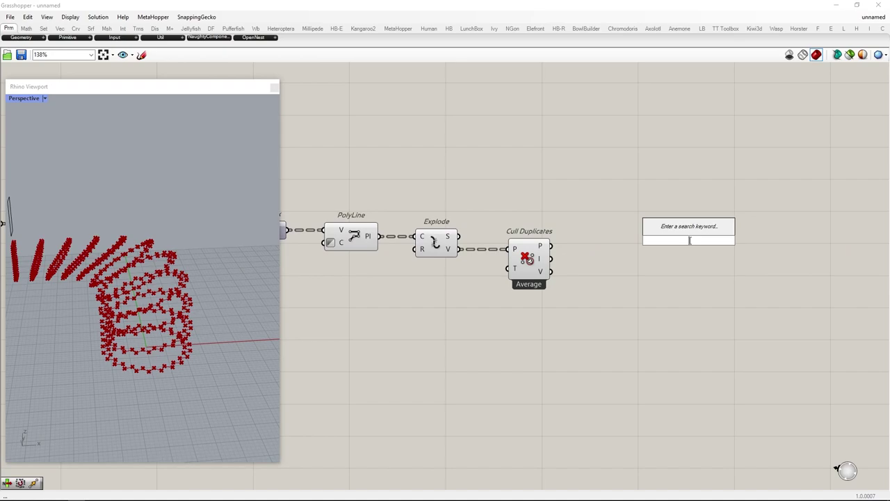
type("move")
left_click(650, 221)
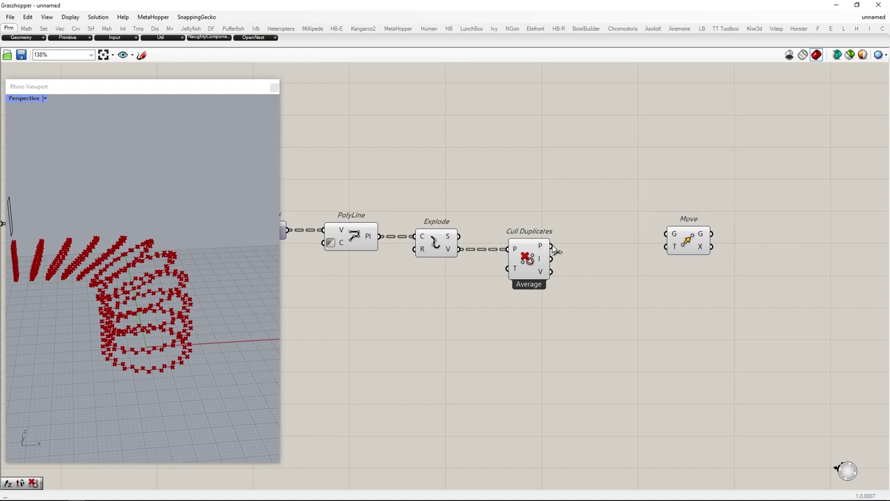
left_click_drag(669, 234, 671, 234)
left_click_drag(687, 243, 778, 256)
left_click_drag(803, 330, 528, 212)
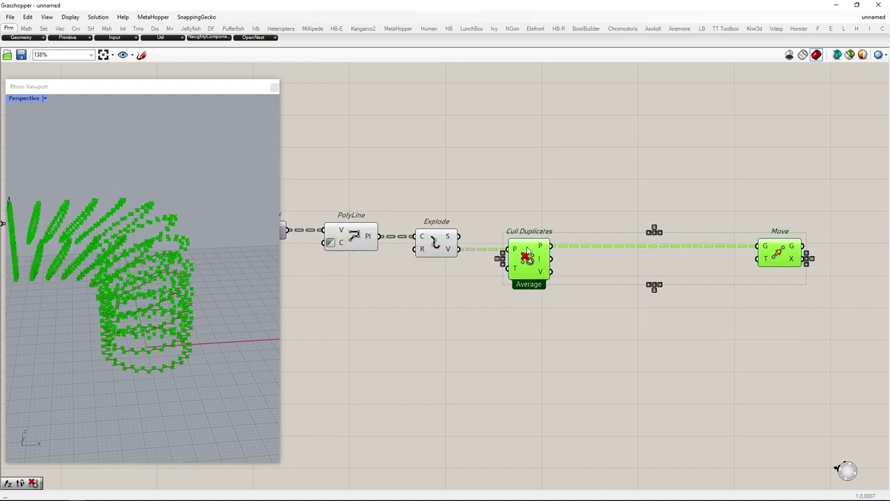
left_click_drag(526, 248, 544, 291)
Convert Explode's S output into unit vectors with a Unit Vector component
double_click(602, 215)
type("unit vector")
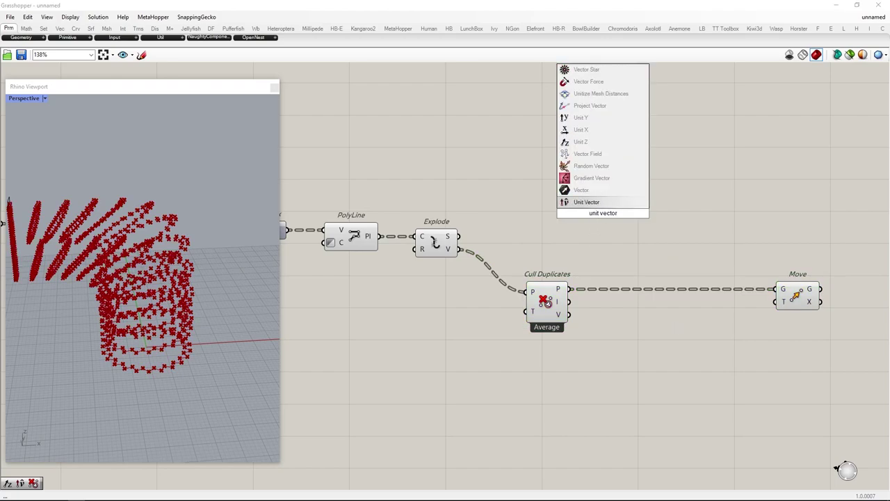
key("Return")
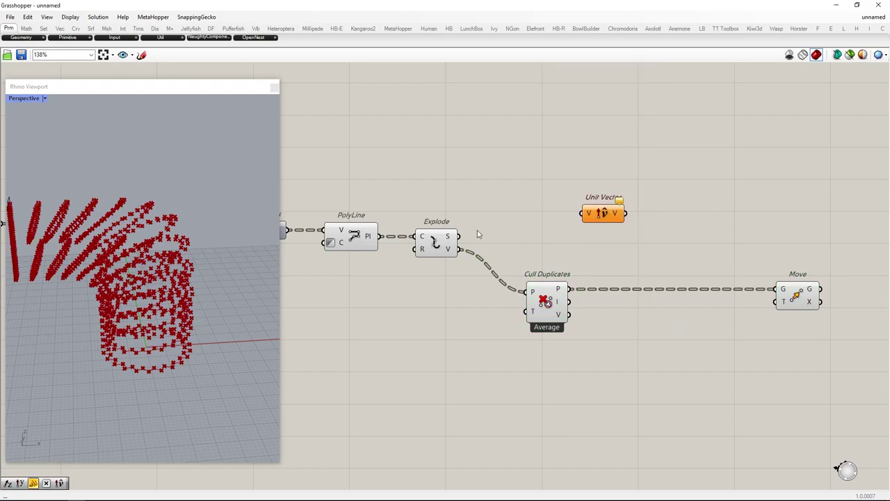
left_click_drag(597, 215, 541, 238)
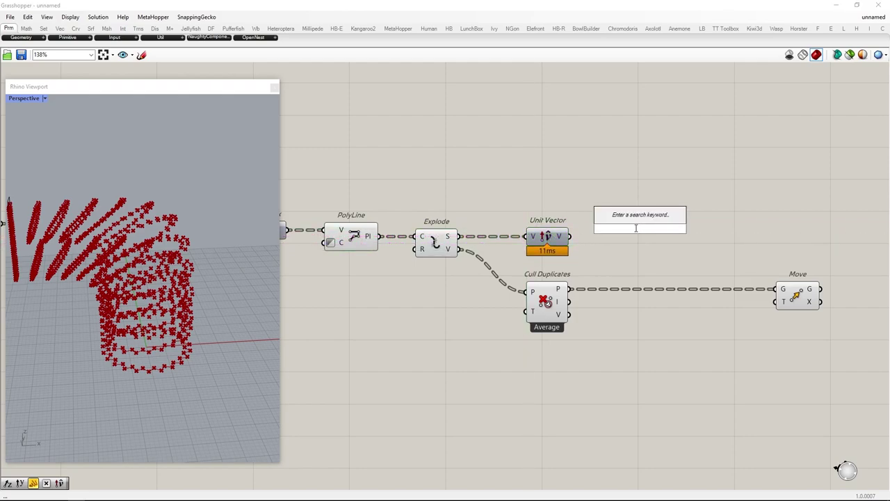
Multiply the unit vectors by a number slider of 12.000 and feed the result into Move's T input
type("*")
key("Return")
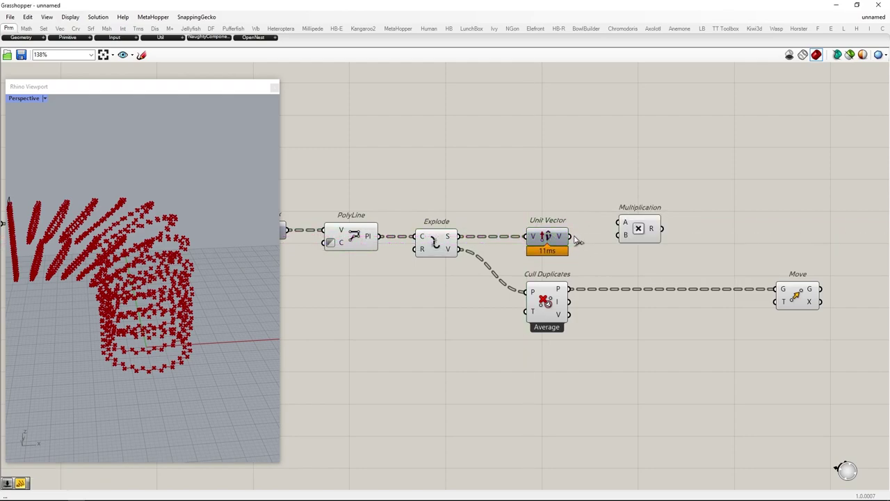
left_click_drag(645, 233, 678, 234)
double_click(488, 158)
type("12")
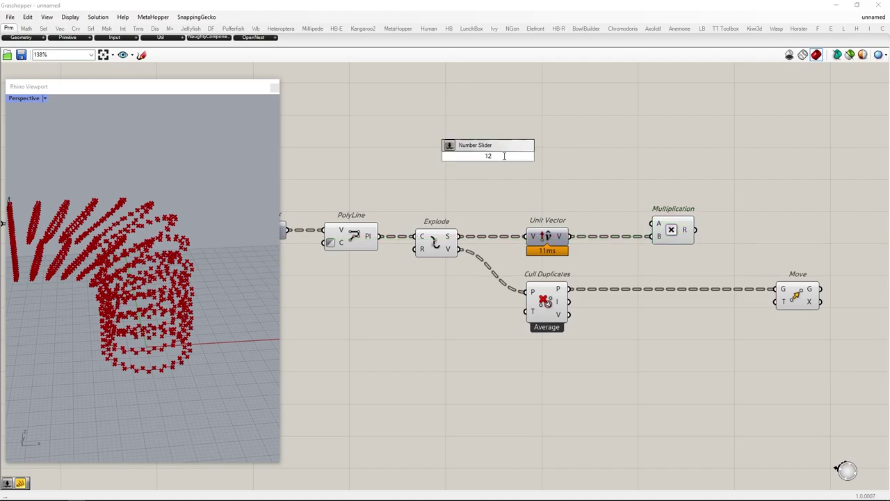
key("Return")
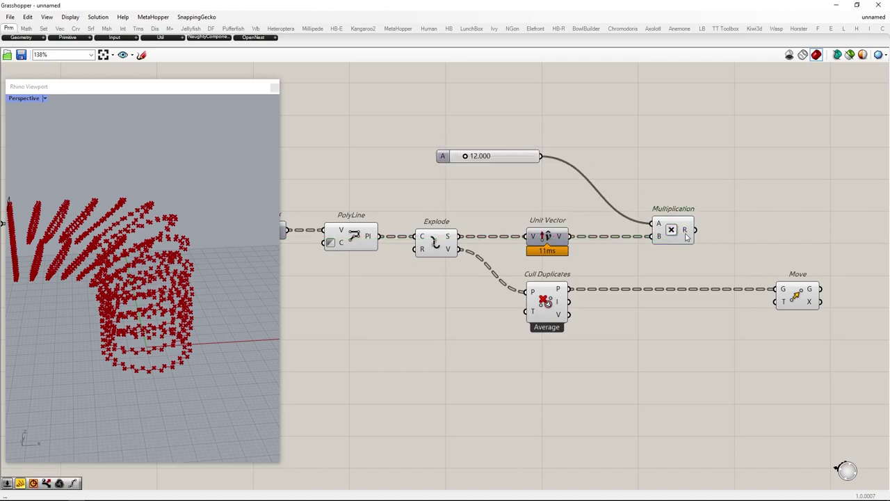
left_click_drag(763, 314, 775, 302)
Hide the preview of the components upstream of Move, then show the PolyLine preview again
left_click_drag(752, 361, 209, 108)
middle_click(419, 171)
left_click(449, 142)
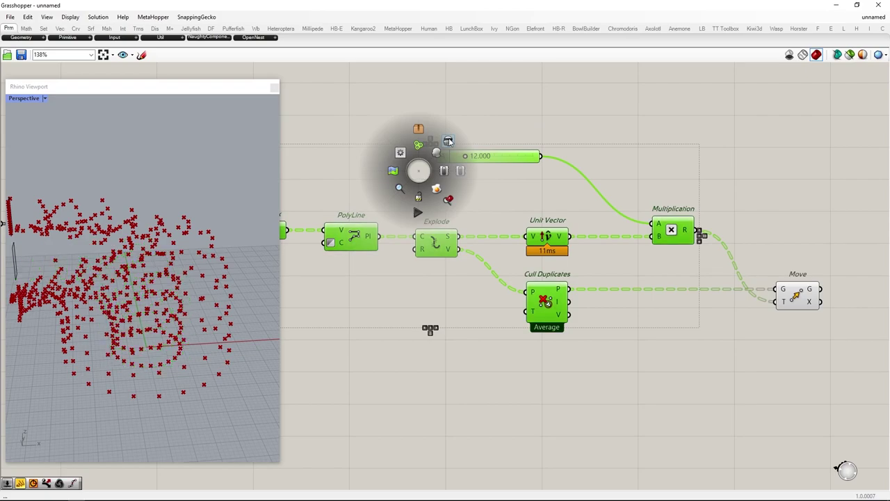
left_click(409, 274)
left_click(351, 238)
middle_click(350, 237)
left_click(367, 219)
left_click(403, 362)
Replace the multiplication factor slider with a new slider of 1.000 wired to the A input
key("Delete")
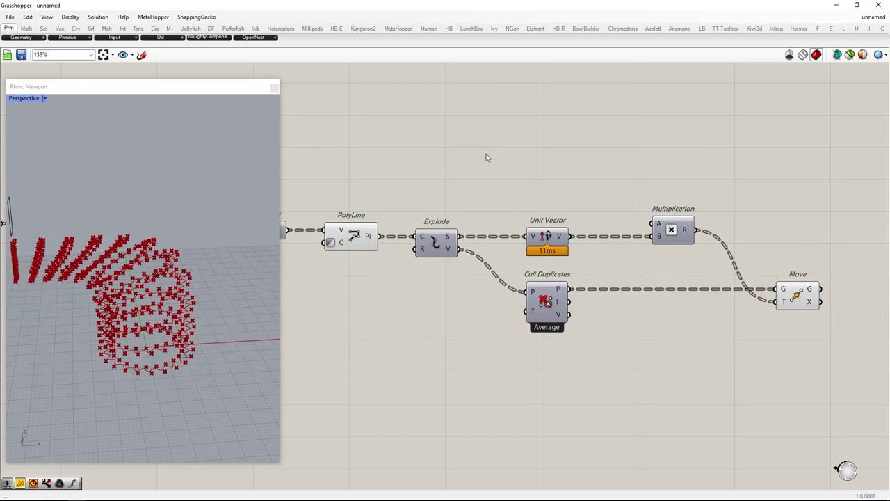
type("0")
key("BackSpace")
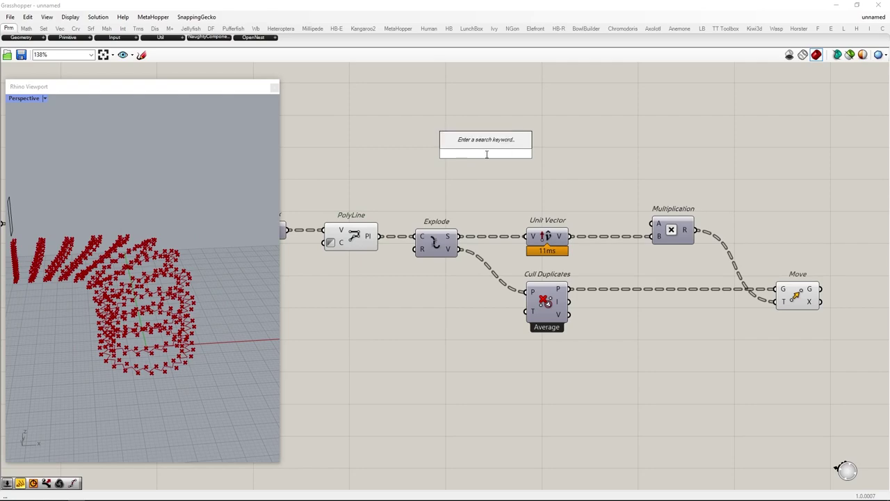
type("1.000")
key("Return")
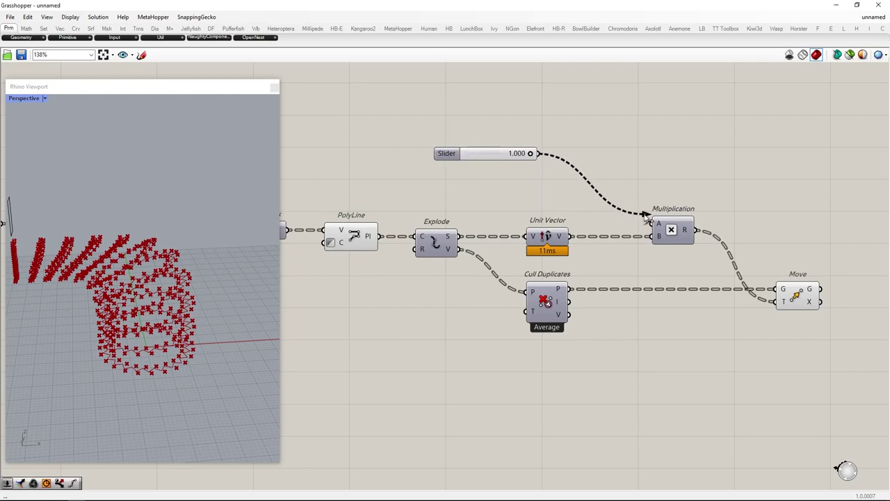
mouse_move(529, 155)
left_mouse_down()
mouse_move(461, 161)
mouse_move(543, 158)
left_mouse_up()
Swap the 1.000 factor slider for a new slider started from 2 and reduce its value to 0.374
left_click(487, 153)
key("Delete")
double_click(488, 154)
type("2")
key("Return")
left_click_drag(525, 152, 510, 169)
scroll(155, 380, "up", 10)
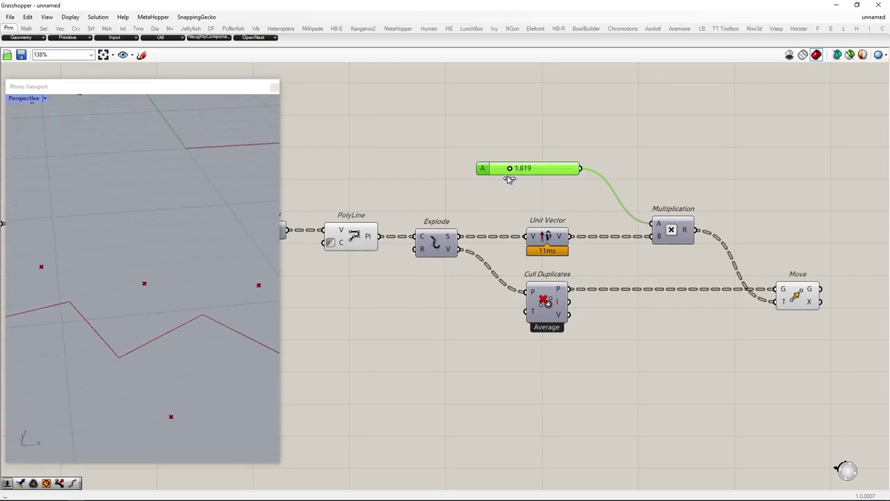
Reverse the scaled vectors by inserting a Negative component between Multiplication's R output and Move's T input
double_click(791, 189)
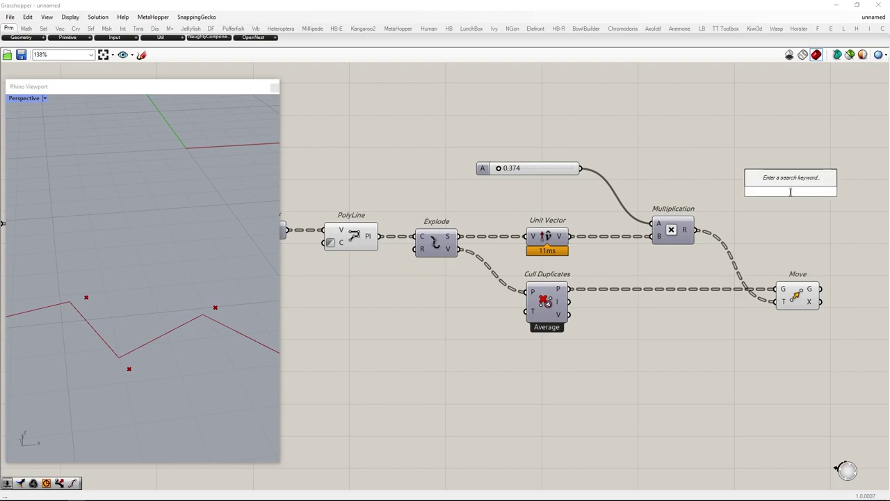
type("negative")
left_click(795, 179)
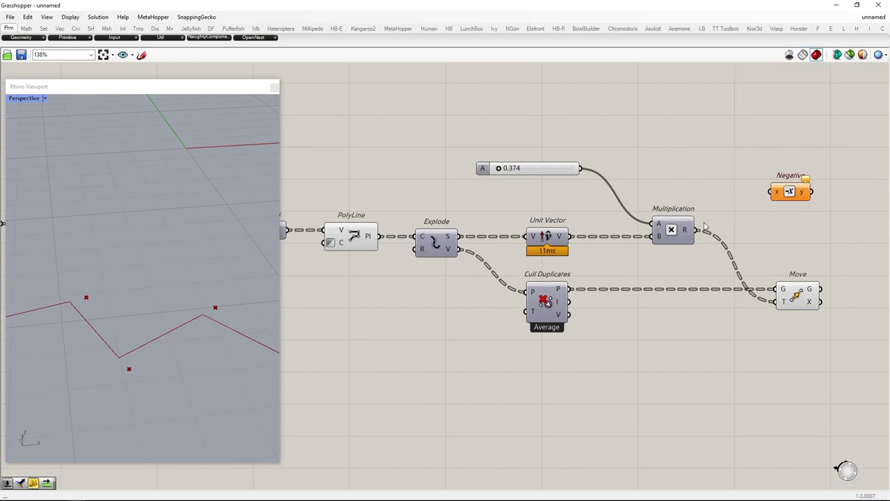
left_click_drag(755, 235, 833, 239, "alt")
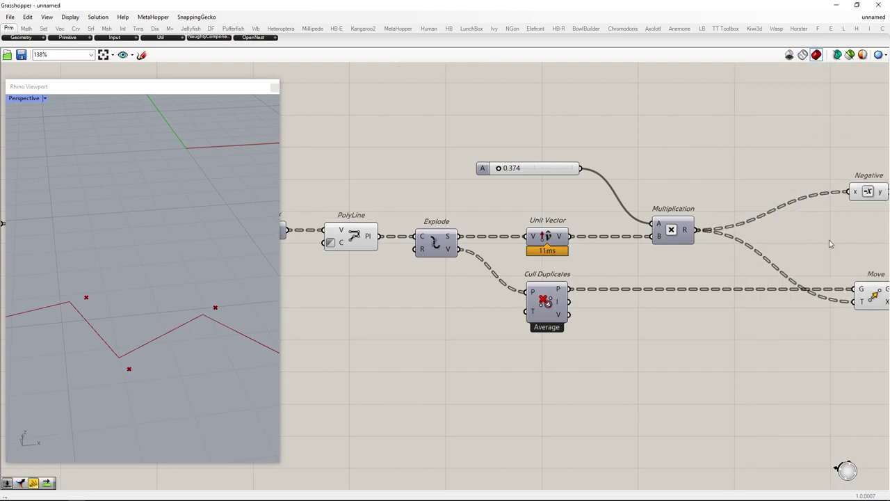
right_click_drag(846, 213, 742, 211)
left_click_drag(763, 187, 645, 235)
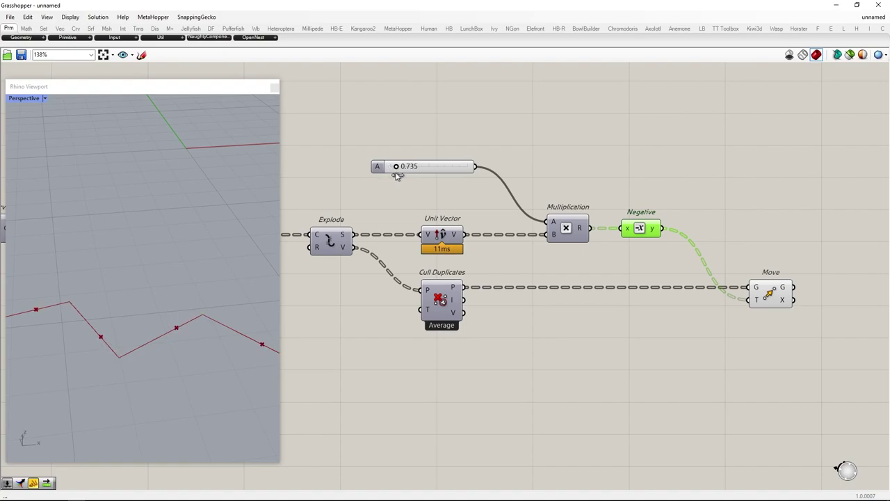
Replace the factor slider with a 1.000 slider on Multiplication's A input and set it to 0.356
double_click(420, 128)
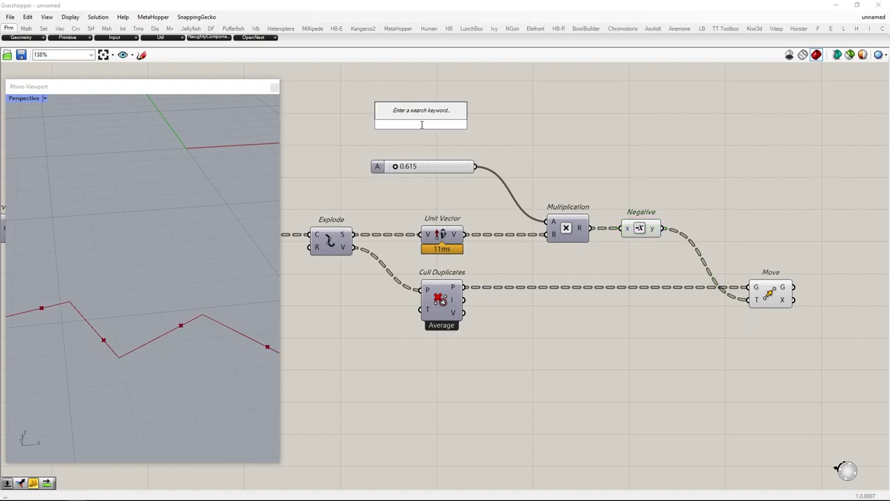
type("1.000")
key("Return")
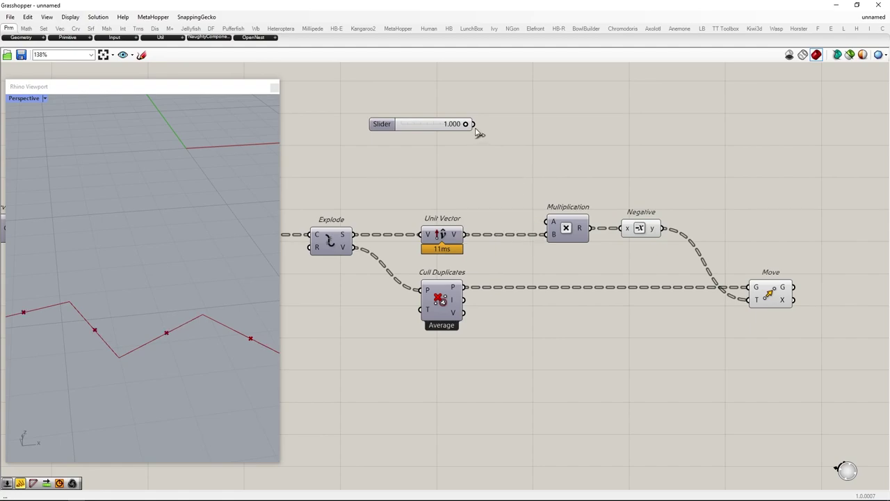
left_click_drag(446, 119, 443, 159)
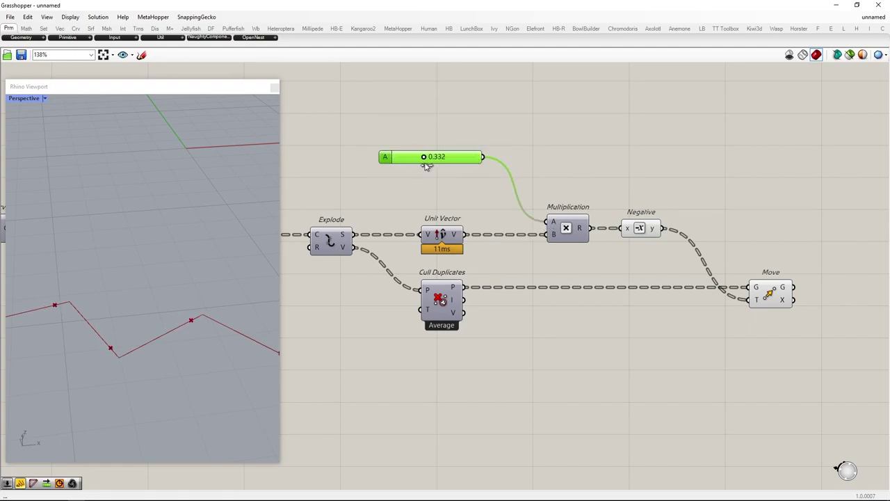
left_click(464, 198)
scroll(465, 198, "down", 2)
left_click(723, 244)
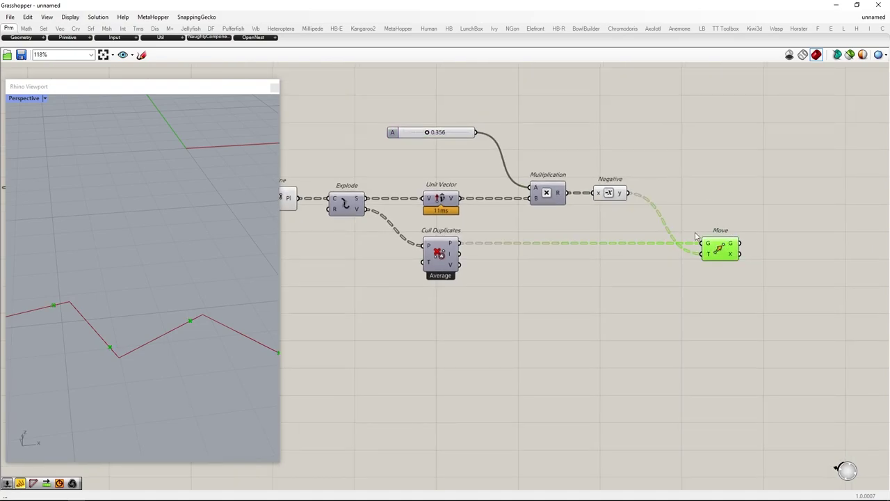
Duplicate Move with its T input fed from Multiplication's R output through a new Shift List, and set the factor slider to 0.427
left_click_drag(726, 241, 718, 369, "alt")
left_click(756, 299)
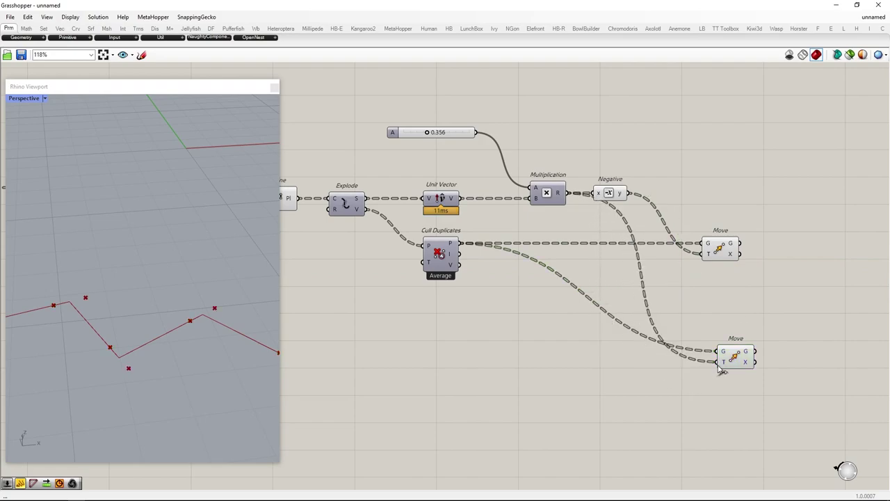
double_click(592, 374)
type("dhift list")
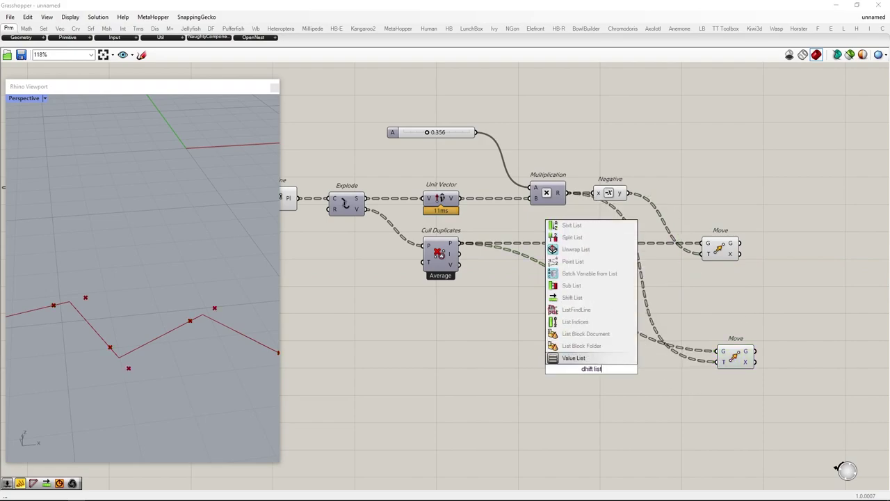
key("Return")
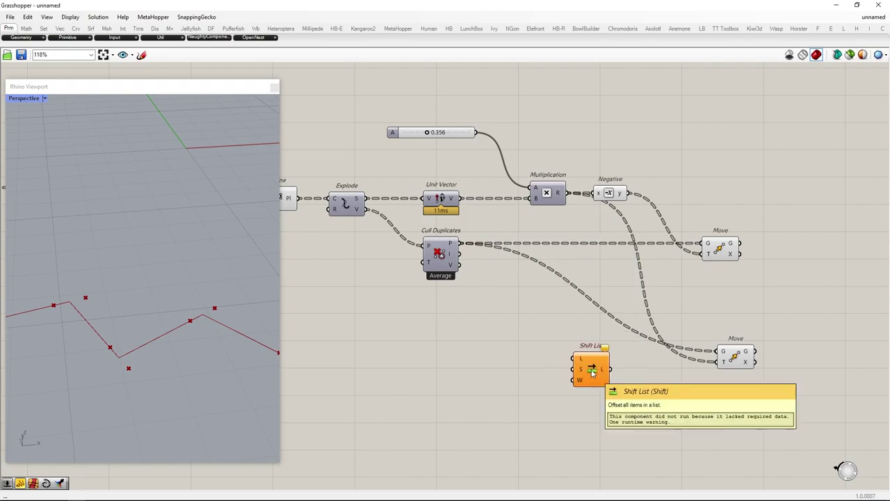
left_click_drag(575, 357, 629, 368)
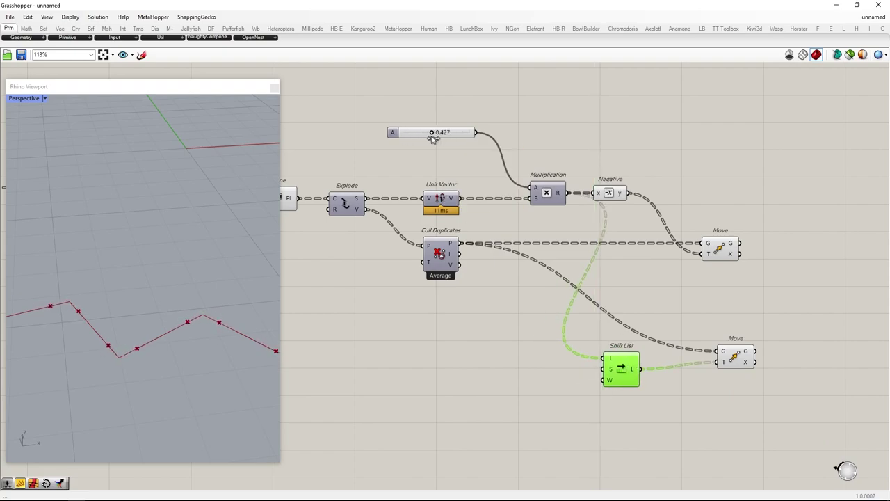
Align the two Move components and attach a Flip Matrix to the G output of each
left_click_drag(725, 252, 741, 252)
left_click_drag(735, 363, 736, 365)
scroll(172, 356, "down", 8)
right_click_drag(172, 356, 172, 330)
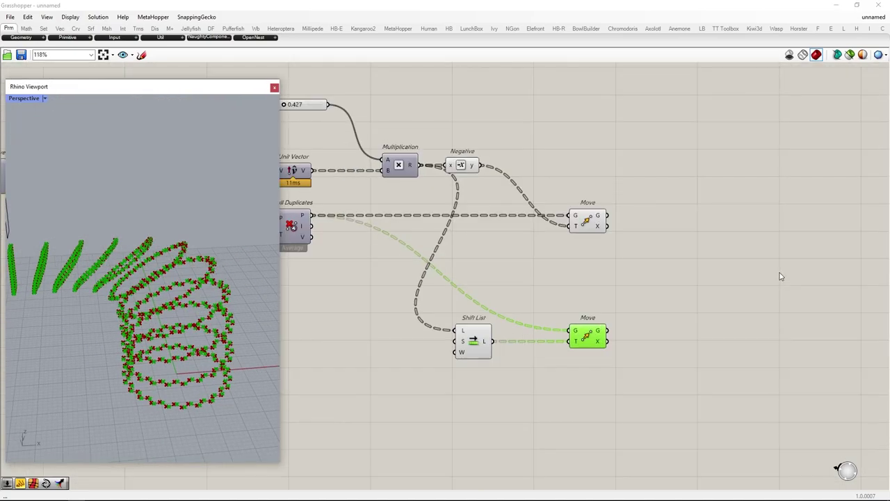
right_click_drag(779, 276, 743, 275)
left_click(586, 233)
type("flip matrix")
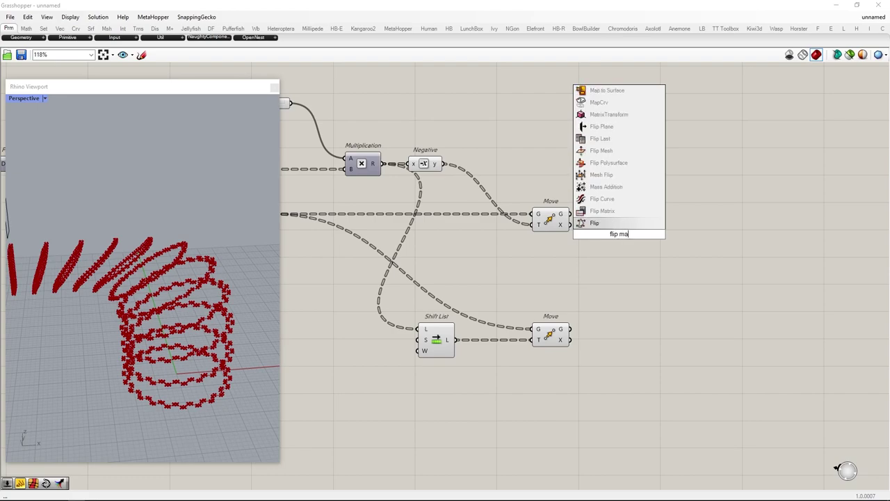
key("Return")
left_click_drag(617, 238, 639, 335)
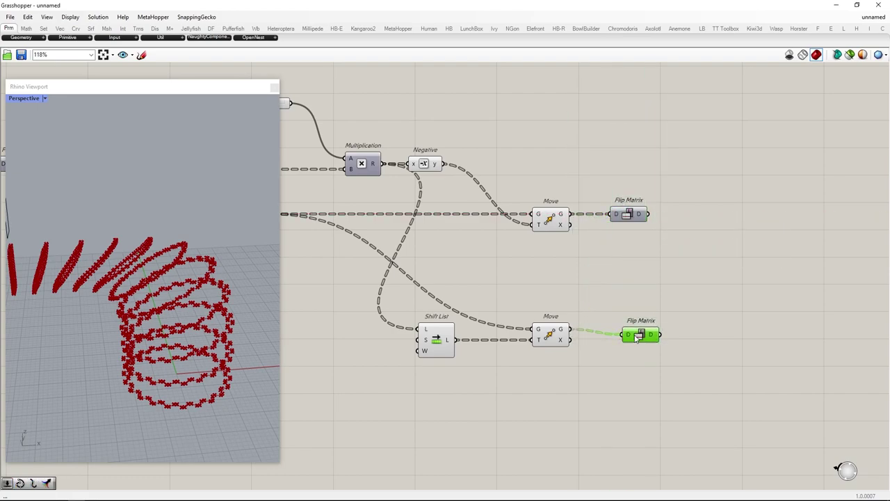
Add an Interpolate curve component for each Flip Matrix, with the D output wired to its V input
double_click(711, 208)
type("interpu")
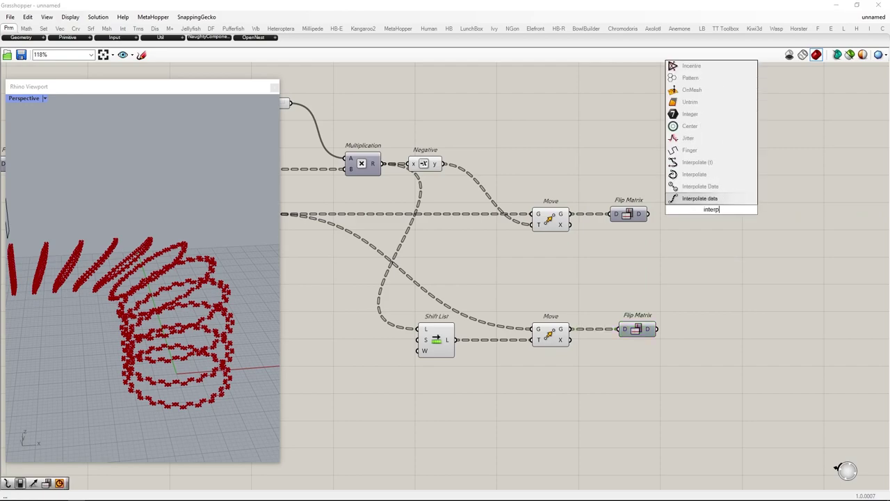
key("Return")
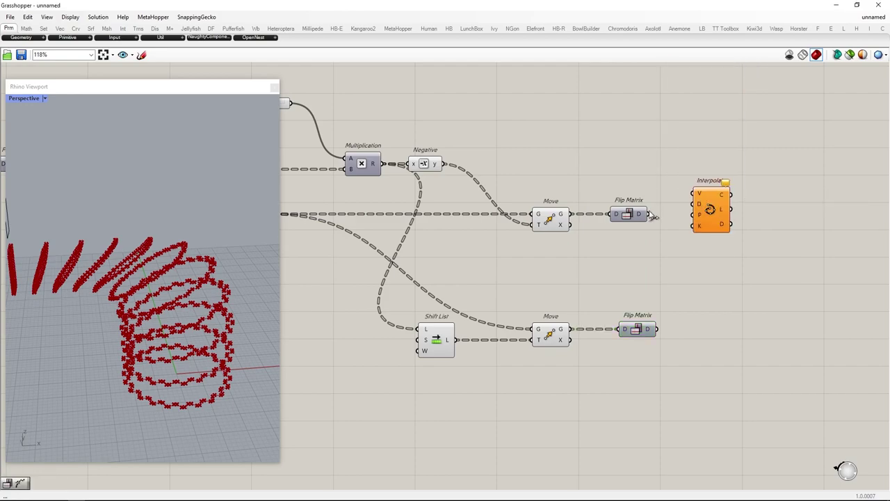
left_click_drag(692, 196, 694, 193)
left_click_drag(714, 209, 706, 307)
left_click_drag(722, 314, 729, 337)
Hide the preview of all components upstream of the two Interpolate components
left_click_drag(676, 377, 298, 104)
scroll(532, 180, "up", 1)
middle_click(525, 183)
left_click(544, 172)
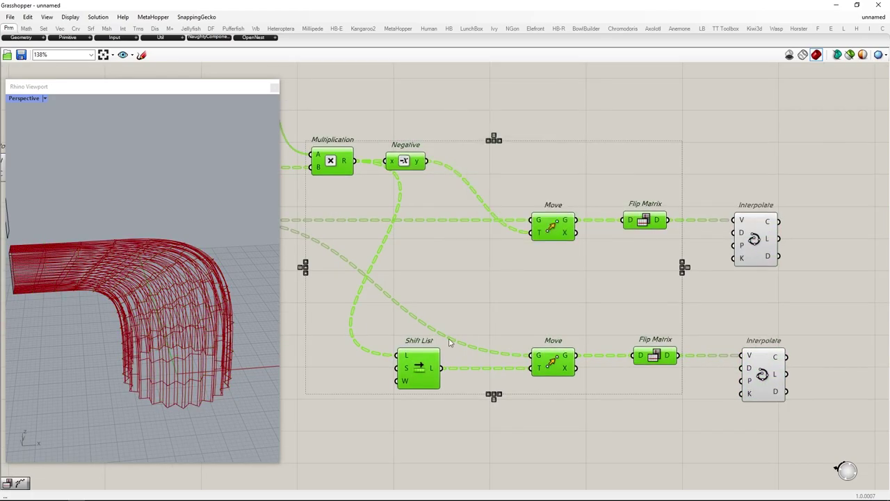
scroll(626, 272, "down", 5)
left_click_drag(614, 350, 76, 86)
middle_click(366, 189)
left_click(389, 165)
scroll(200, 403, "up", 8)
mouse_move(199, 403)
right_mouse_down()
mouse_move(153, 328)
mouse_move(207, 406)
right_mouse_up()
scroll(601, 383, "up", 3)
Duplicate the lower Flip Matrix and Interpolate pair and feed the copy from Cull Duplicates' P output
left_click_drag(742, 320, 518, 299)
left_click(745, 348)
left_click_drag(744, 343, 640, 240)
right_click_drag(362, 156, 416, 164)
left_click(416, 164)
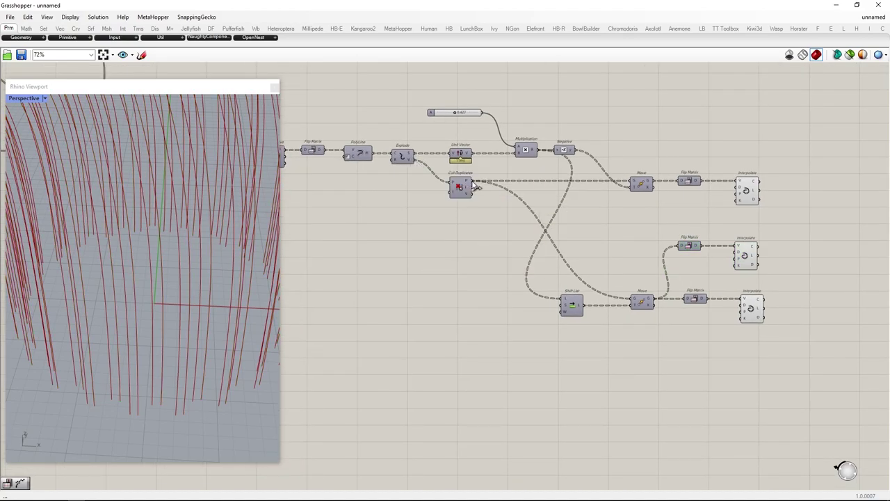
left_click_drag(684, 245, 681, 248)
scroll(680, 247, "down", 2)
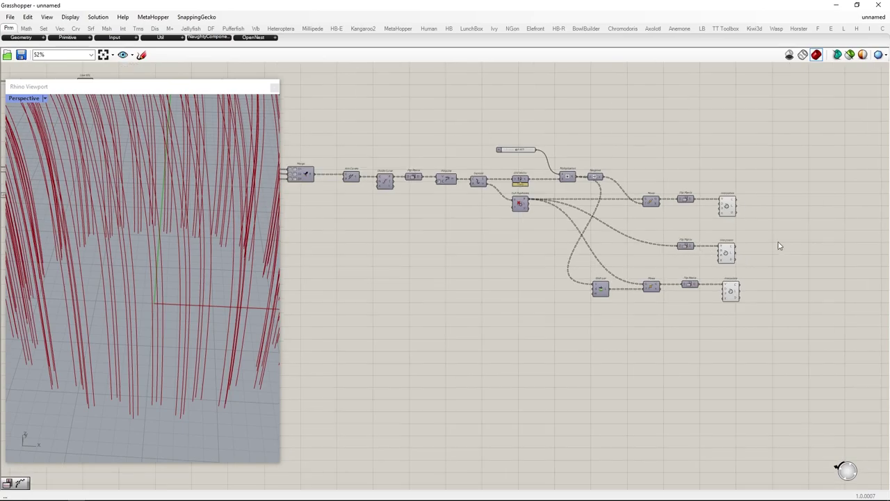
Add a Merge component and wire the three Interpolate C outputs into D1, D2 and D3 in canvas order
right_click_drag(778, 243, 743, 241)
scroll(113, 326, "down", 5)
right_click_drag(83, 231, 124, 295)
scroll(725, 252, "up", 3)
double_click(702, 205)
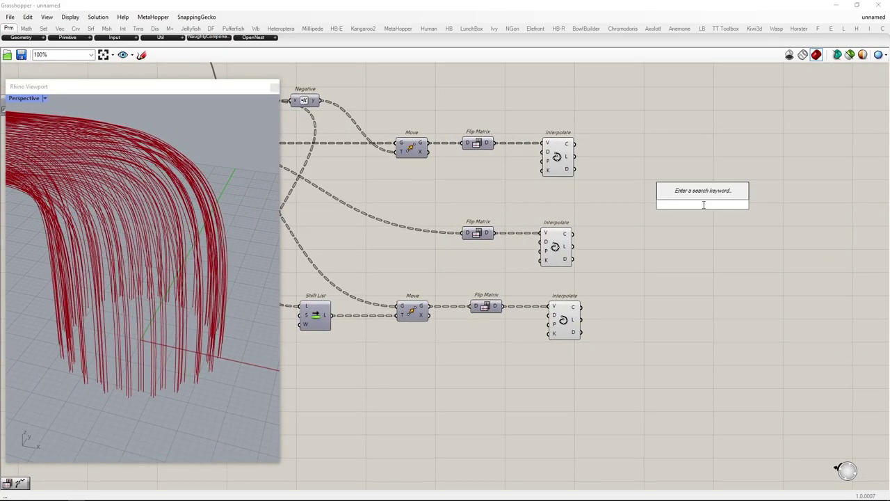
type("merge")
key("Return")
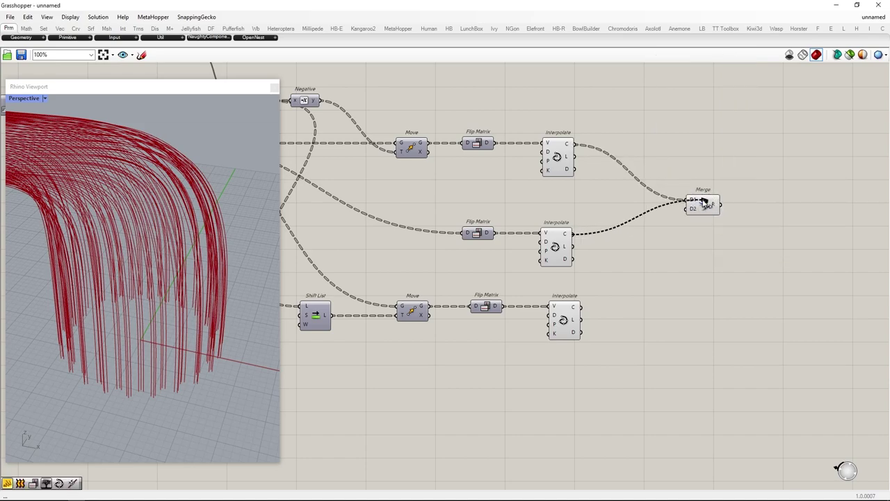
left_click_drag(703, 202, 703, 203)
left_click_drag(682, 235, 708, 233)
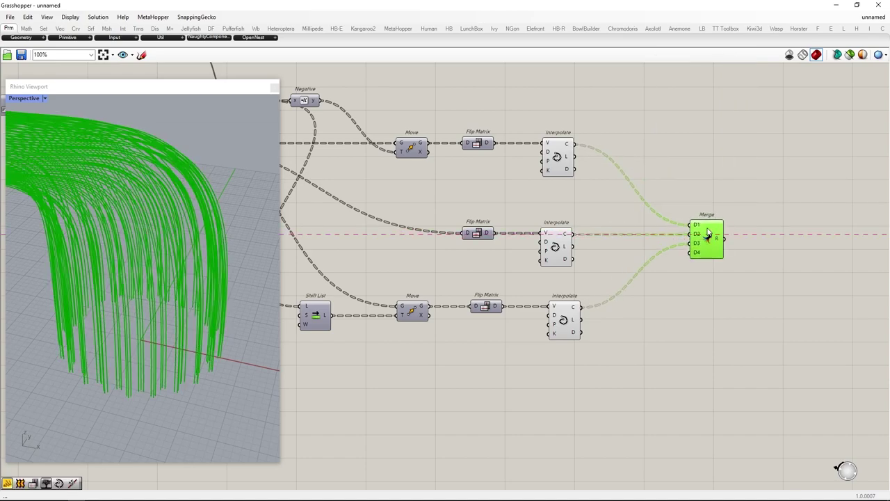
left_click(786, 245)
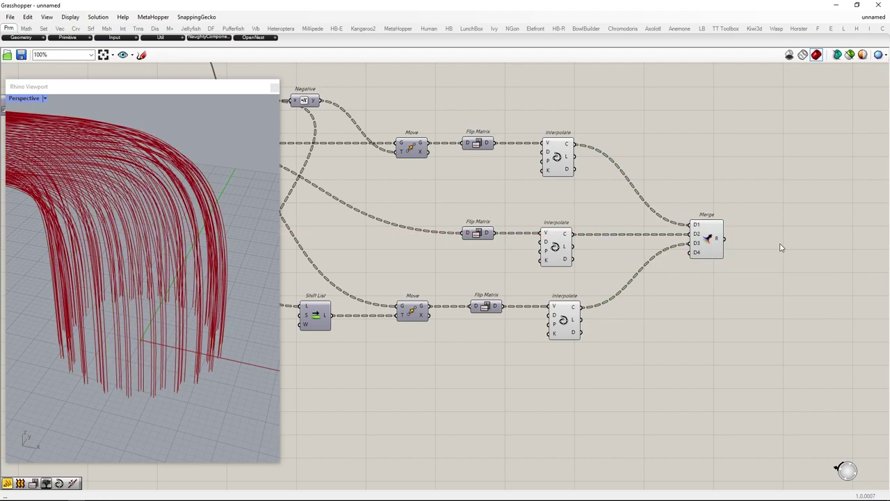
Add a Loft component with its C input wired to Merge's R output
double_click(782, 247)
type("loft")
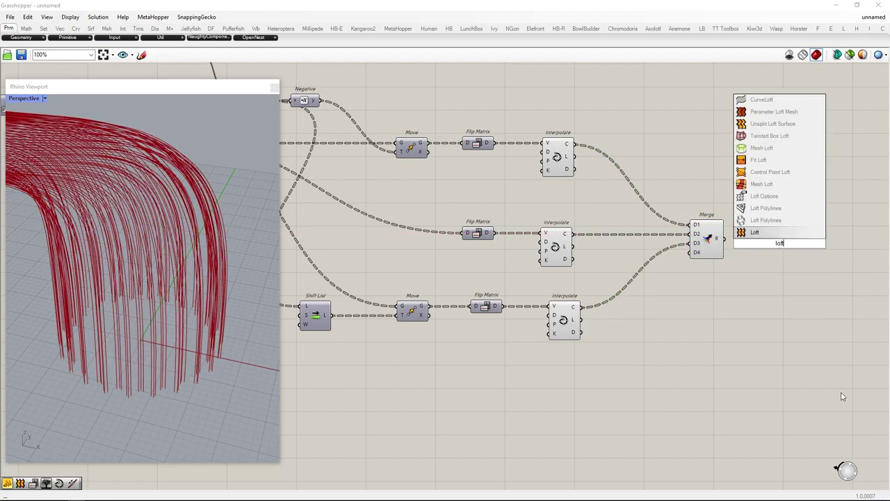
left_click(756, 233)
left_click_drag(742, 241, 795, 250)
Hide the preview of the Move, Flip Matrix, Interpolate and Merge components feeding the Loft
left_click_drag(750, 403, 55, 126)
middle_click(460, 190)
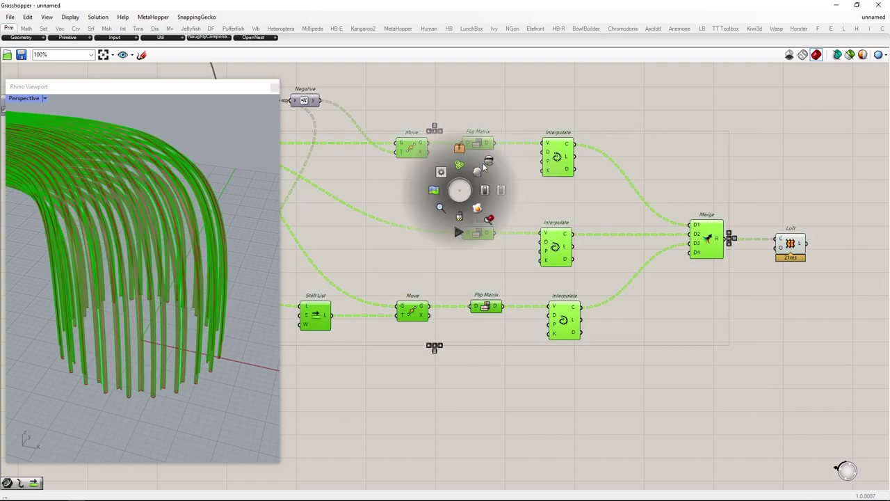
left_click(490, 160)
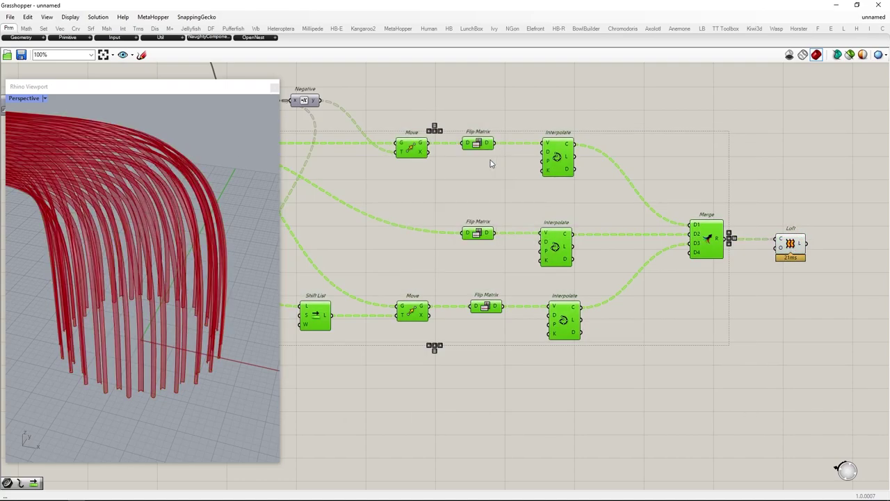
right_click_drag(190, 328, 179, 353)
scroll(165, 392, "up", 8)
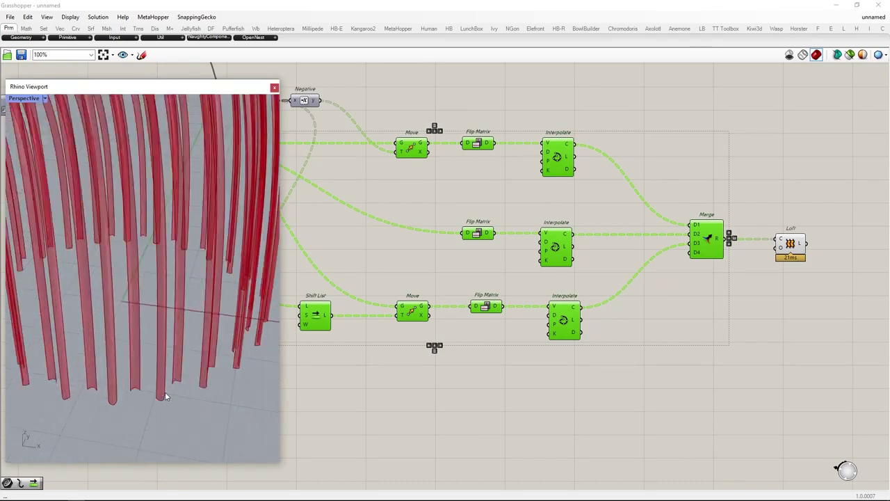
left_click(672, 327)
Set the loft type to Straight in the Loft component's O input options
right_click(782, 249)
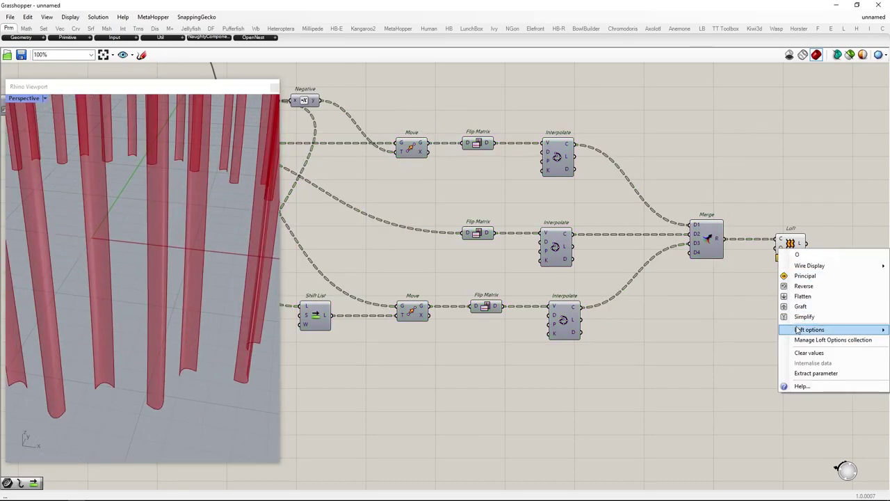
mouse_move(807, 329)
left_click(717, 351)
left_click(716, 377)
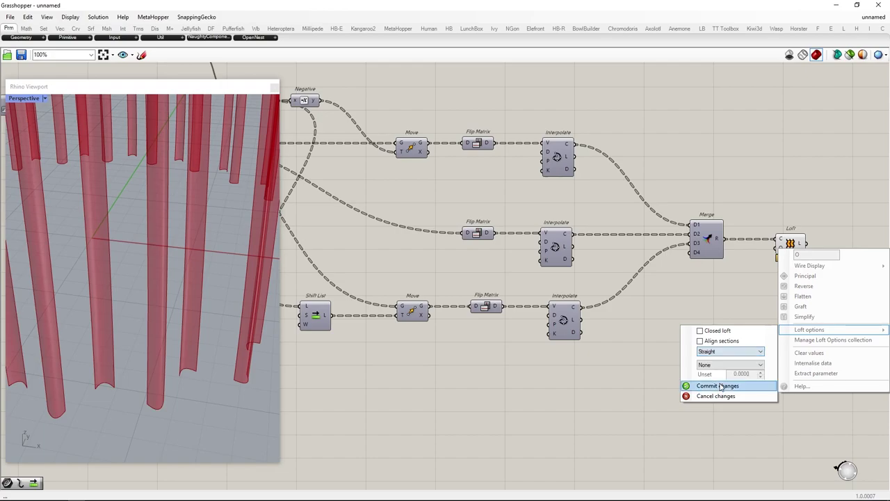
left_click(713, 386)
Reduce the factor slider on Multiplication's A input to narrow the lofted profiles
scroll(165, 389, "down", 6)
right_click_drag(135, 300, 193, 306)
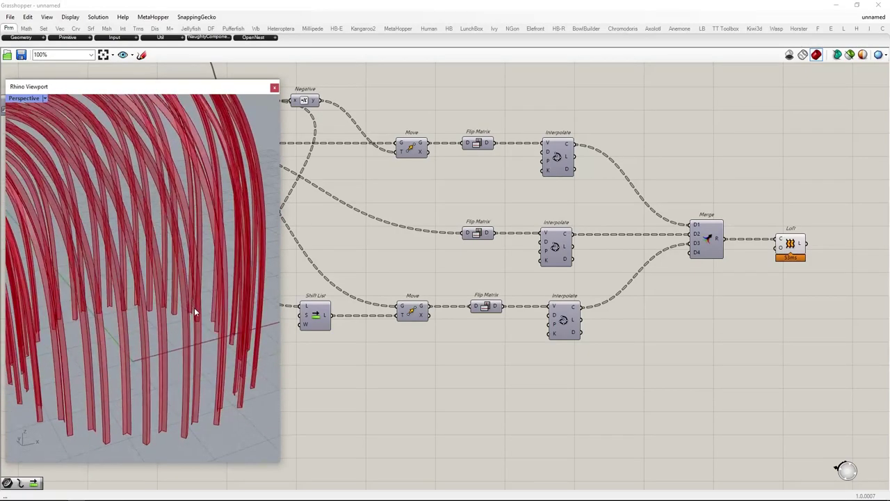
scroll(194, 306, "down", 6)
scroll(134, 316, "up", 3)
scroll(114, 293, "up", 8)
right_click_drag(134, 316, 90, 296)
scroll(792, 256, "down", 3)
right_click_drag(441, 213, 553, 242)
scroll(503, 156, "up", 10)
left_click_drag(558, 192, 520, 193)
scroll(91, 204, "down", 10)
right_click_drag(91, 204, 170, 338)
scroll(209, 447, "up", 7)
scroll(445, 250, "down", 10)
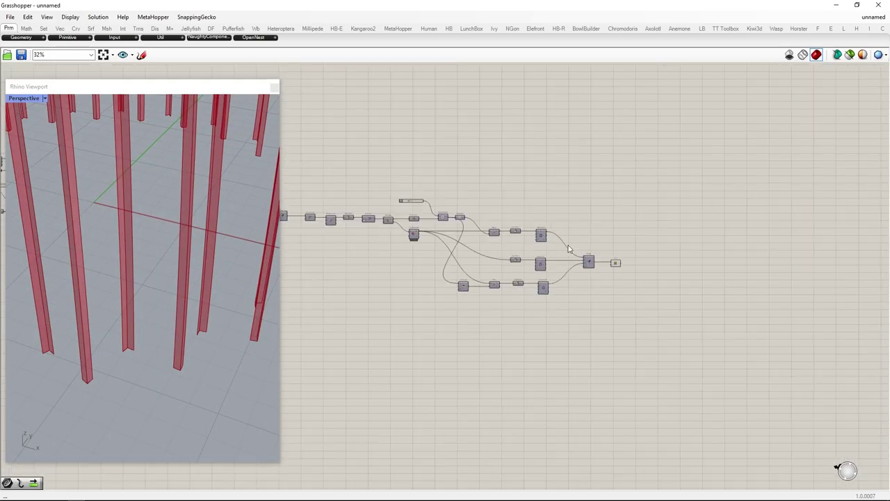
Move the Loft component away from Merge and disable it
scroll(445, 247, "up", 5)
left_click(446, 244)
left_click_drag(447, 247, 725, 116)
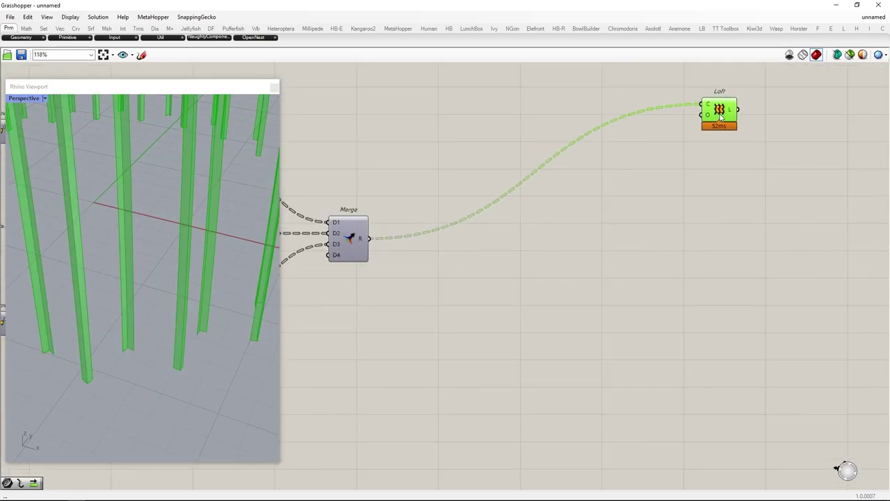
middle_click(728, 118)
Add a Mesh Loft component and wire Merge's R output into its P input
double_click(611, 270)
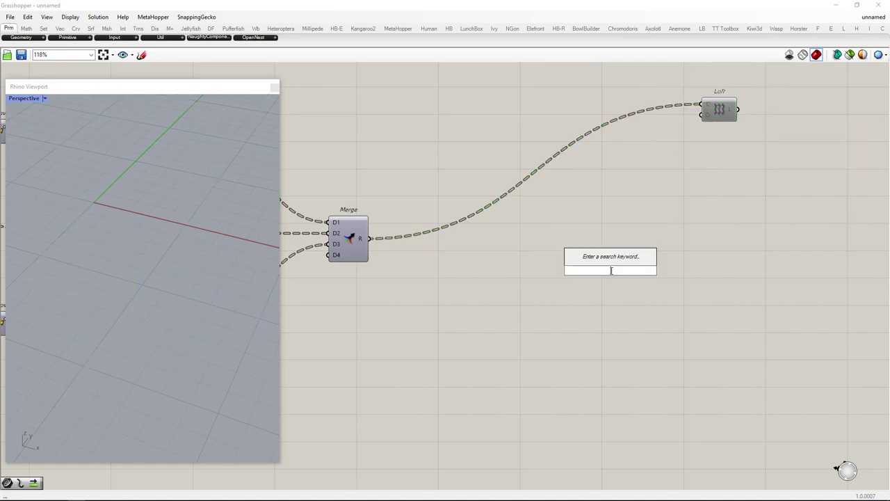
type("mesh loft")
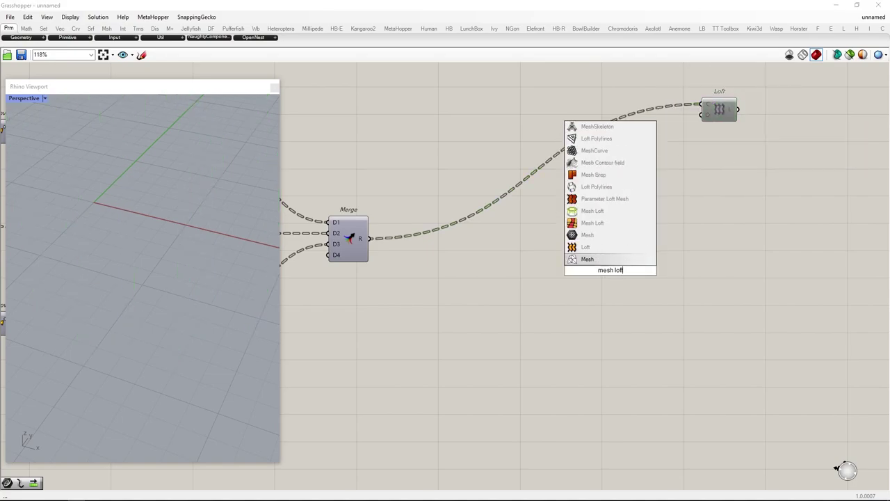
left_click(594, 222)
left_click_drag(612, 268, 739, 252)
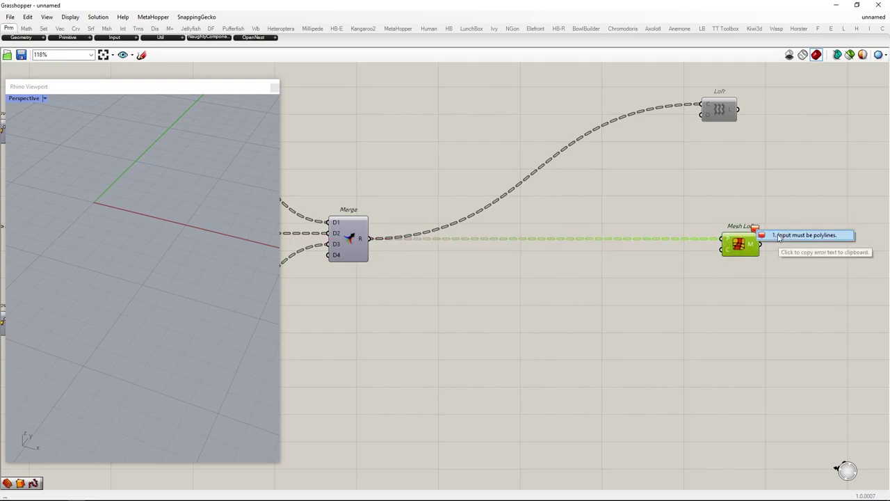
Add a Rebuild Curve component fed by Merge's R output, with a panel of 1 wired to its D input
double_click(567, 287)
type("rebuild curve")
key("Return")
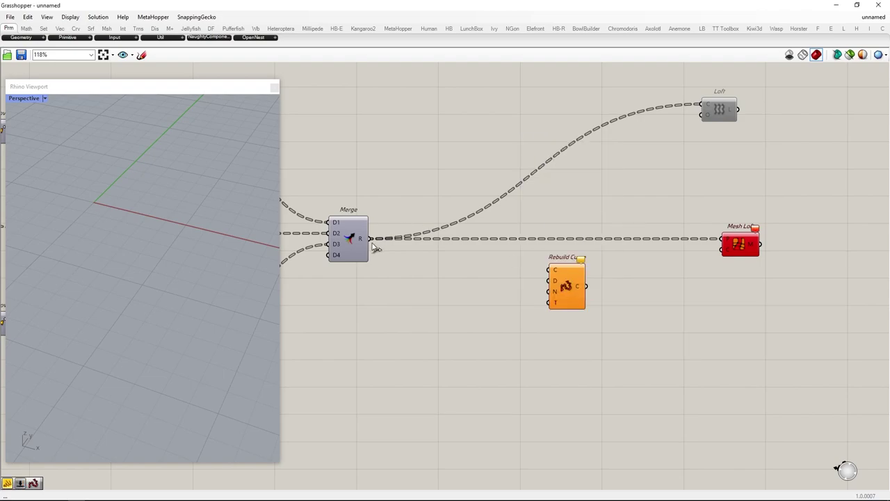
left_click_drag(557, 272, 556, 270)
left_click_drag(567, 283, 569, 297)
left_click(474, 308)
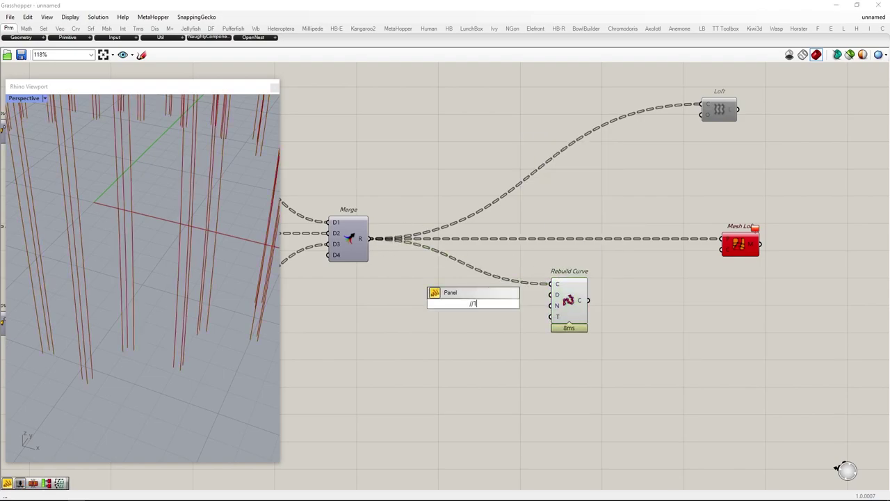
type("//1")
key("Return")
left_click_drag(481, 303, 570, 317)
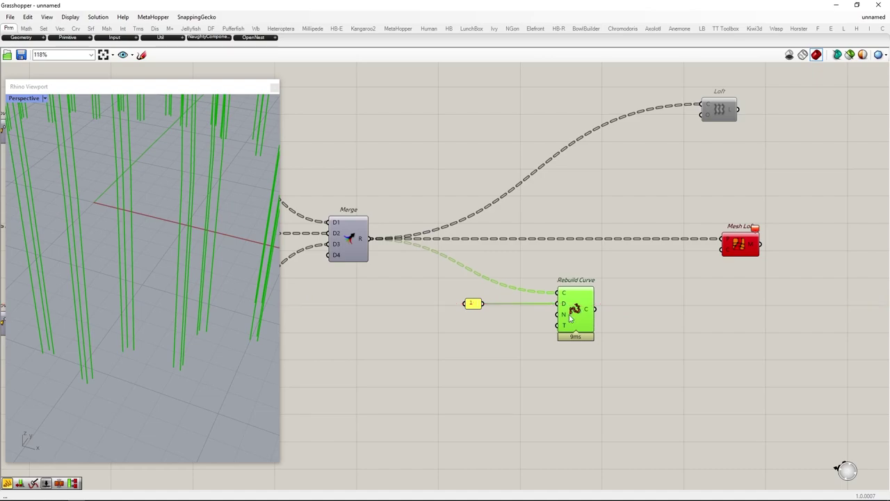
Wire a Count slider of 32 to Rebuild Curve's N input and connect its C output to Mesh Loft's P input
double_click(463, 340)
type("12")
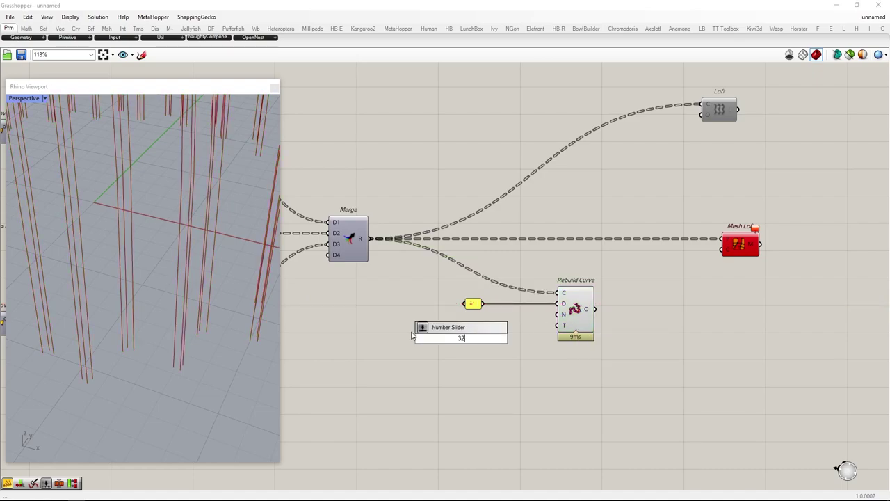
key("Return")
left_click_drag(563, 316, 561, 314)
left_click_drag(594, 309, 663, 264)
left_click_drag(727, 242, 724, 240)
left_click_drag(738, 244, 717, 311)
Hide the preview of Rebuild Curve, Merge and the other components upstream of Mesh Loft
left_click_drag(640, 400, 41, 132)
middle_click(419, 226)
left_click(399, 207)
scroll(143, 368, "down", 5)
scroll(143, 368, "up", 3)
right_click_drag(143, 368, 463, 291)
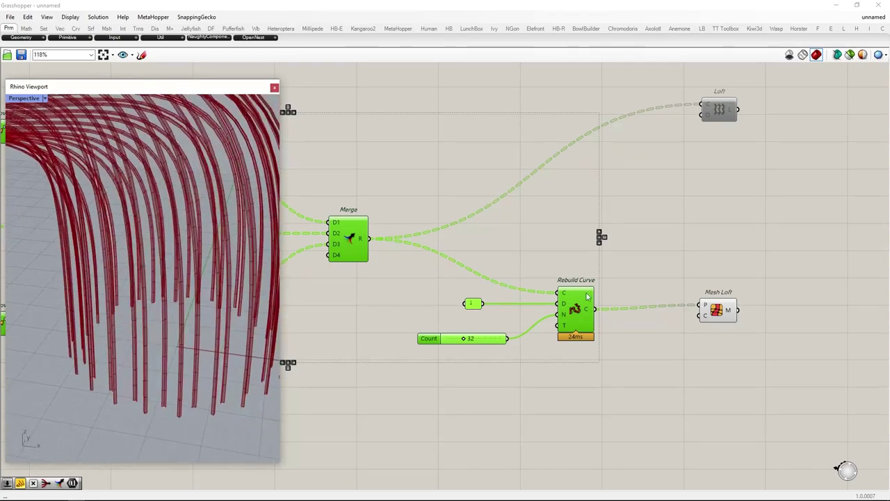
Add an Offset Mesh component and wire Mesh Loft's M output into its M input
right_click_drag(802, 279, 591, 246)
left_click_drag(515, 278, 524, 284)
double_click(632, 292)
type("offset mesh")
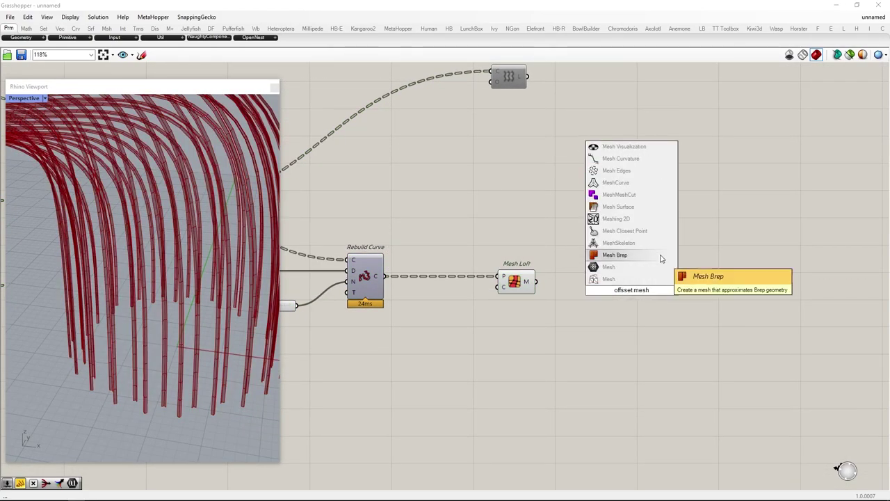
type("offset mesh")
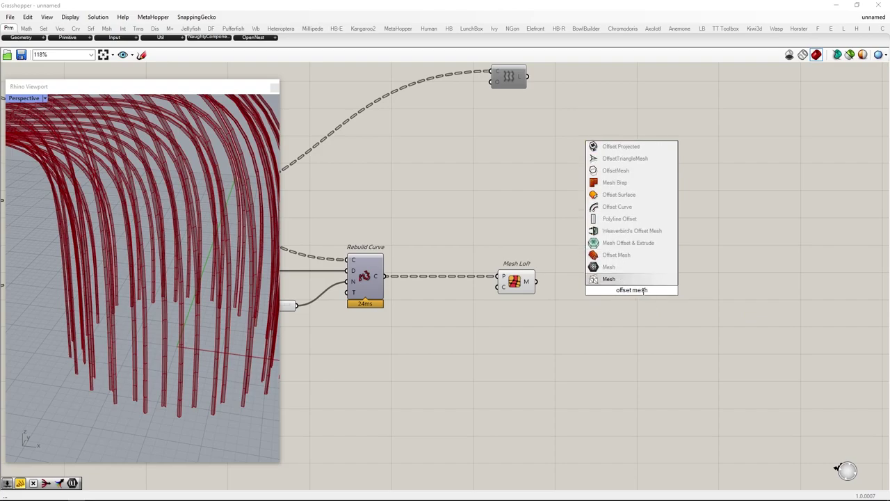
left_click(616, 255)
left_click_drag(577, 275, 705, 301)
Wire a new number slider to Offset Mesh's D input and set the distance to 0.04
double_click(559, 323)
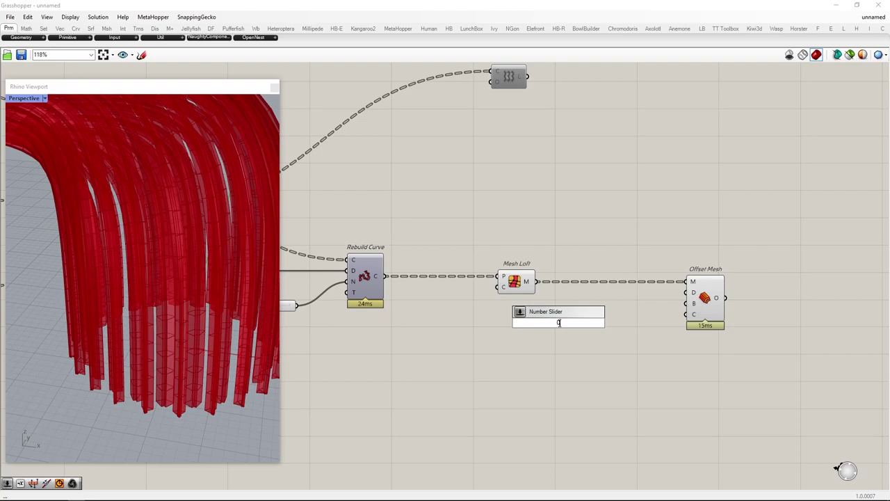
key("Return")
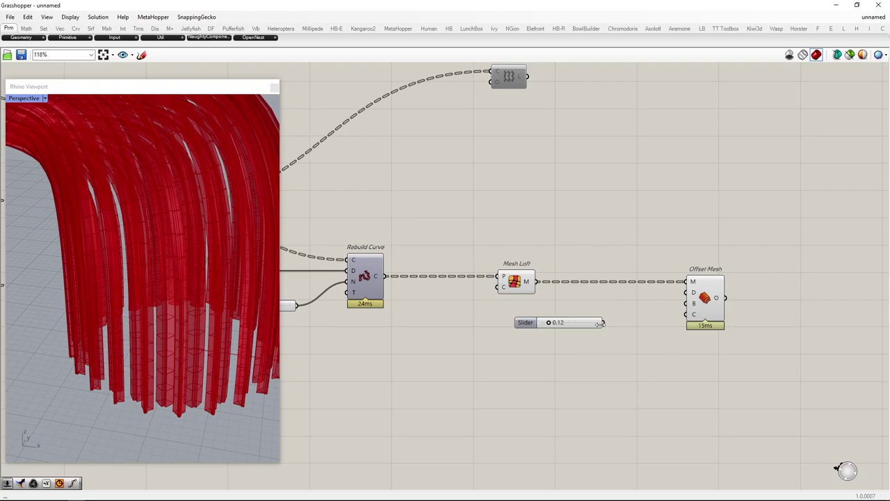
scroll(202, 403, "up", 5)
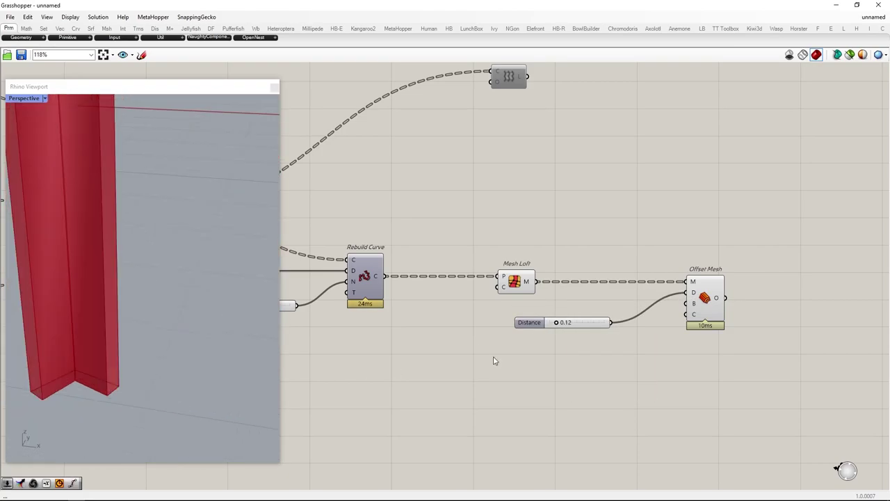
scroll(572, 323, "up", 5)
left_click_drag(533, 326, 491, 312)
scroll(522, 326, "down", 5)
scroll(498, 308, "up", 2)
Add a Negative component fed by the distance slider and wire its y output to Offset Mesh's B input
double_click(594, 318)
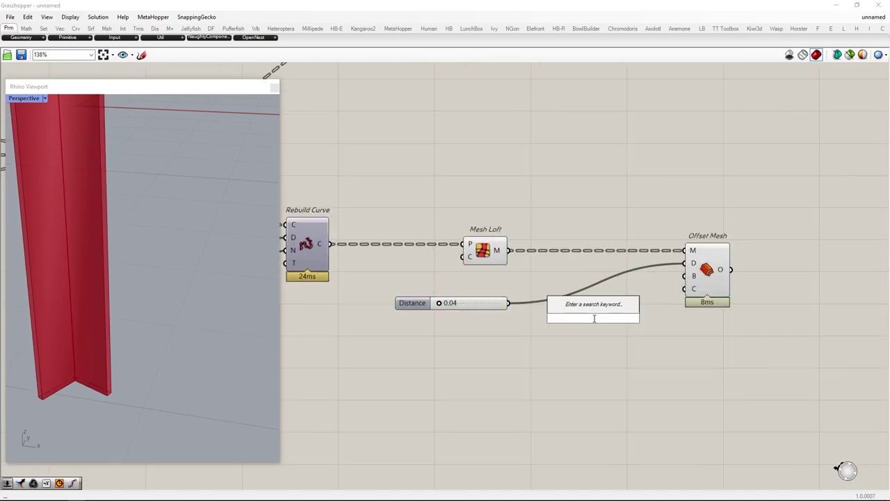
type("nega")
left_click(575, 307)
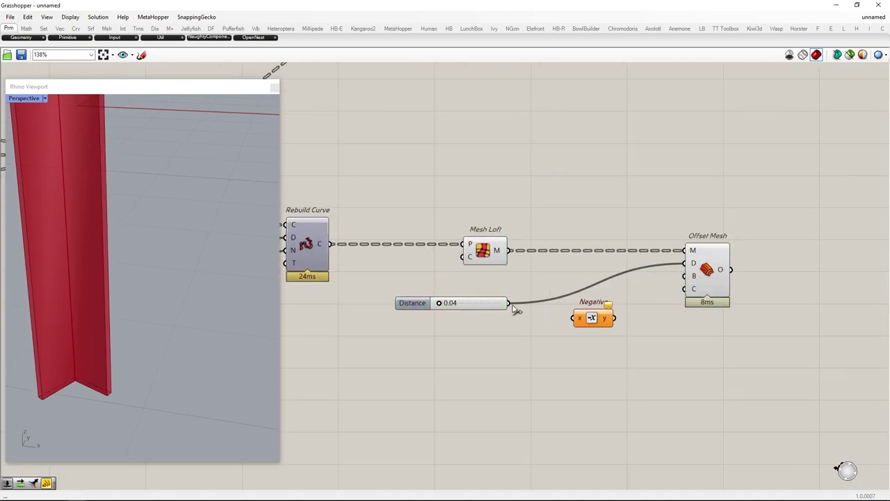
left_click_drag(657, 284, 689, 276)
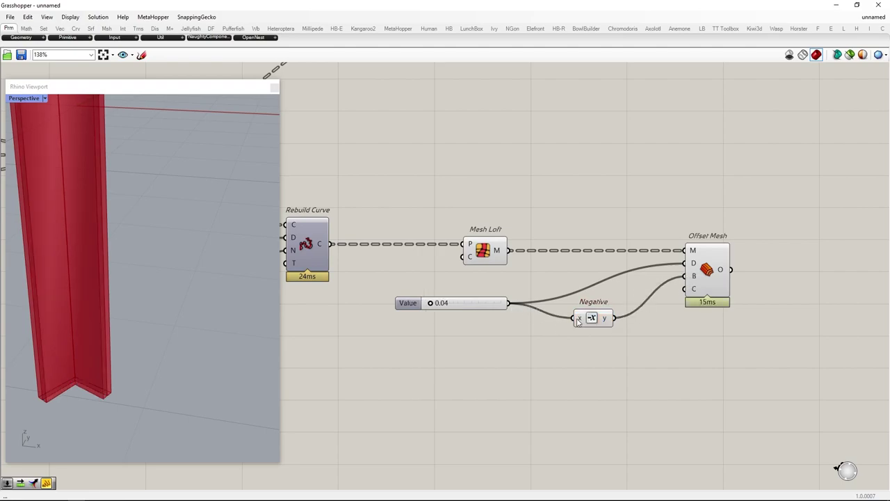
Hide the preview of the components feeding Offset Mesh and set the offset value slider to 0.06
left_click_drag(627, 388, 280, 190)
middle_click(494, 208)
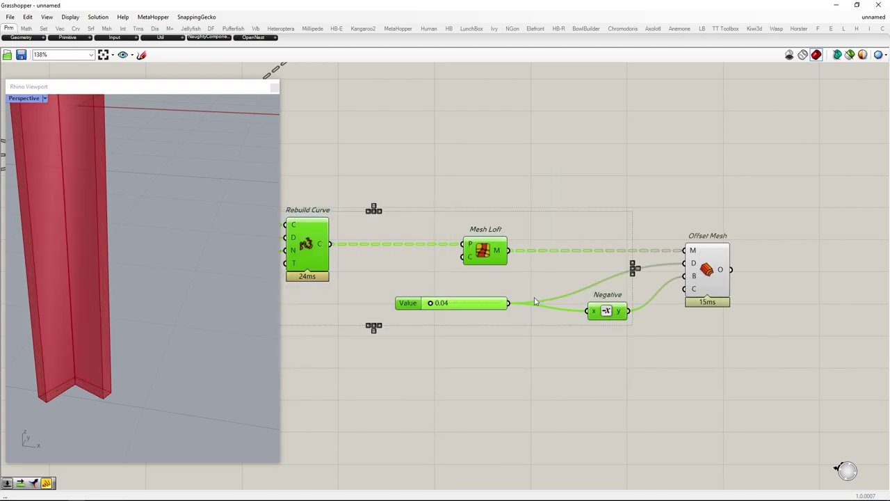
scroll(440, 310, "up", 1)
scroll(440, 310, "up", 3)
mouse_move(423, 308)
left_mouse_down()
mouse_move(443, 306)
mouse_move(429, 310)
left_mouse_up()
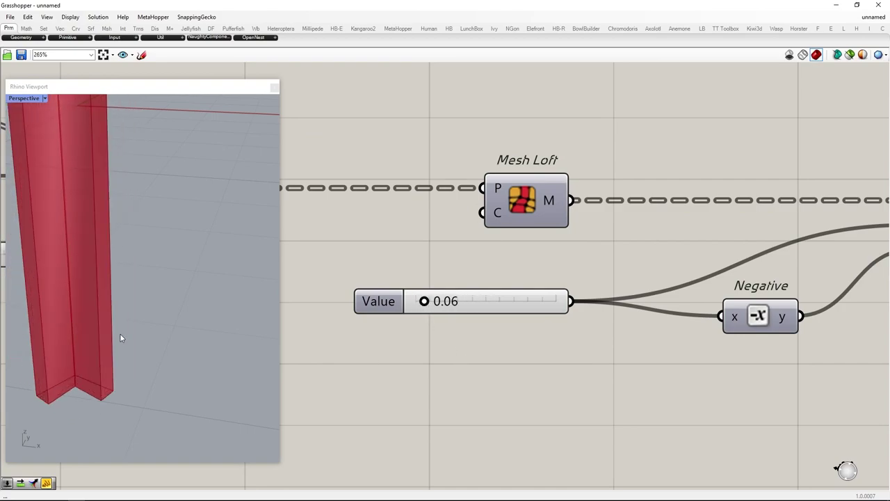
Set the A slider feeding the Multiplication component to 0.284
scroll(155, 342, "down", 5)
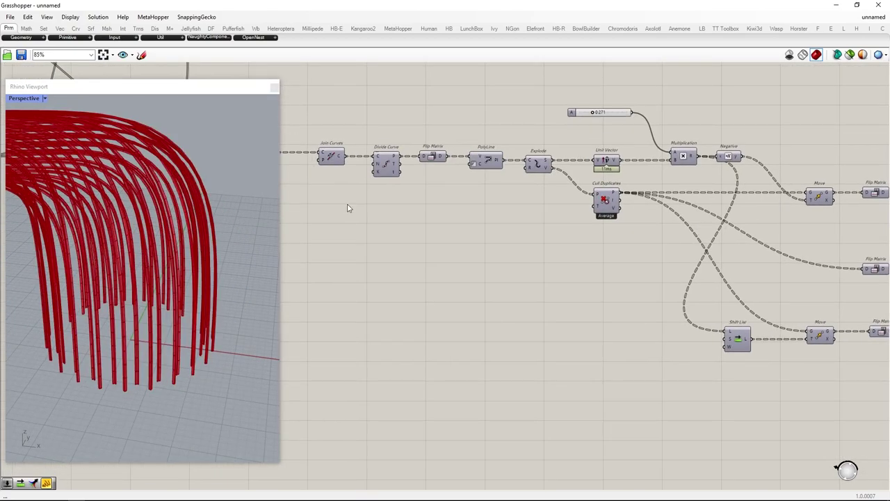
scroll(172, 357, "up", 7)
scroll(128, 407, "down", 4)
scroll(145, 406, "up", 6)
scroll(599, 108, "up", 5)
mouse_move(574, 135)
left_mouse_down()
mouse_move(702, 135)
mouse_move(575, 134)
left_mouse_up()
scroll(188, 327, "down", 5)
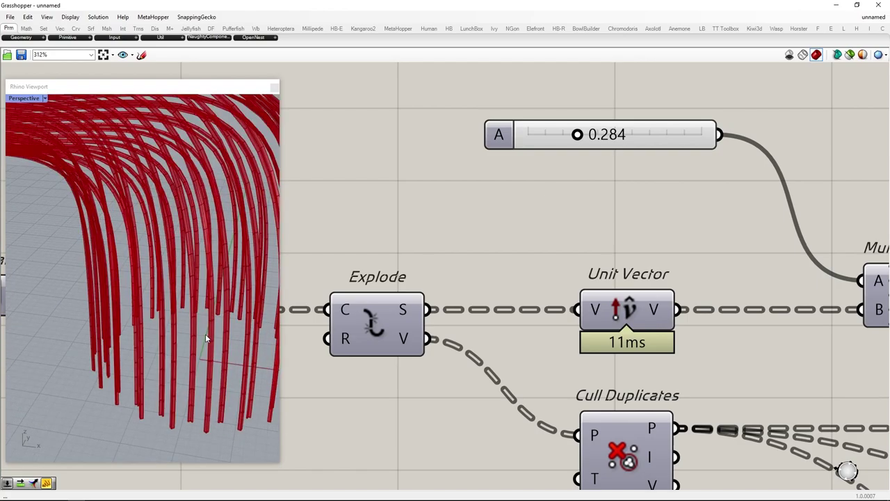
Add a second Merge component and wire the first and third Interpolate C outputs into D1 and D2
scroll(555, 236, "down", 6)
scroll(667, 229, "up", 2)
right_click_drag(666, 230, 536, 201)
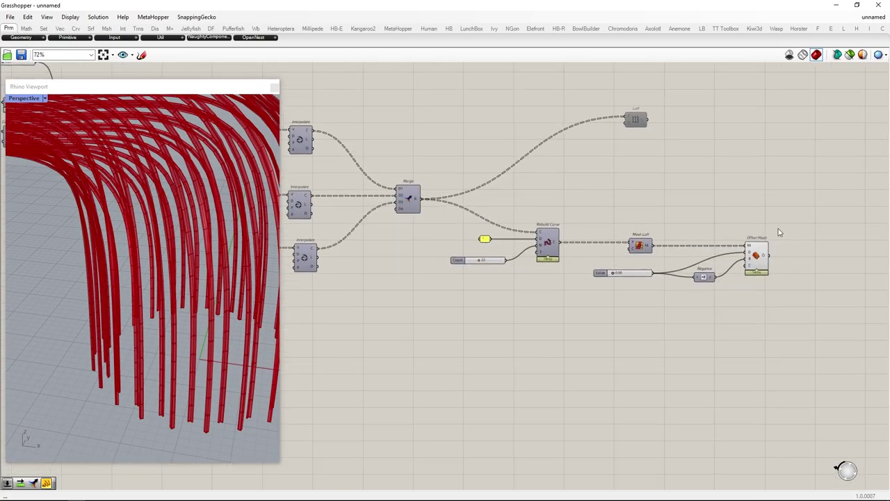
right_click_drag(634, 196, 723, 187)
right_click_drag(542, 232, 623, 227)
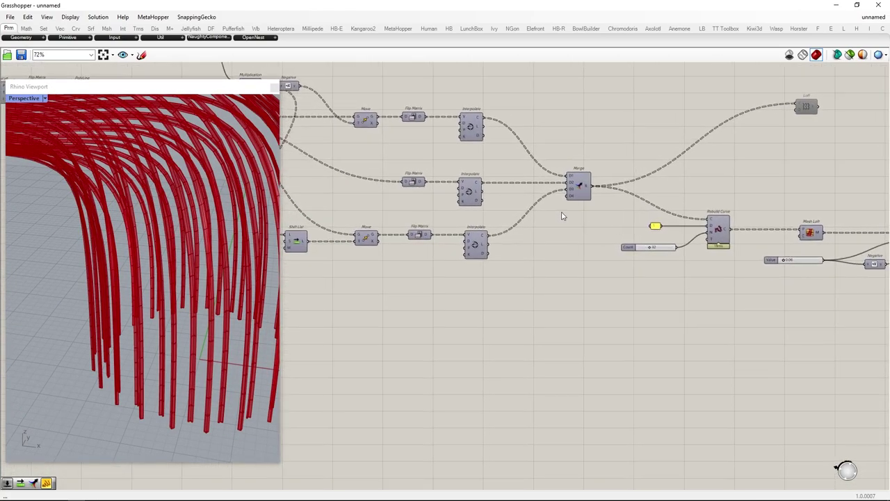
double_click(563, 312)
type("merge")
key("Return")
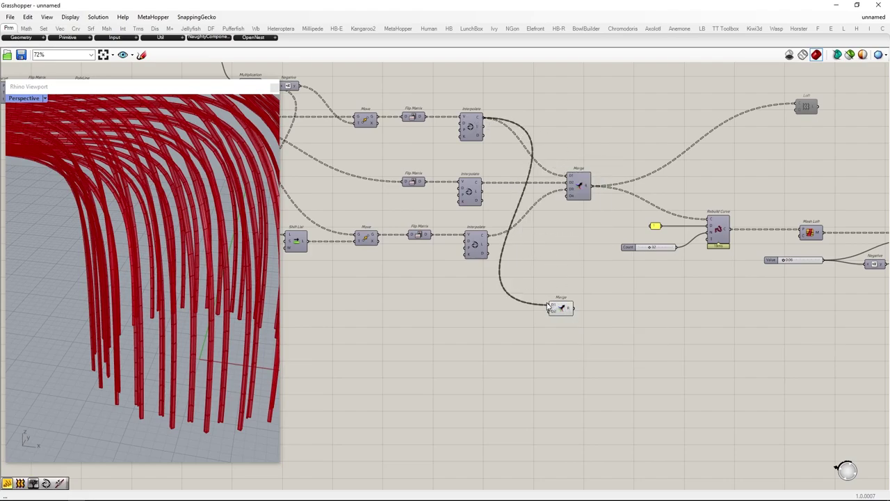
left_click_drag(547, 313, 550, 312)
left_click_drag(565, 306, 700, 362)
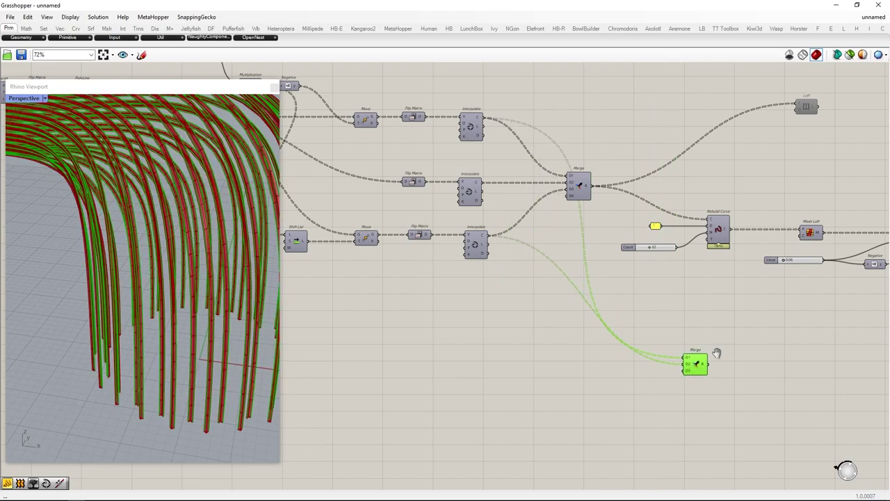
Remove the new Merge's empty D3 input and add a Loft component with its C input fed by Merge's R output
right_click_drag(725, 361, 526, 318)
scroll(526, 318, "up", 6)
scroll(433, 337, "up", 4)
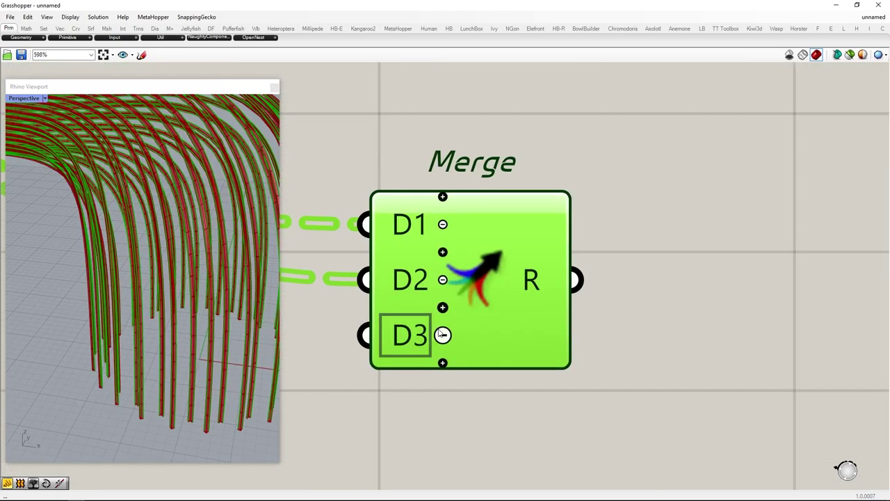
left_click(443, 336)
scroll(443, 336, "down", 6)
double_click(562, 317)
type("loft")
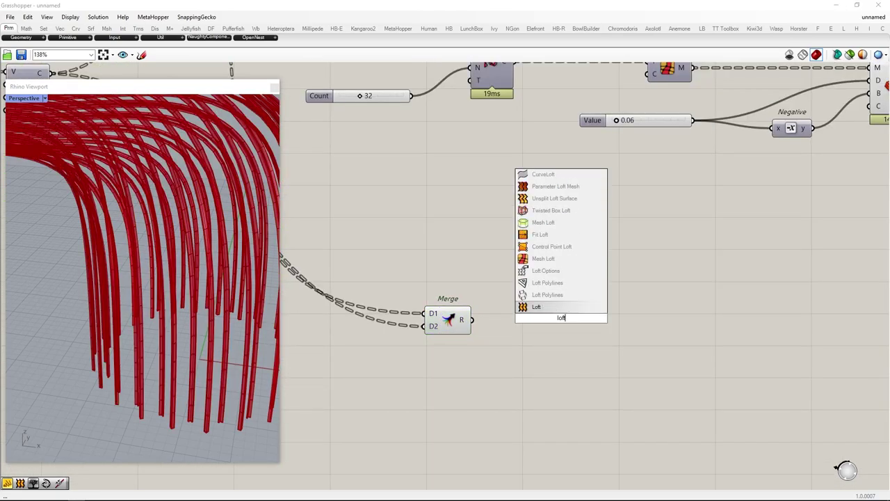
key("Return")
left_click_drag(535, 320, 621, 329)
Insert a relay on the wire into the new Merge's D2 input and move it well ahead of Merge
right_click_drag(426, 333, 615, 325)
double_click(584, 319)
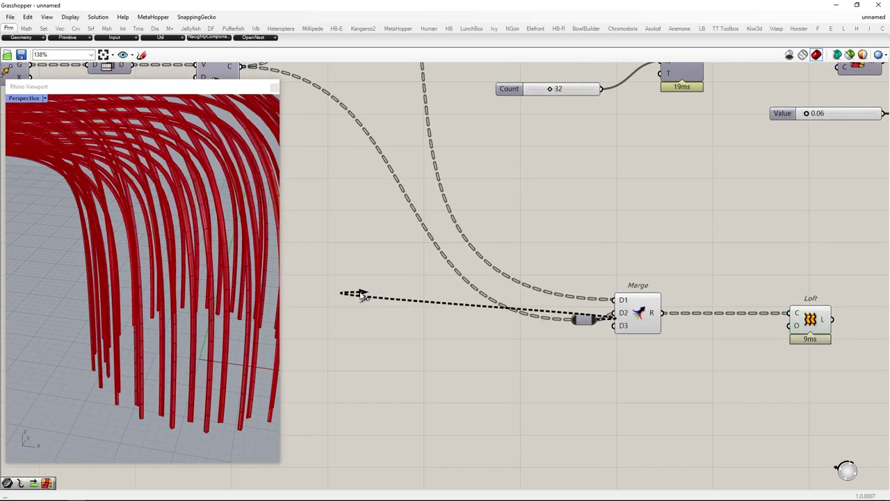
left_click_drag(583, 322, 350, 315)
Add a Shift List between the relay and Merge's D2 input, with its L input flattened and its output grafted
double_click(400, 340)
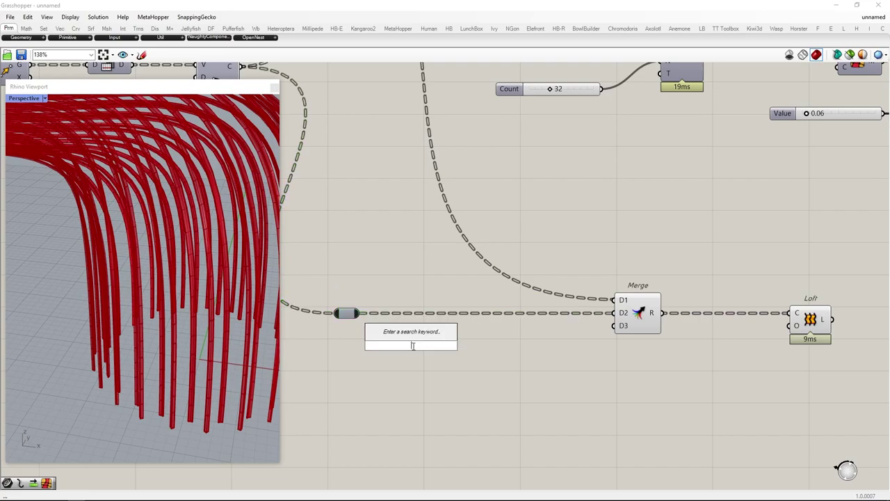
type("shift list")
key("Return")
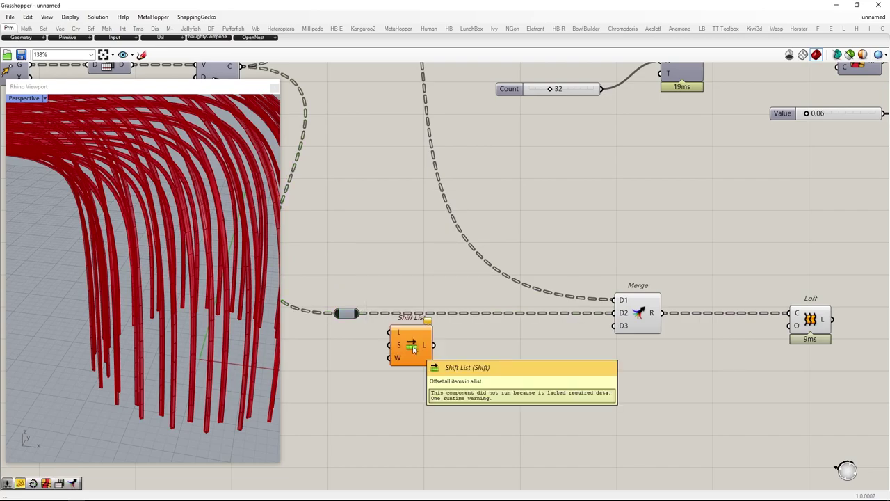
left_click_drag(377, 324, 463, 355)
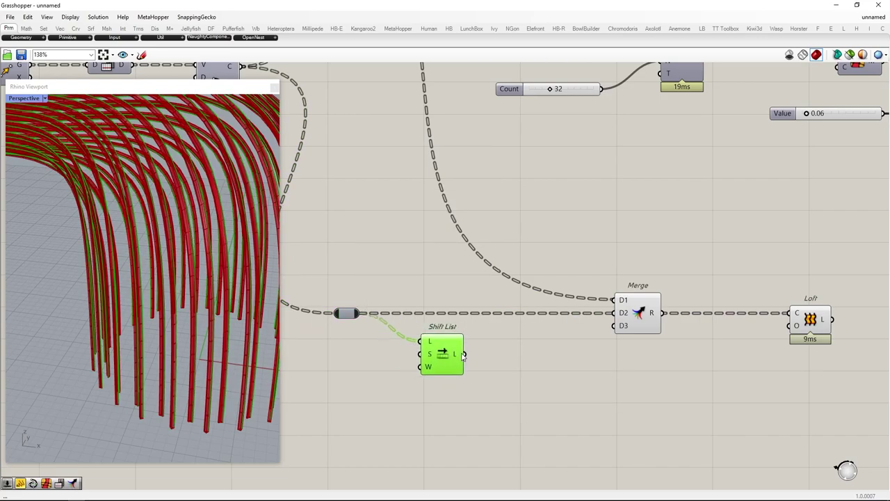
right_click(456, 356)
left_click(487, 403)
left_click_drag(596, 317, 615, 313)
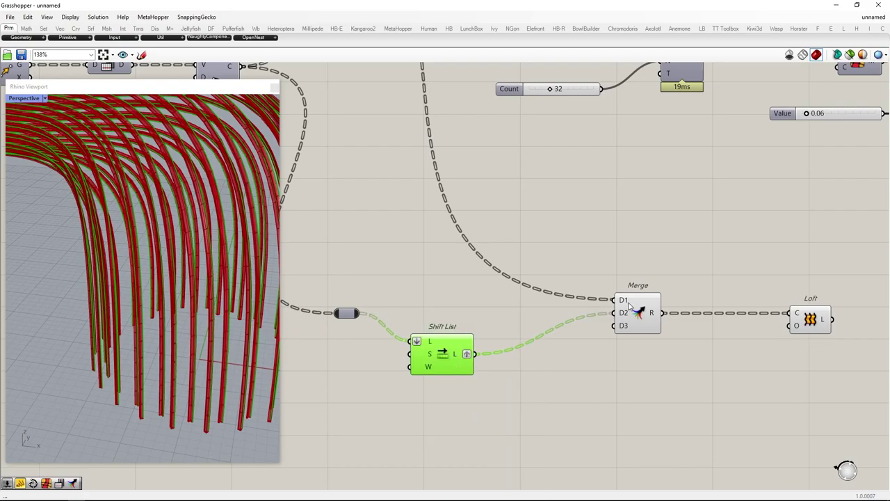
Simplify the D1 and D2 inputs of the new Merge
right_click(624, 304)
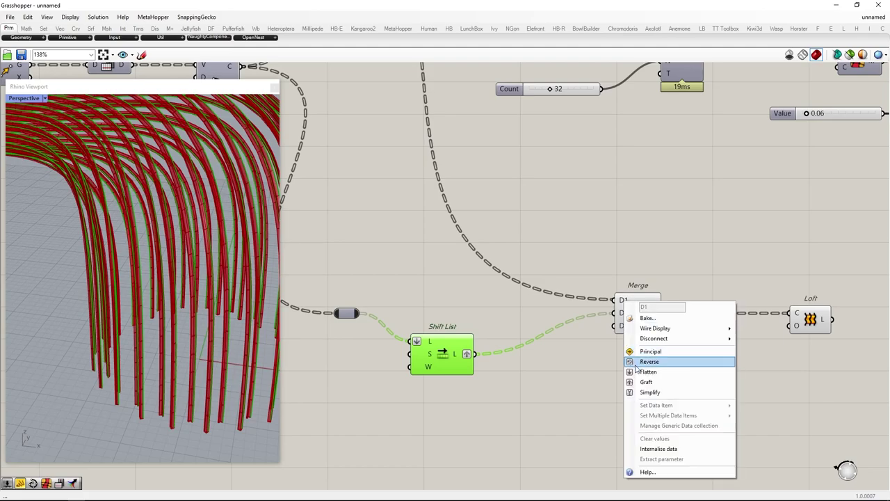
left_click(648, 389)
right_click(623, 313)
left_click(641, 405)
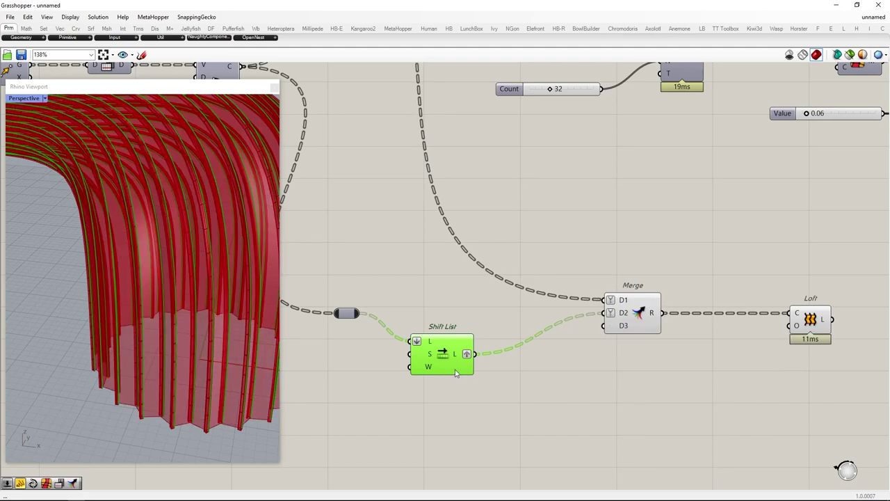
Align Shift List, Merge and Loft in a row and move them with the relay beneath the Rebuild Curve and Mesh Loft group
left_click_drag(434, 359, 425, 330)
left_click_drag(633, 310, 645, 322)
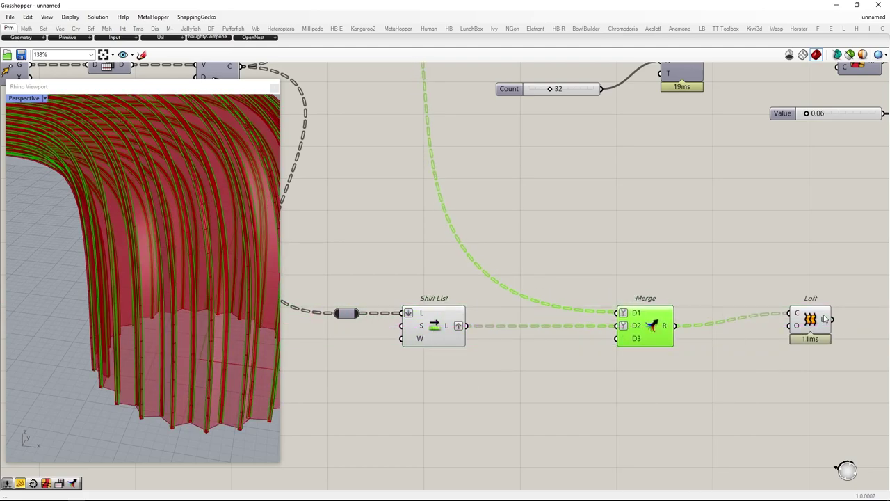
left_click_drag(816, 318, 823, 325)
scroll(225, 328, "down", 5)
right_click_drag(225, 327, 224, 310)
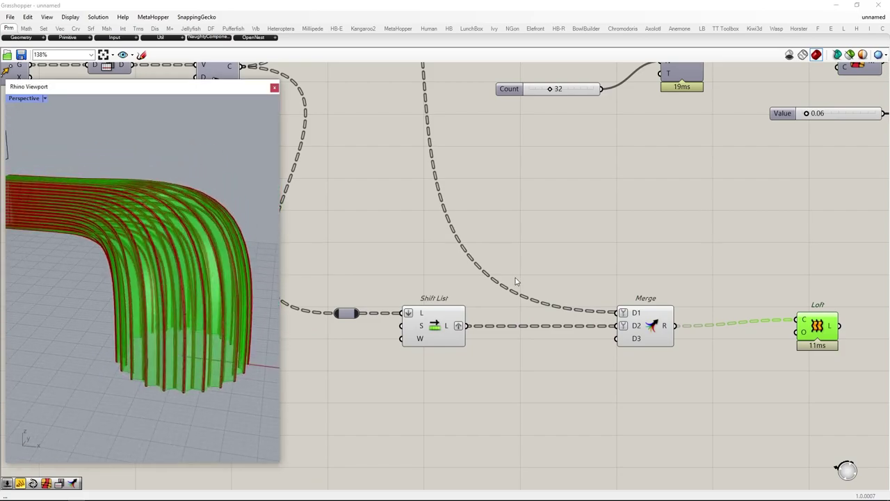
scroll(526, 278, "down", 4)
scroll(703, 300, "up", 3)
right_click_drag(703, 300, 545, 294)
left_click(609, 306)
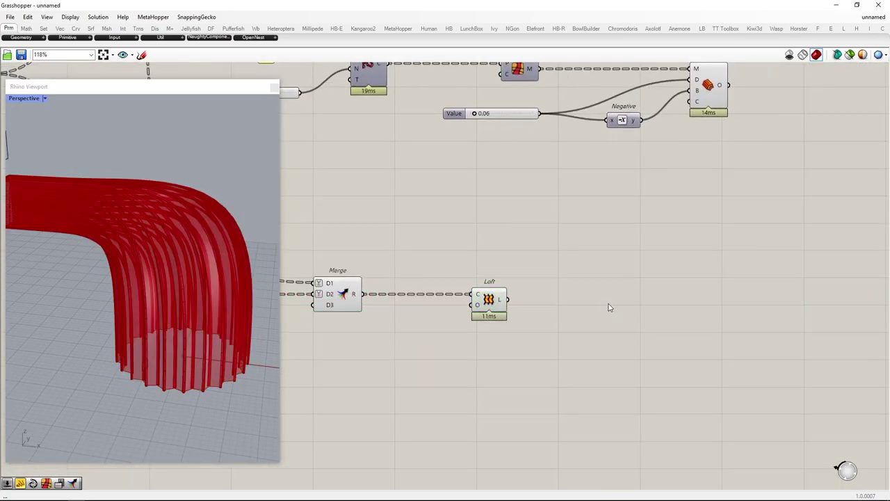
scroll(610, 307, "down", 2)
left_click_drag(620, 369, 149, 229)
left_click_drag(332, 301, 461, 301)
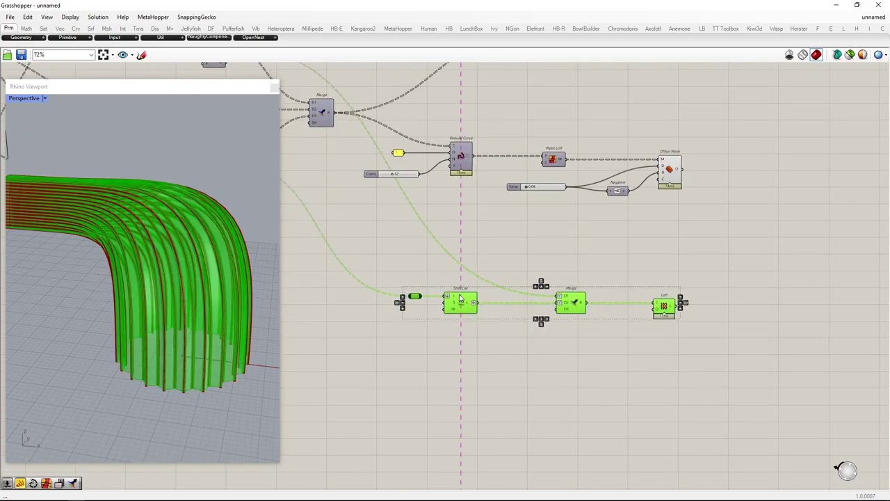
left_click(455, 358)
Enable the preview of the Explode component
right_click_drag(402, 132, 609, 199)
right_click_drag(402, 150, 467, 152)
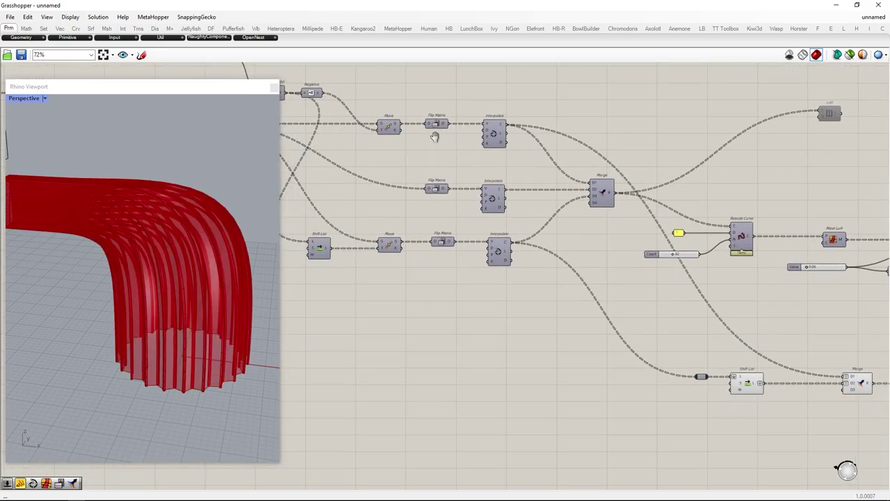
right_click_drag(377, 138, 600, 168)
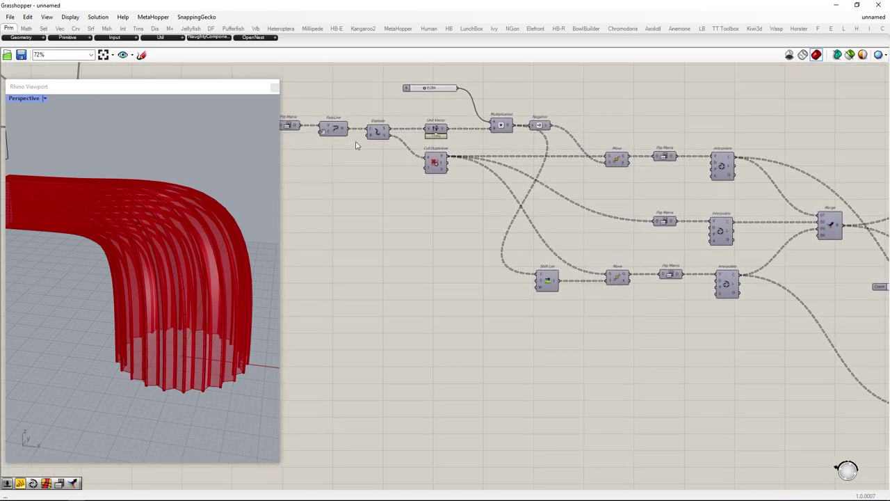
right_click_drag(350, 143, 427, 151)
middle_click(450, 138)
left_click(478, 108)
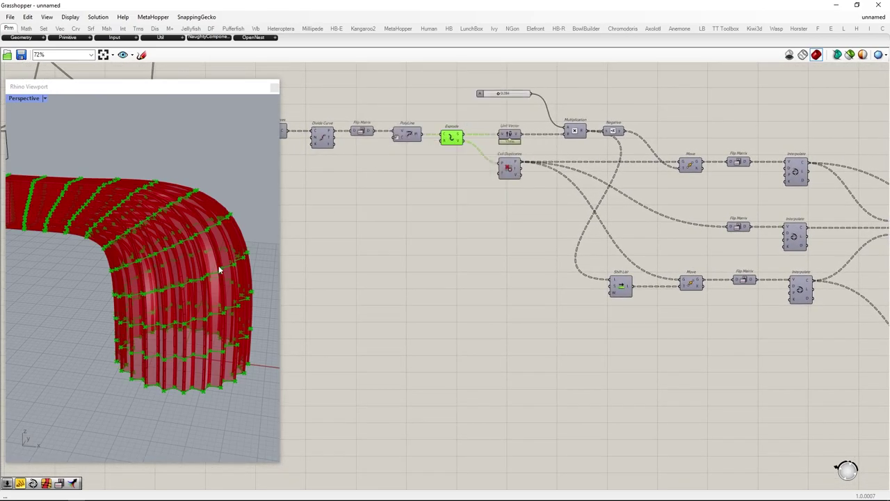
Add a Curve parameter fed by Explode's S output and place it below the Shift List, Merge and Loft row
double_click(416, 290)
type("crv")
left_click(416, 268)
left_click_drag(464, 145, 417, 293)
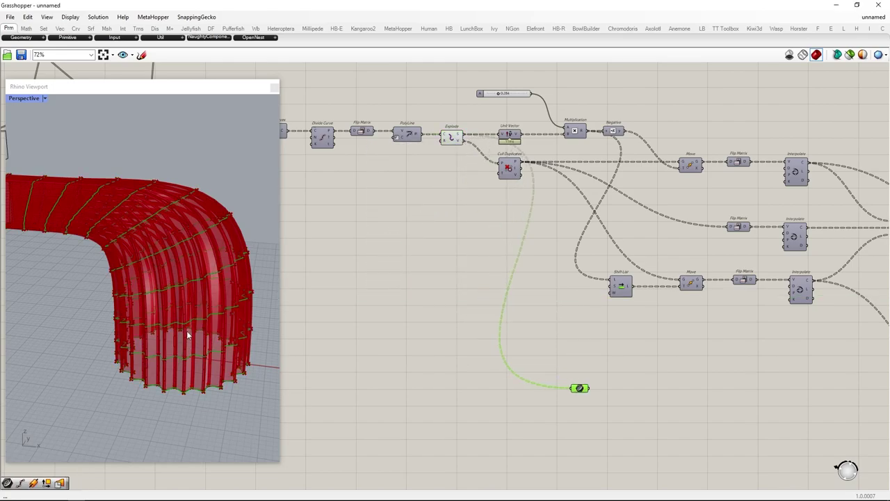
scroll(186, 330, "up", 5)
scroll(369, 255, "down", 4)
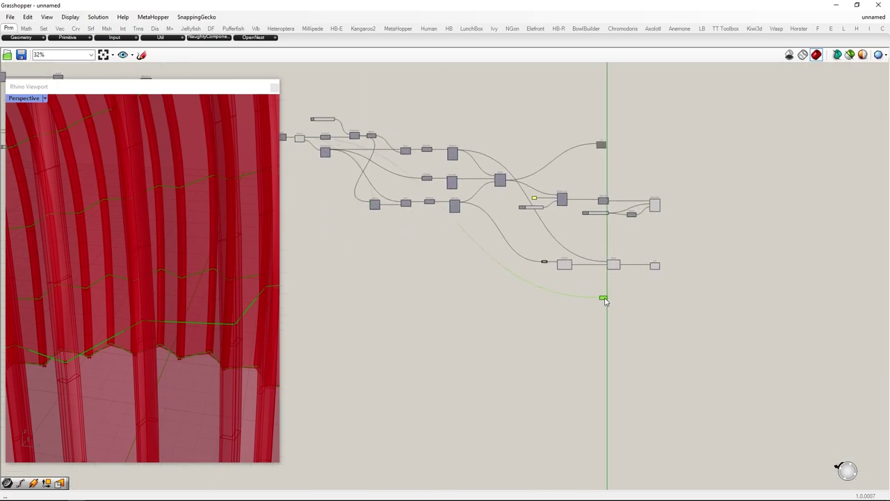
Add a Pipe component fed by the Curve parameter and place it to the parameter's right
scroll(606, 281, "up", 6)
double_click(603, 295)
type("pipe")
left_click(601, 271)
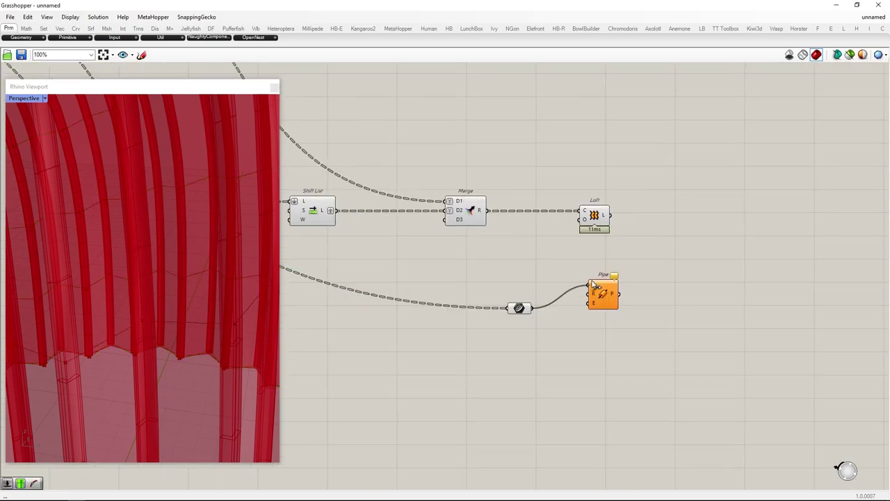
left_click_drag(592, 286, 614, 308)
Add a number slider set to 0.05 and connect it to the radius input of Pipe
double_click(532, 335)
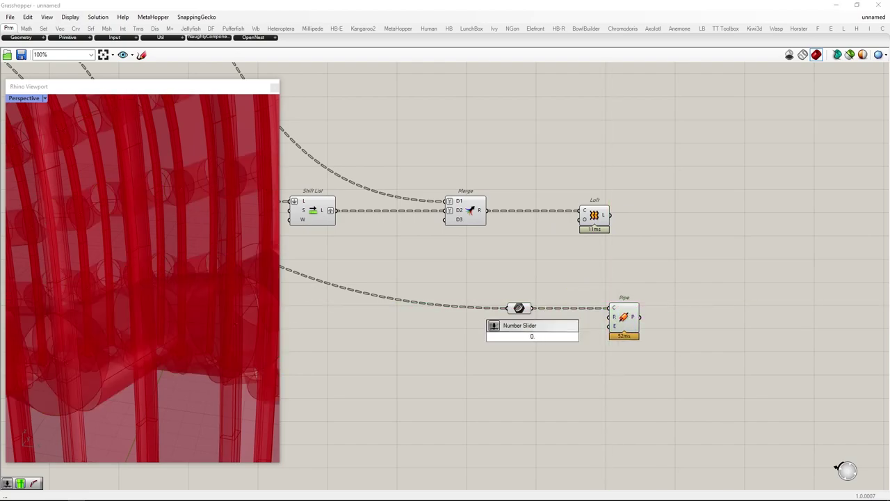
key("Return")
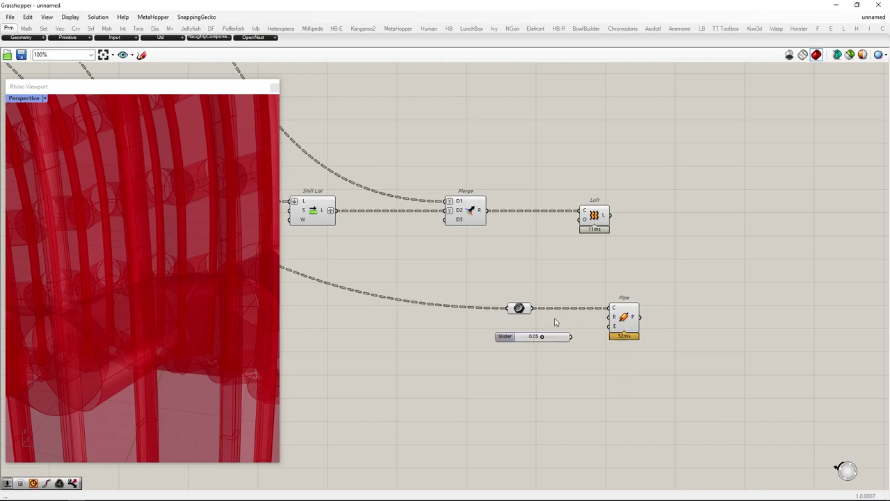
scroll(599, 345, "down", 2)
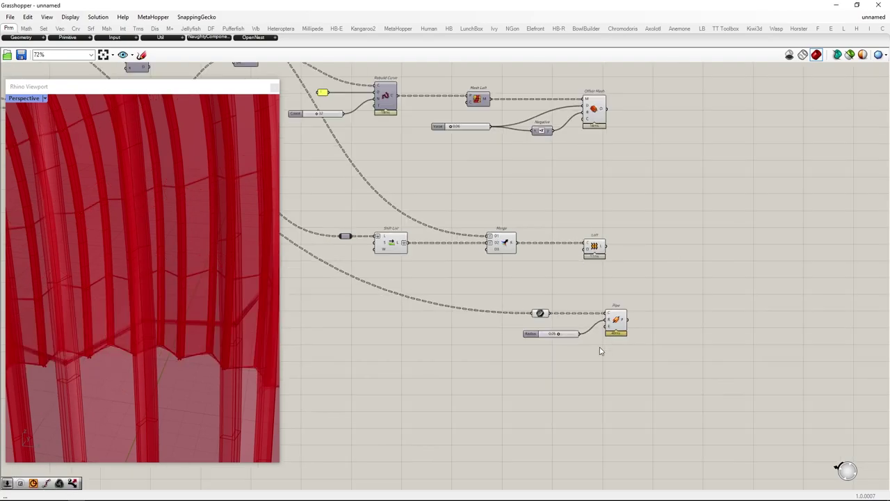
left_click_drag(589, 343, 589, 344)
Disable the preview of the Curve parameter feeding Pipe
left_click_drag(562, 356, 503, 310)
middle_click(502, 316)
left_click(522, 298)
scroll(162, 338, "down", 5)
right_click_drag(163, 338, 199, 328)
Move Pipe, Loft and Offset Mesh further right so the three output components line up in a column
left_click_drag(621, 321, 704, 322)
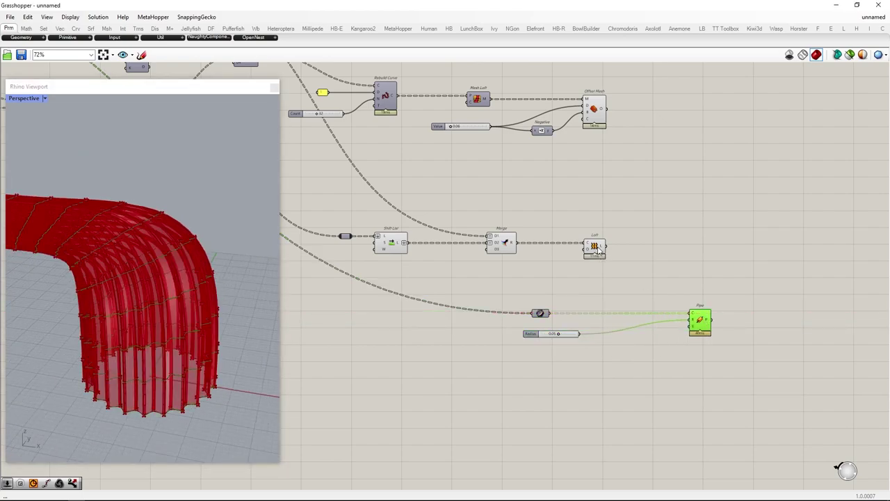
left_click_drag(597, 251, 707, 257)
left_click_drag(595, 117, 701, 116)
Disable the preview of all components upstream of Offset Mesh, Loft and Pipe
scroll(603, 423, "down", 5)
left_click_drag(602, 423, 1, 68)
middle_click(451, 268)
left_click(479, 234)
Bake the Offset Mesh output to the Default layer as a group
scroll(646, 314, "up", 5)
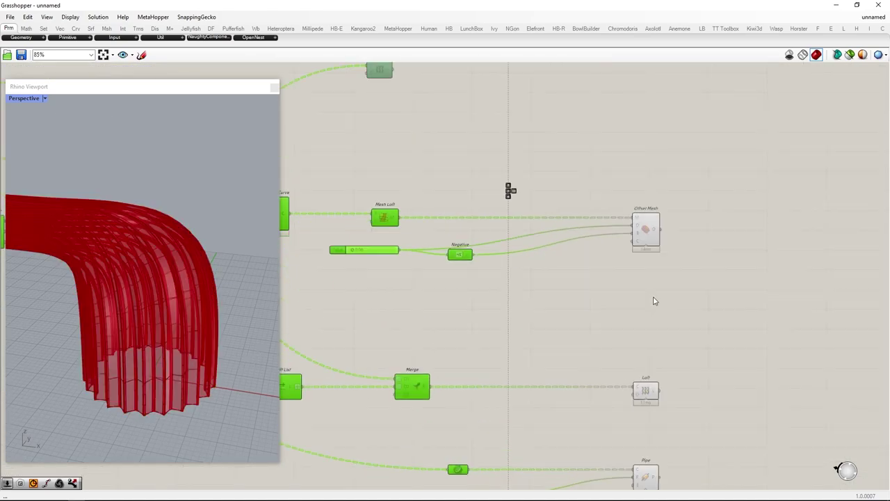
right_click_drag(654, 313, 630, 262)
right_click(624, 160)
left_click(648, 199)
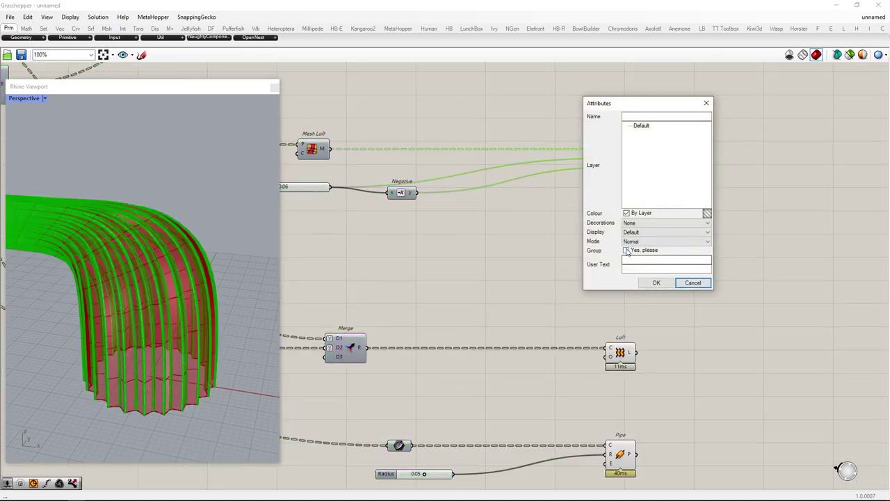
left_click(655, 283)
Bake the Loft panels into the Rhino model
right_click_drag(618, 324, 608, 217)
left_click(610, 246)
right_click(610, 246)
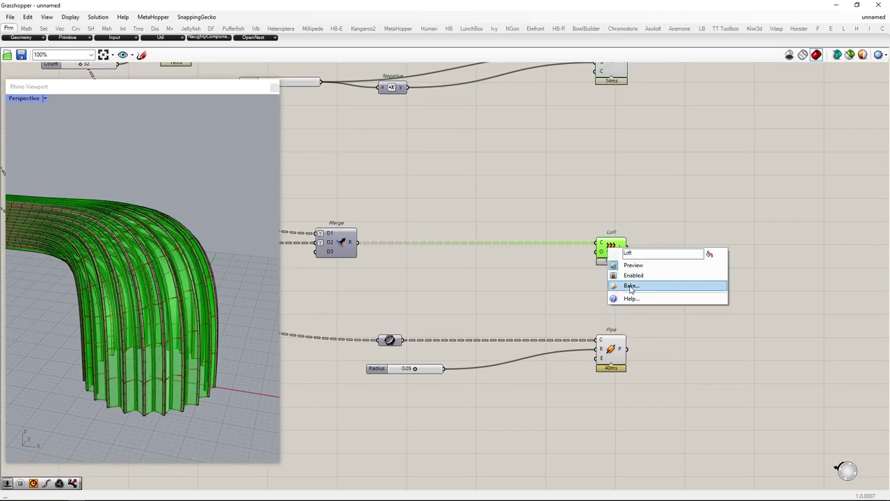
left_click(628, 285)
left_click(651, 373)
Bake the Pipe segments into the Rhino model
right_click_drag(636, 329, 642, 230)
left_click(616, 245)
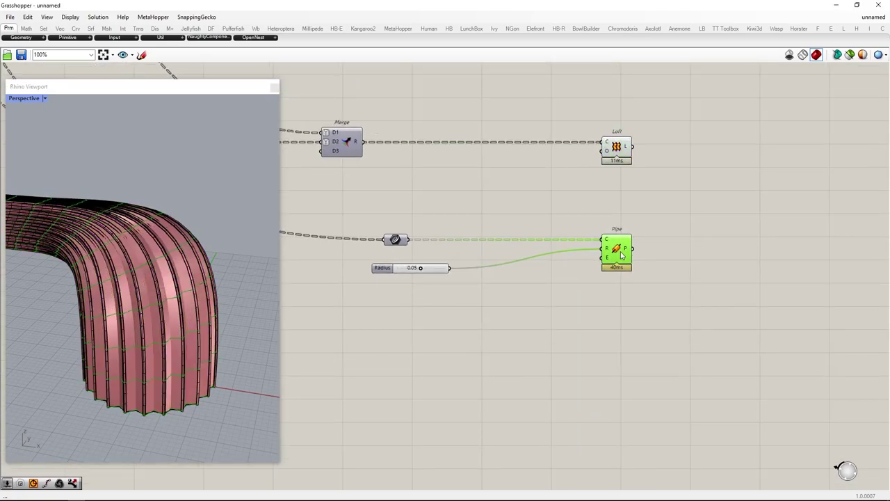
right_click(616, 245)
left_click(630, 289)
left_click(654, 377)
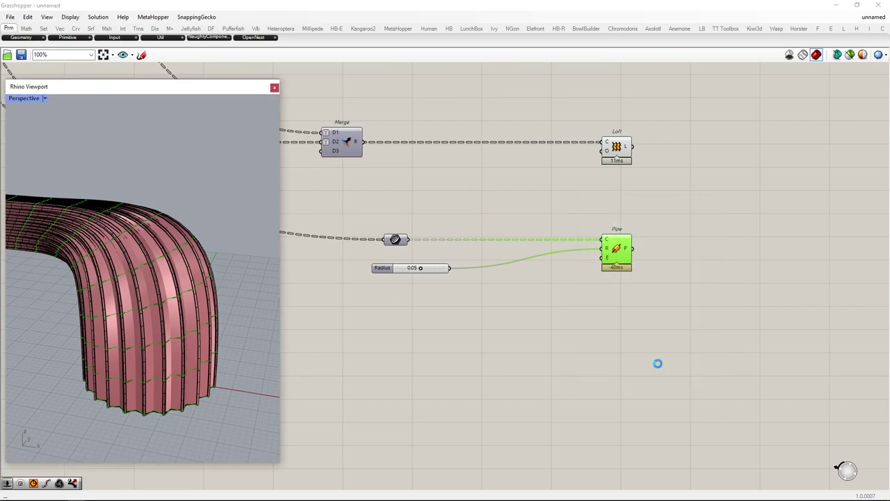
Disable the preview of every component in the definition
scroll(640, 353, "down", 2)
middle_click(641, 349)
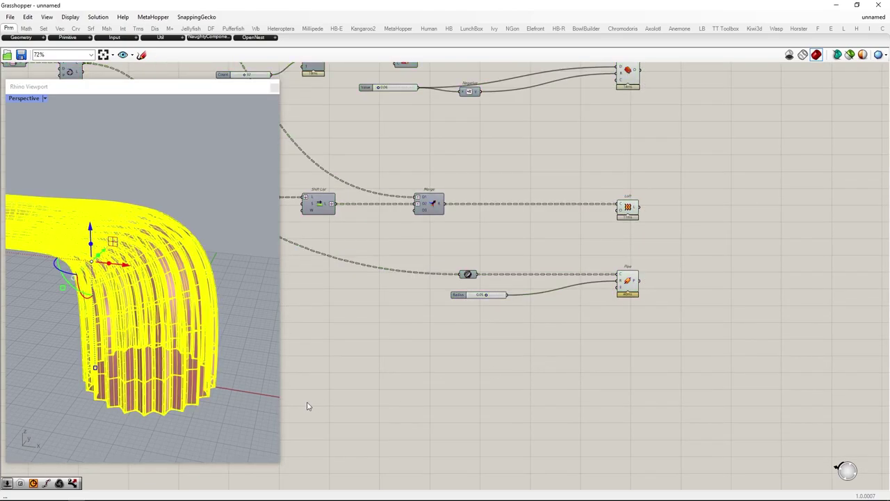
left_click(407, 379)
key("ctrl+a")
middle_click(657, 375)
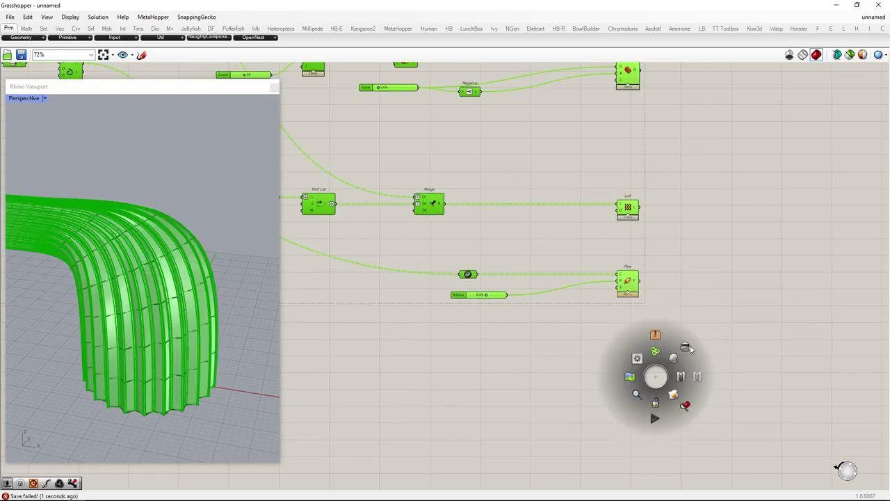
left_click(692, 348)
left_click(579, 223)
Maximize the Rhino viewport and switch it to the white Arctic-style display mode
double_click(201, 82)
scroll(337, 202, "up", 5)
scroll(337, 202, "down", 5)
scroll(338, 202, "up", 3)
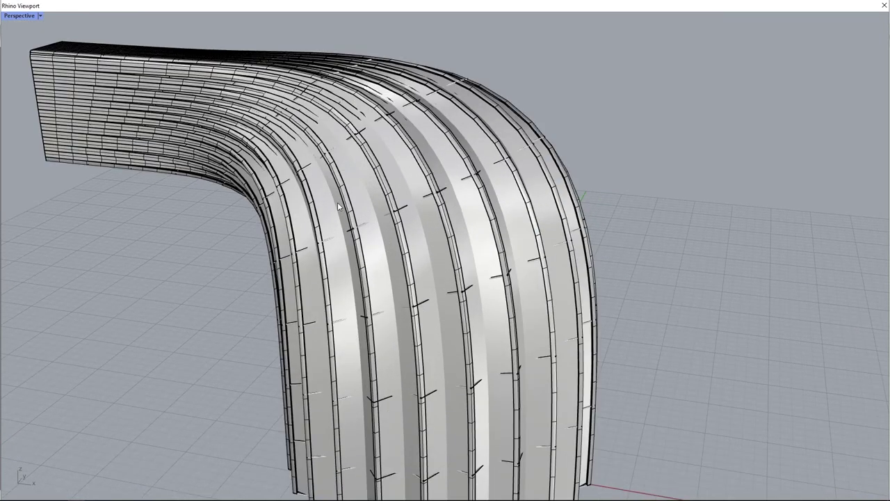
right_click_drag(337, 201, 121, 68)
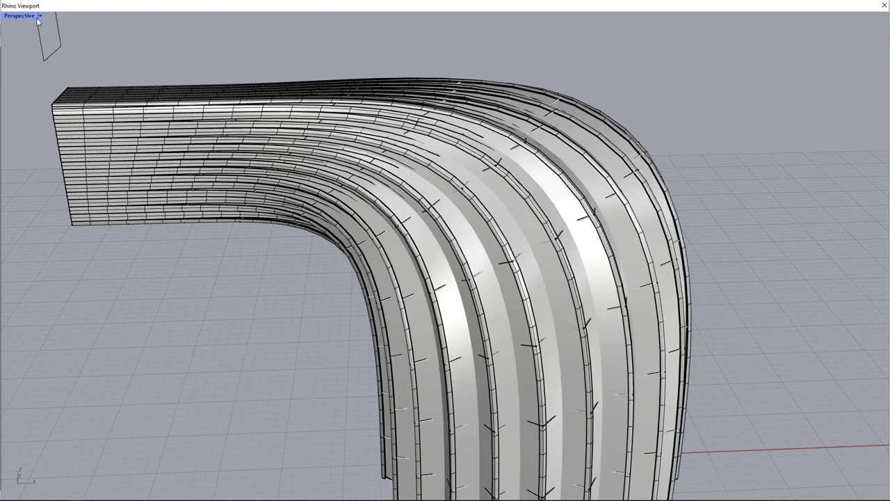
left_click(38, 15)
left_click(41, 131)
Examine the baked strips, panels and pipes from outside, below and close up along the zigzag edge
scroll(333, 169, "down", 3)
scroll(507, 347, "up", 5)
right_click_drag(508, 347, 192, 178)
scroll(124, 136, "up", 8)
right_click_drag(147, 146, 234, 99)
scroll(236, 104, "up", 8)
scroll(348, 205, "down", 4)
right_click_drag(229, 150, 321, 179)
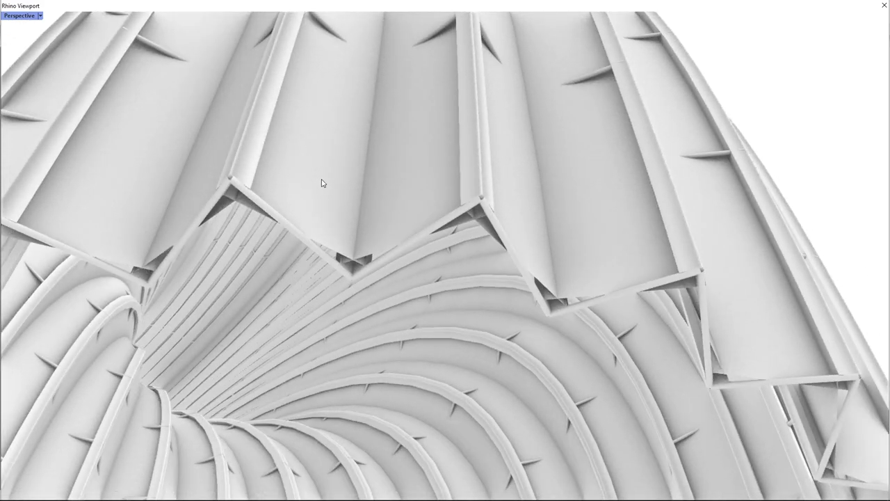
right_click_drag(321, 183, 219, 89)
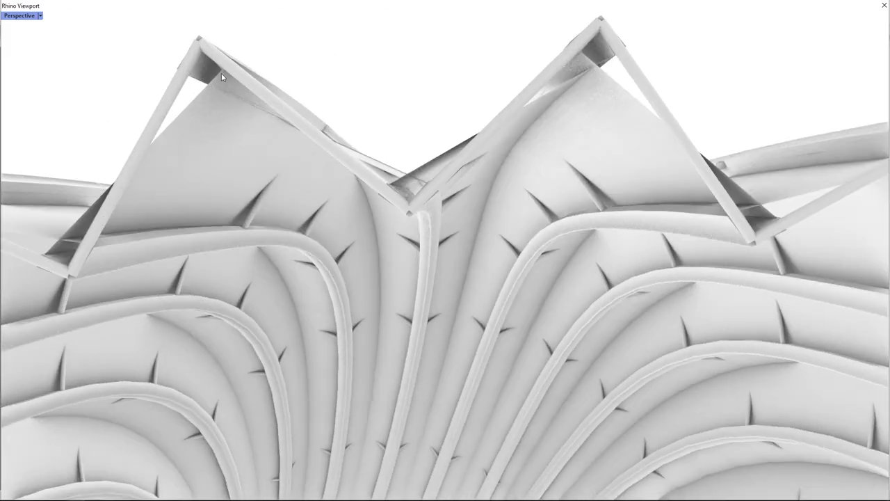
scroll(395, 148, "down", 10)
right_click_drag(388, 133, 414, 320)
scroll(405, 322, "down", 5)
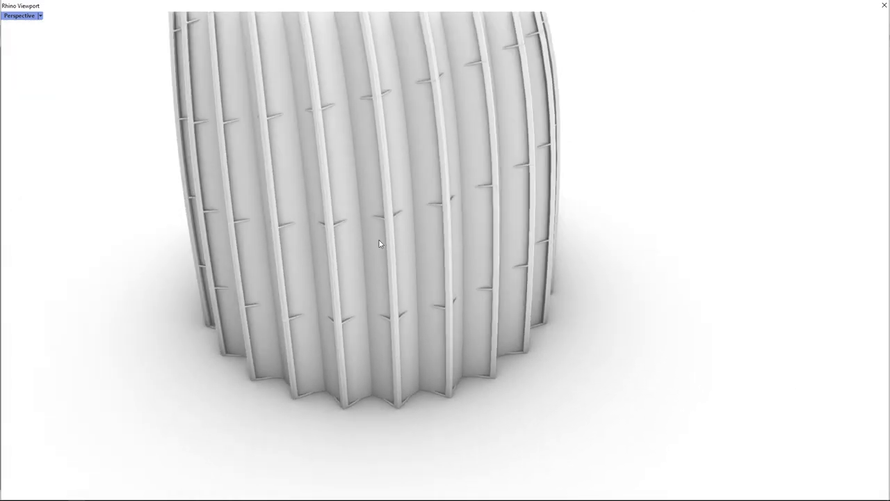
Delete the baked geometry from the Rhino model
scroll(379, 243, "up", 4)
left_click(338, 283)
right_click_drag(338, 283, 417, 344)
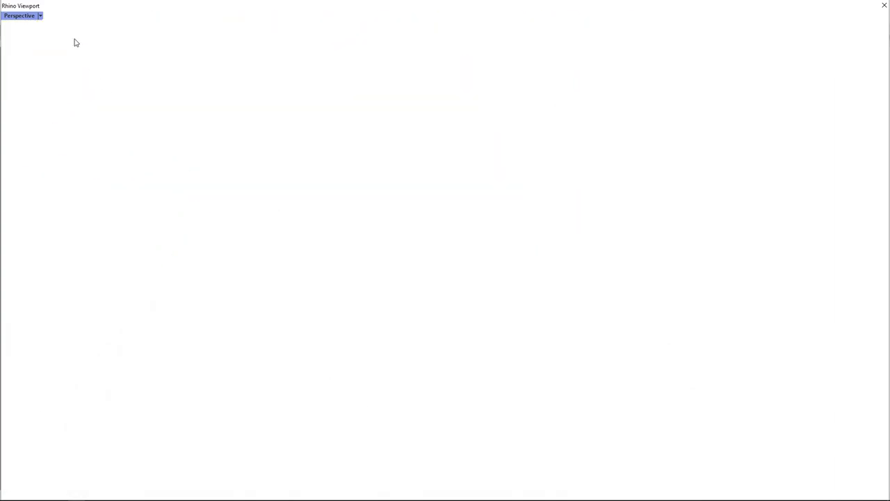
Return the viewport to the Shaded display mode and restore it to its small floating size
left_click(40, 15)
left_click(43, 61)
double_click(130, 8)
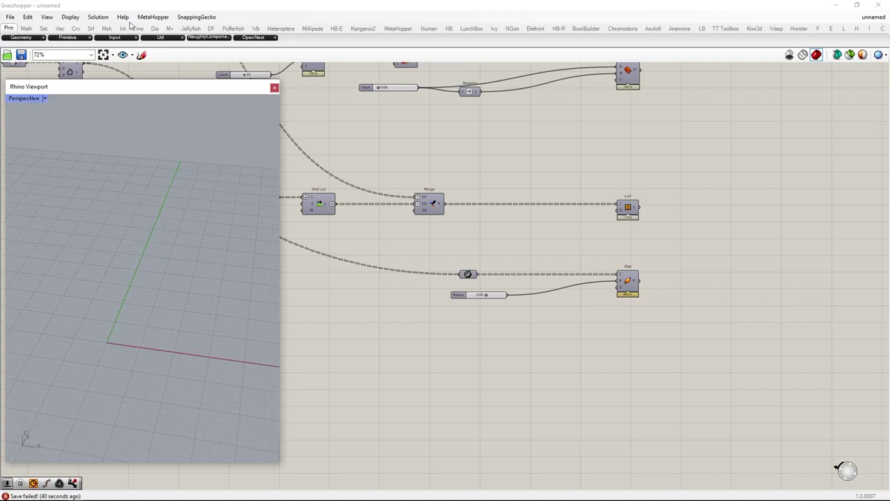
Enable the preview of Loft and inspect the lower edges of its panels
left_click(617, 332)
left_click(628, 211)
middle_click(605, 175)
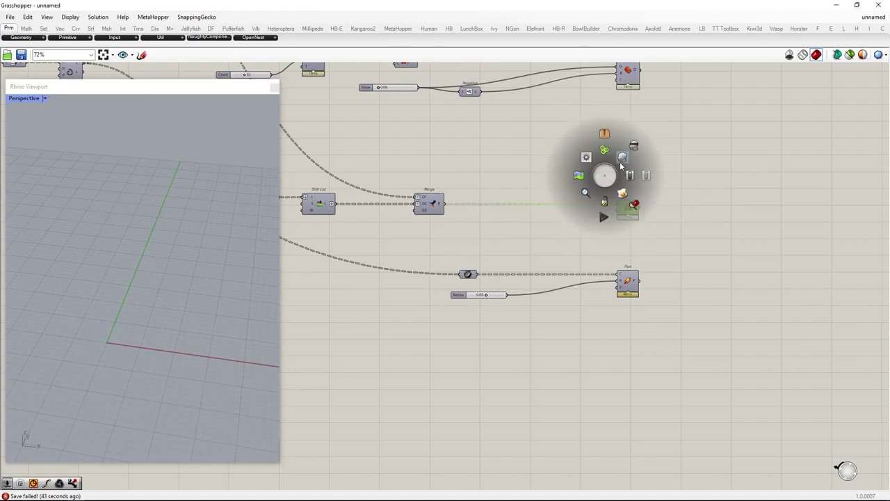
left_click(621, 157)
scroll(136, 379, "up", 7)
right_click_drag(131, 383, 78, 415)
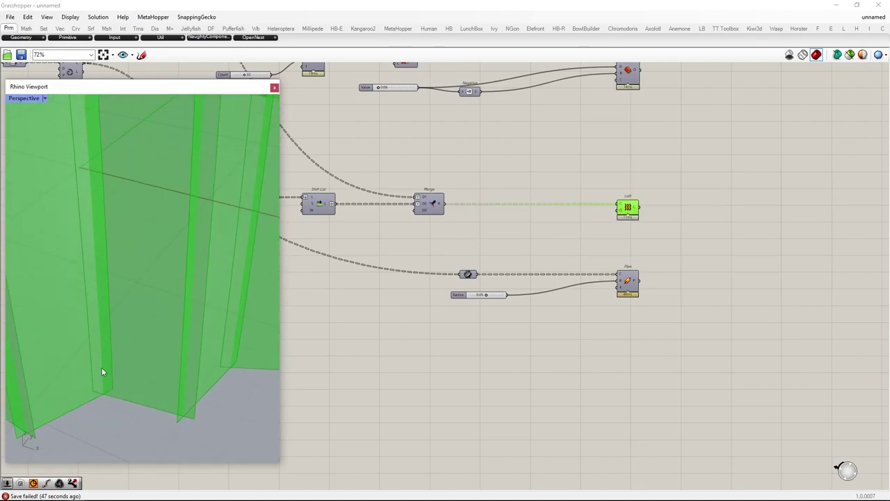
Space out the layout by moving the Curve, Radius slider and Pipe group down and Merge and Loft away from Shift List
left_click_drag(690, 359, 450, 373)
left_click_drag(696, 347, 452, 365)
left_click_drag(680, 253, 533, 205)
left_click(453, 245)
Add a panel containing -1, connect it to the S input of Shift List and check the lofted panels
right_click_drag(315, 213, 437, 219)
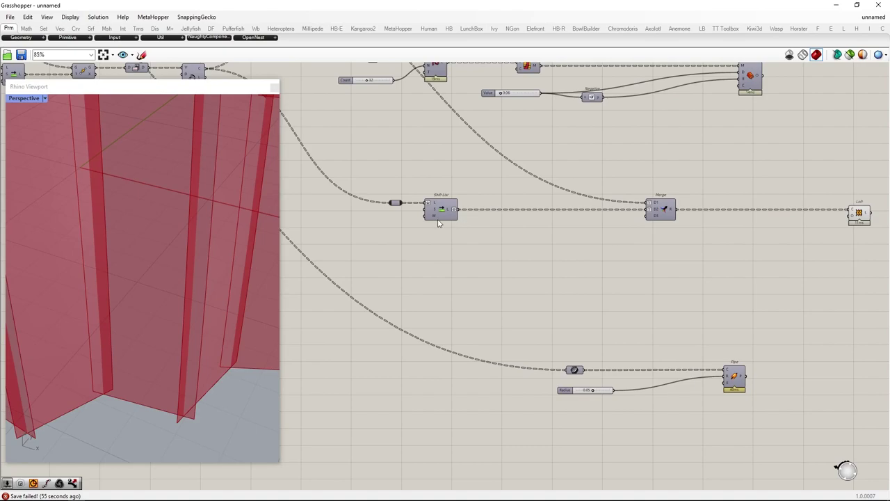
scroll(437, 219, "up", 3)
double_click(371, 235)
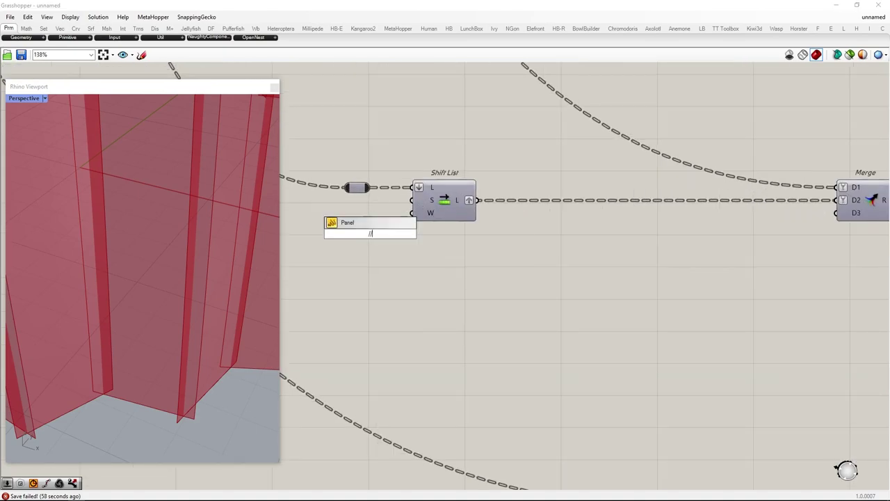
type("//-1")
key("Return")
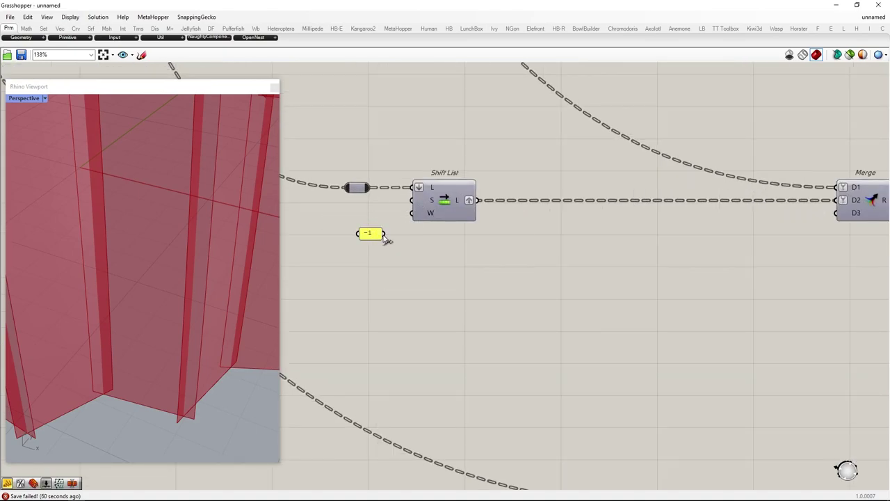
left_click_drag(410, 202, 412, 201)
scroll(173, 423, "down", 8)
right_click_drag(178, 397, 231, 382)
scroll(431, 257, "down", 7)
scroll(571, 286, "up", 3)
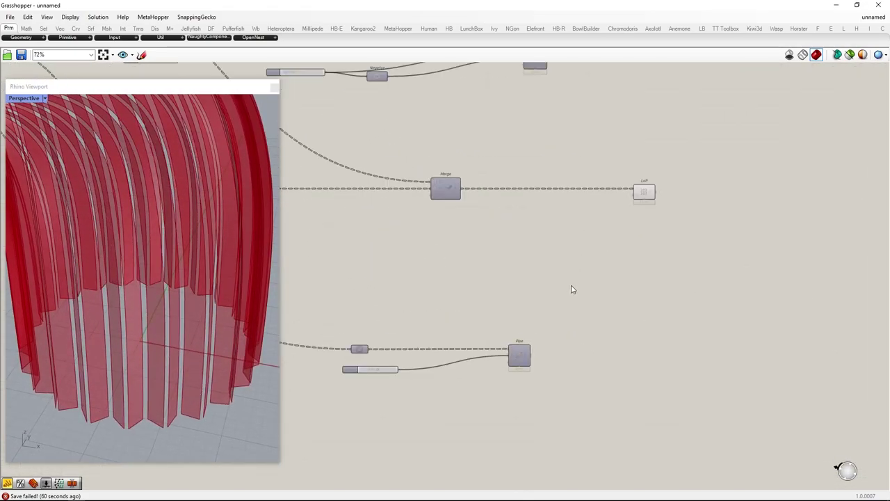
Move Loft closer to Merge and bake its panels to the Default layer as a group
left_click_drag(645, 191, 567, 191)
right_click(568, 190)
left_click(592, 225)
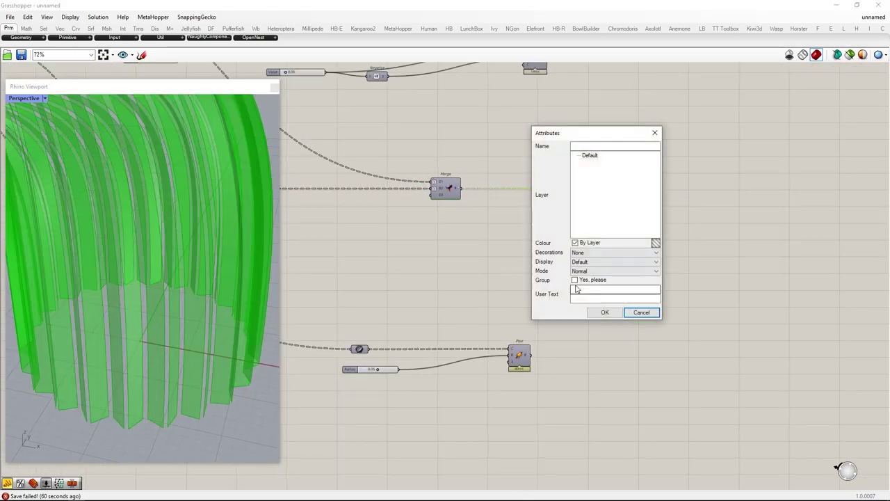
left_click(604, 313)
Bake the piped section segments alongside the corrected panels
left_click(519, 356)
right_click(520, 357)
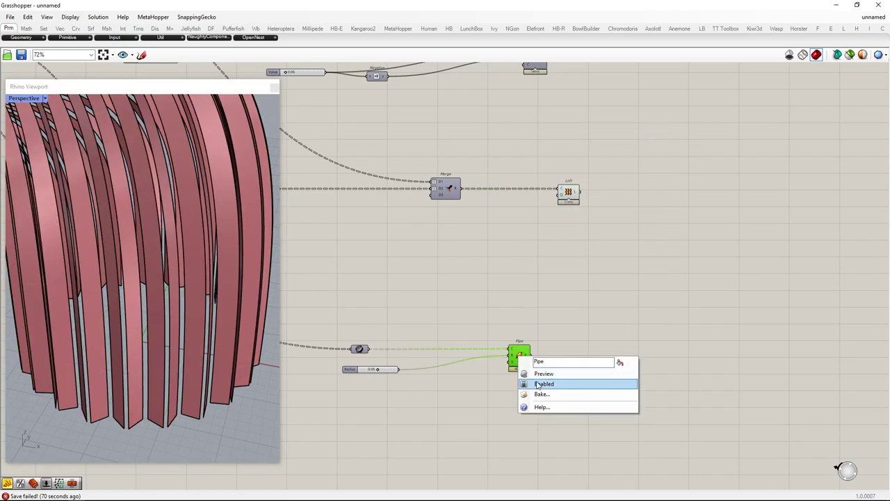
left_click(537, 393)
left_click(551, 479)
Bake the thickened Offset Mesh strips as a group alongside the corrected panels and pipes
right_click_drag(554, 69, 558, 225)
scroll(558, 226, "up", 2)
right_click(536, 203)
left_click(554, 240)
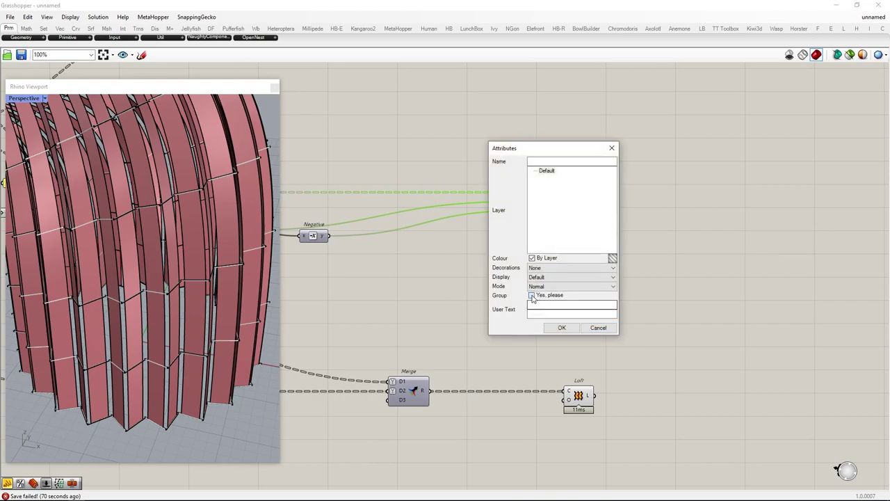
left_click(560, 326)
Disable the component previews and maximize the Rhino viewport around the baked model
middle_click(565, 313)
left_click(589, 283)
double_click(225, 89)
scroll(294, 198, "down", 7)
scroll(294, 199, "up", 4)
right_click_drag(295, 199, 82, 79)
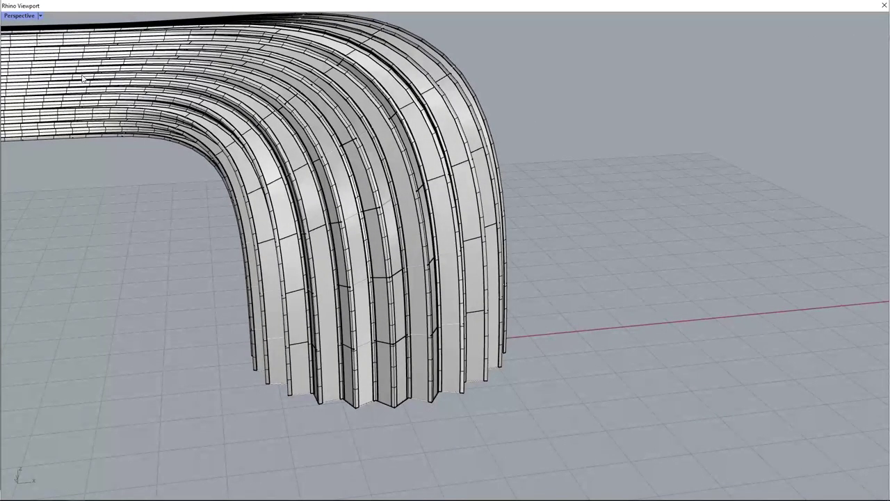
Switch the viewport to the white Arctic-style display and examine the corrected panels, strips and pipe joints from several sides
left_click(40, 17)
left_click(28, 69)
scroll(351, 179, "up", 5)
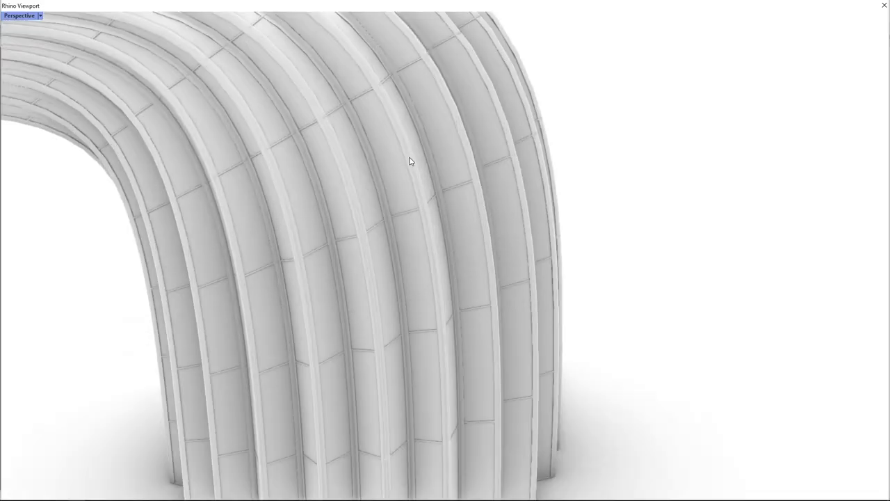
right_click_drag(399, 141, 229, 167)
right_click_drag(529, 175, 388, 173)
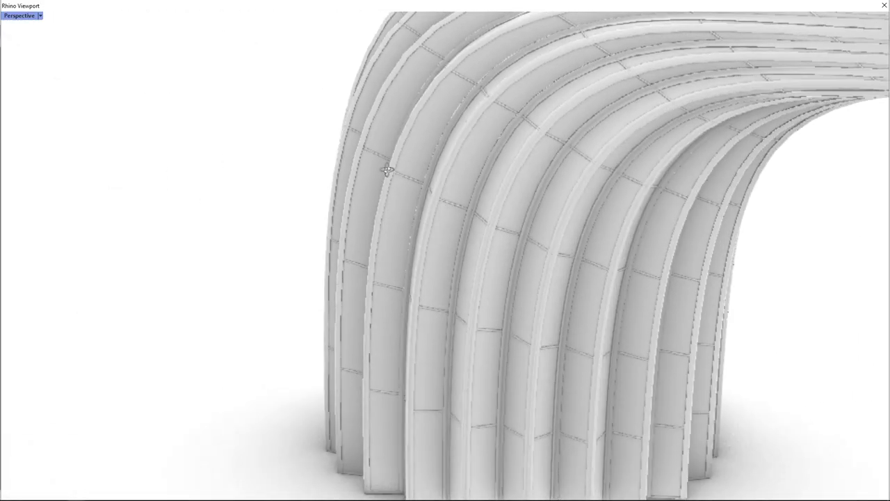
scroll(266, 211, "down", 5)
scroll(272, 117, "up", 5)
right_click_drag(272, 116, 368, 141)
scroll(418, 143, "down", 3)
right_click_drag(174, 174, 421, 188)
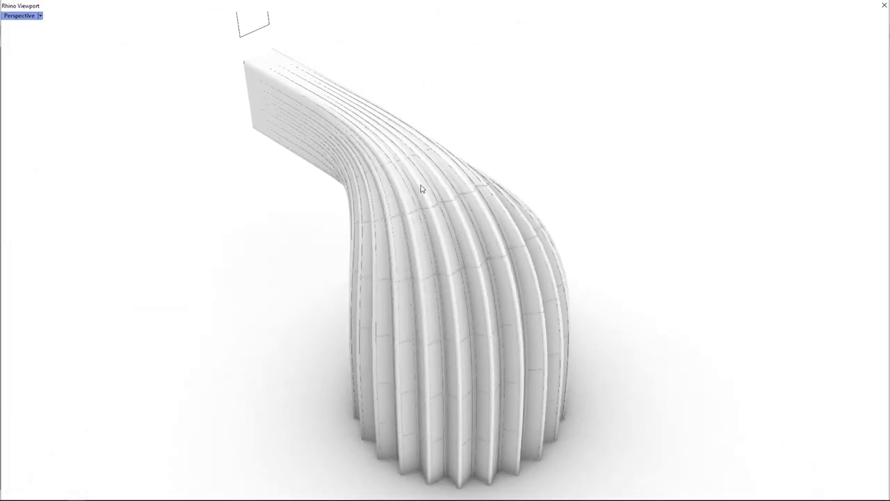
scroll(459, 220, "up", 5)
scroll(410, 147, "down", 7)
right_click_drag(439, 113, 434, 343)
scroll(433, 343, "up", 10)
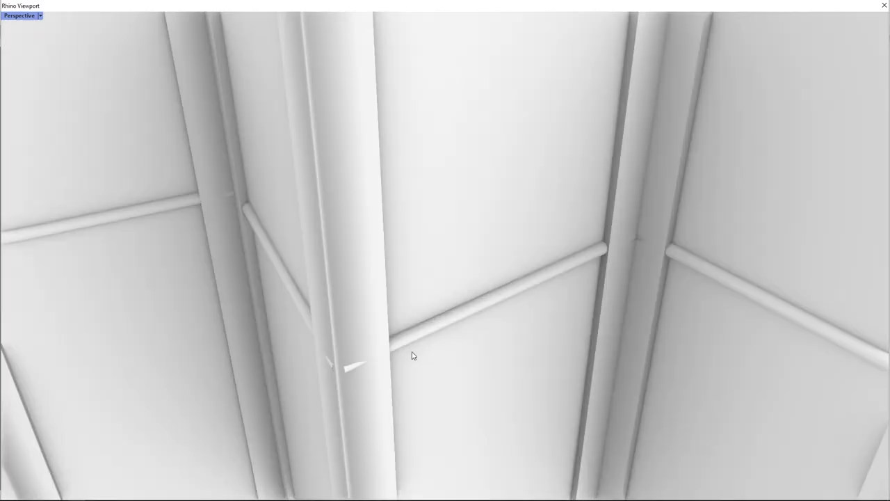
scroll(412, 345, "down", 5)
scroll(412, 345, "down", 10)
right_click_drag(385, 322, 483, 318)
scroll(484, 318, "up", 10)
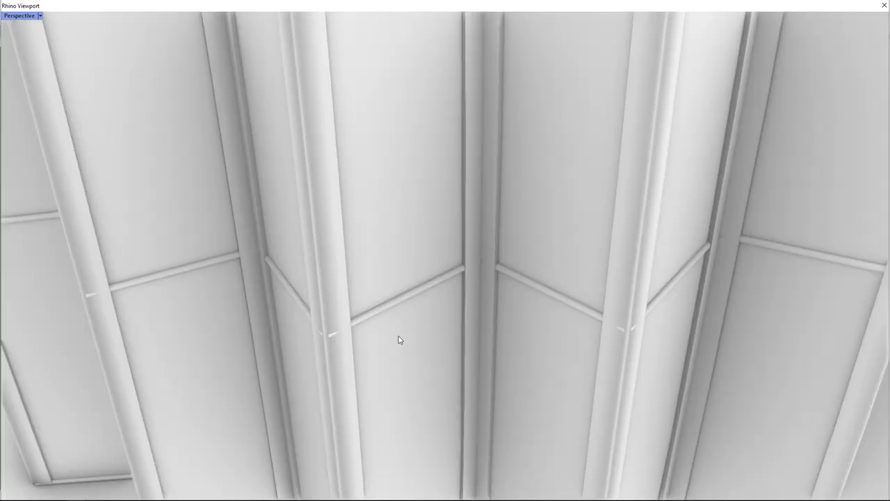
scroll(372, 316, "down", 4)
scroll(390, 382, "down", 3)
scroll(419, 233, "down", 3)
Delete the baked strips, panels and pipes from the Rhino model
left_click(418, 231)
left_click(449, 256)
key("Delete")
left_click(446, 287)
key("Delete")
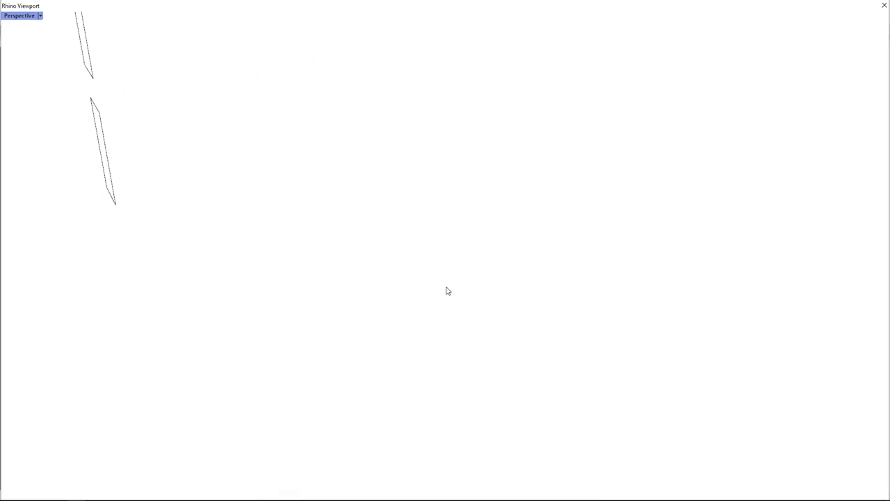
Switch the viewport back to the shaded display and restore it to a small floating window over the Grasshopper canvas
left_click(40, 16)
left_click(43, 58)
double_click(94, 7)
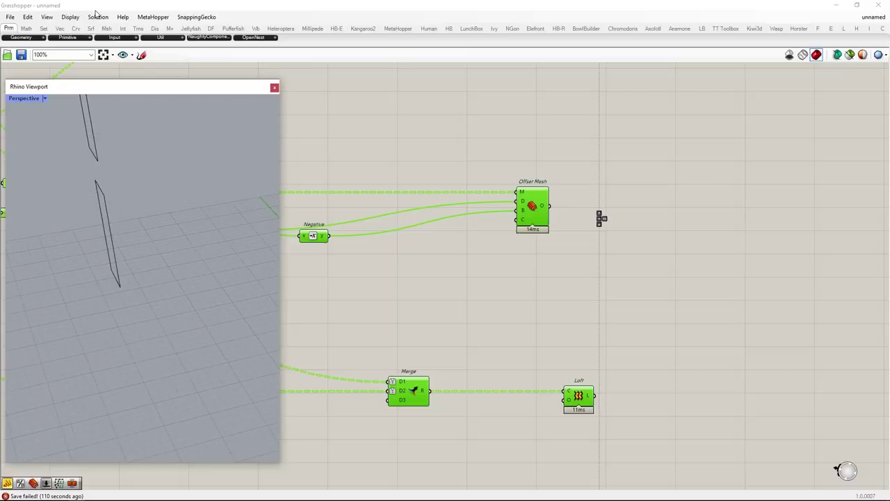
Enable the preview of the Loft component that builds the infill panels
left_click(508, 327)
right_click_drag(570, 377, 713, 240)
scroll(713, 240, "down", 5)
scroll(707, 292, "up", 5)
right_click_drag(708, 292, 570, 266)
scroll(596, 161, "up", 2)
left_click_drag(584, 168, 534, 166)
scroll(536, 166, "up", 1)
middle_click(535, 166)
left_click(552, 145)
right_click_drag(755, 208, 648, 227)
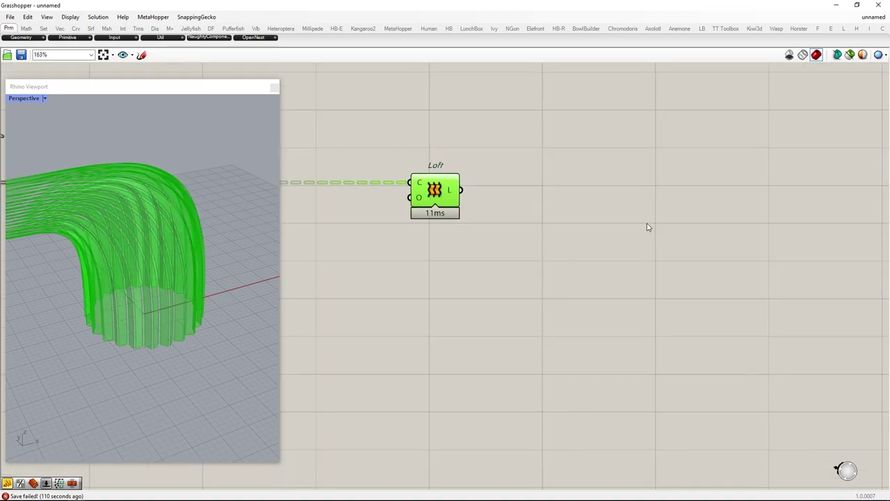
Add an Isotrim component that takes the Loft output as its surface input
left_click(646, 226)
double_click(567, 212)
type("isotrim")
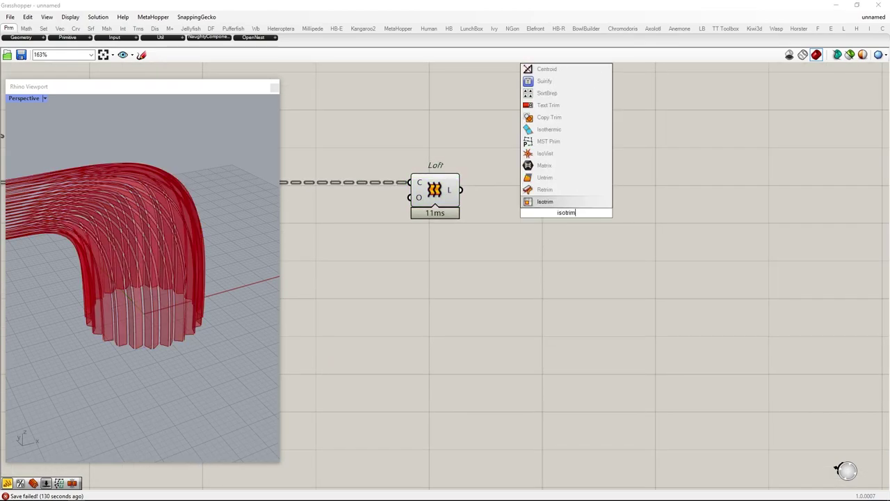
left_click(565, 203)
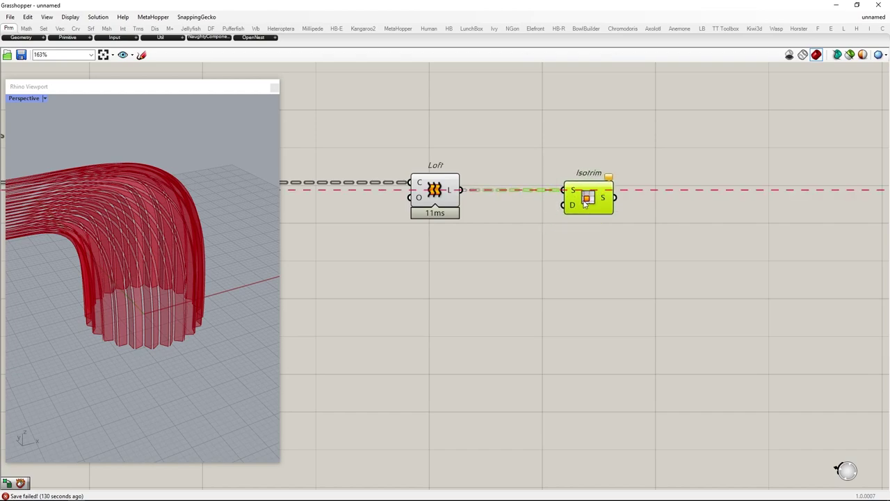
Add a Divide Domain² component fed by the Loft and connect its segments to Isotrim's domain input
double_click(467, 251)
type("divide d")
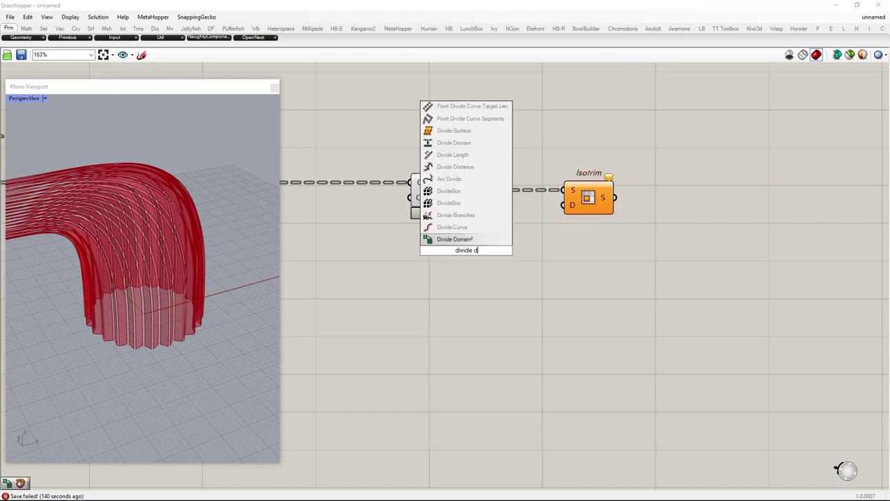
type("om")
key("Return")
left_click_drag(460, 246, 587, 260)
left_click_drag(614, 246, 711, 212)
left_click_drag(758, 188, 772, 196)
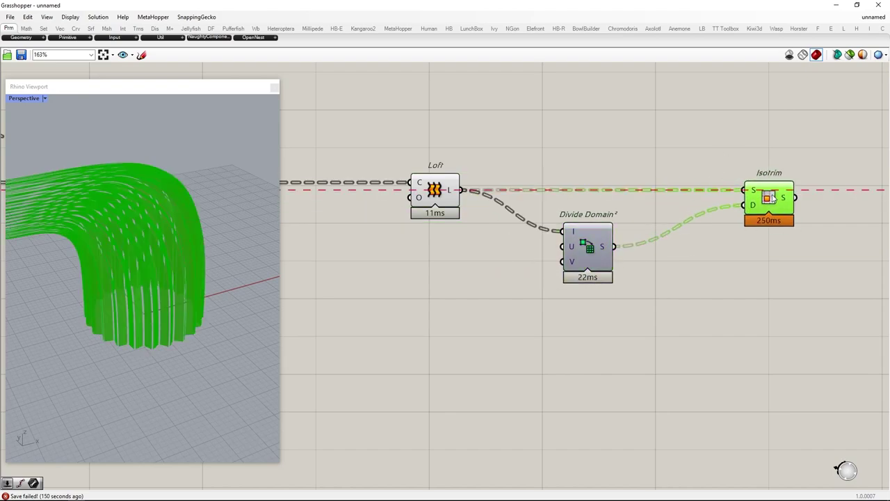
Create a number slider with value 1 and connect it to the U Count of Divide Domain²
left_click(424, 292)
key("Return")
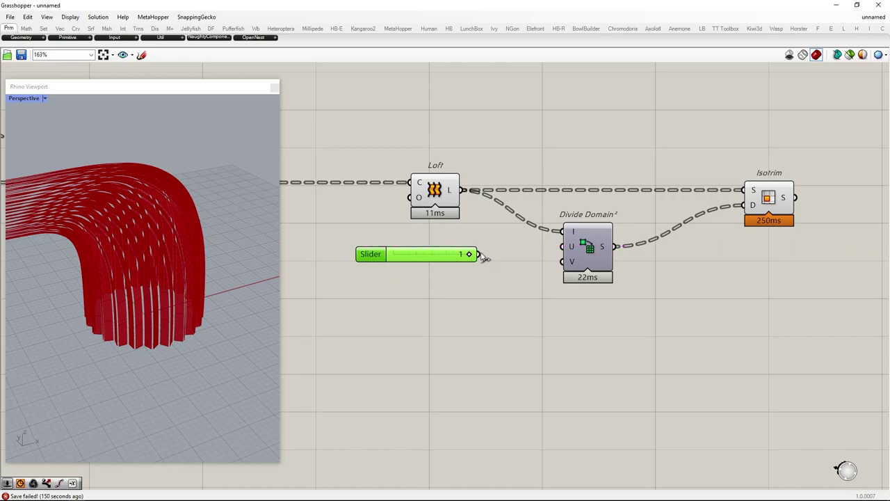
left_click_drag(479, 255, 564, 246)
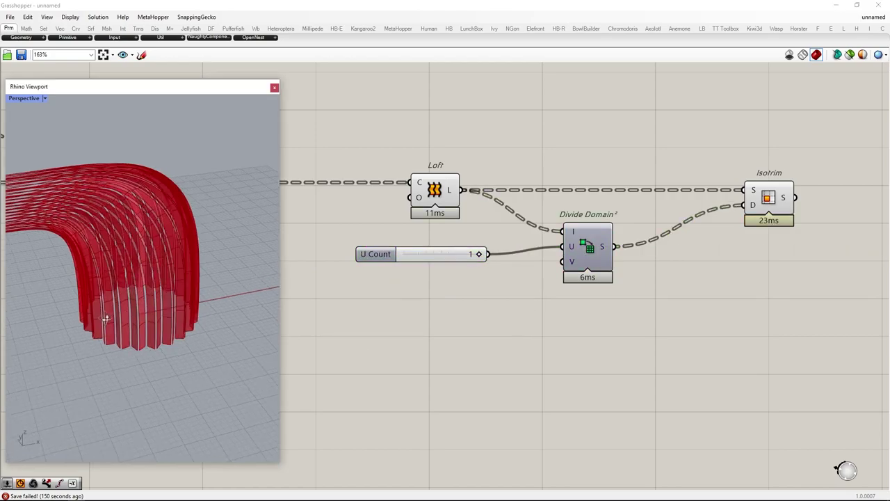
scroll(104, 325, "up", 5)
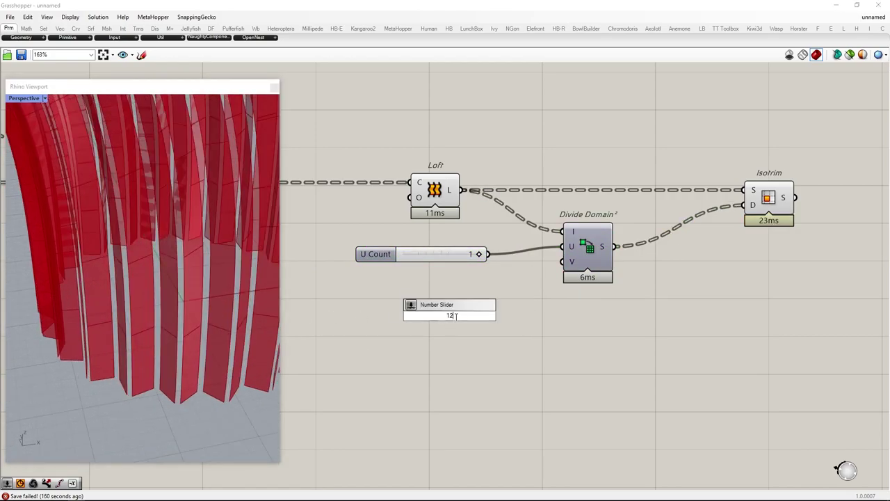
Drive the V Count of Divide Domain² with a slider set to 10 and hide the Loft preview
left_click(456, 316)
type("12")
key("Return")
left_click_drag(456, 279, 430, 182)
middle_click(430, 182)
left_click(396, 164)
left_click_drag(473, 317, 450, 317)
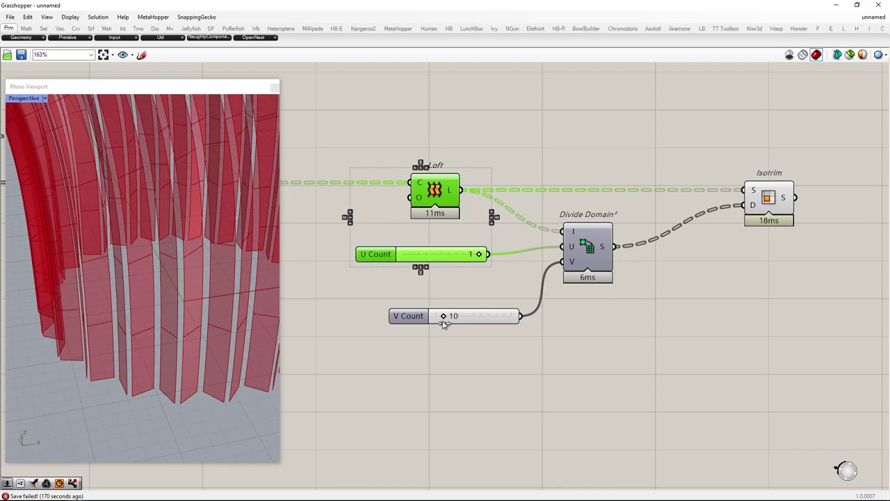
Add a Brep Join component and feed it the Isotrim surfaces
scroll(445, 324, "down", 2)
left_click(550, 240)
double_click(641, 244)
type("join brep")
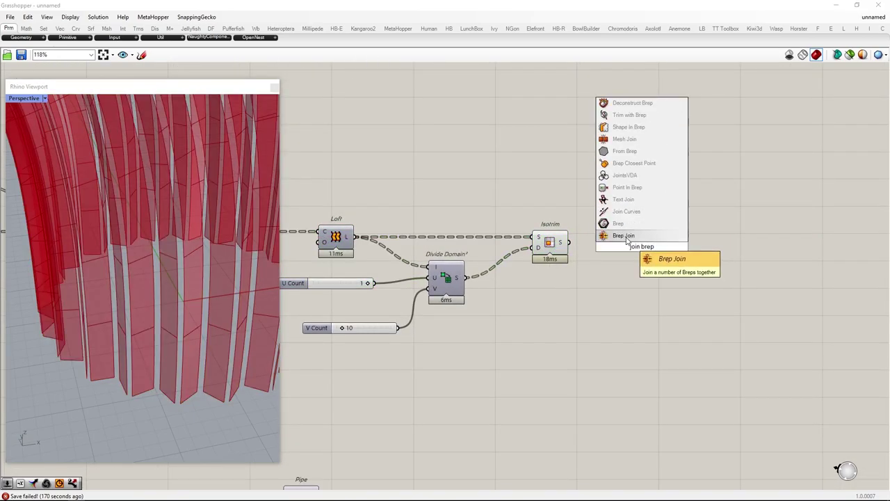
left_click(626, 238)
left_click_drag(569, 242, 609, 242)
Add a Brep Edges component, connect it to the joined breps and align it with Brep Join
double_click(684, 239)
type("brep")
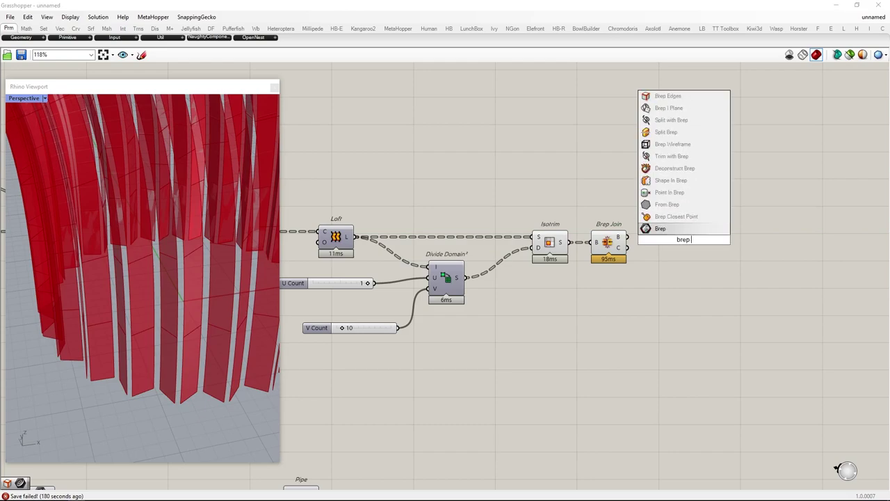
left_click(686, 217)
left_click_drag(629, 237, 666, 239)
left_click_drag(680, 240, 673, 237)
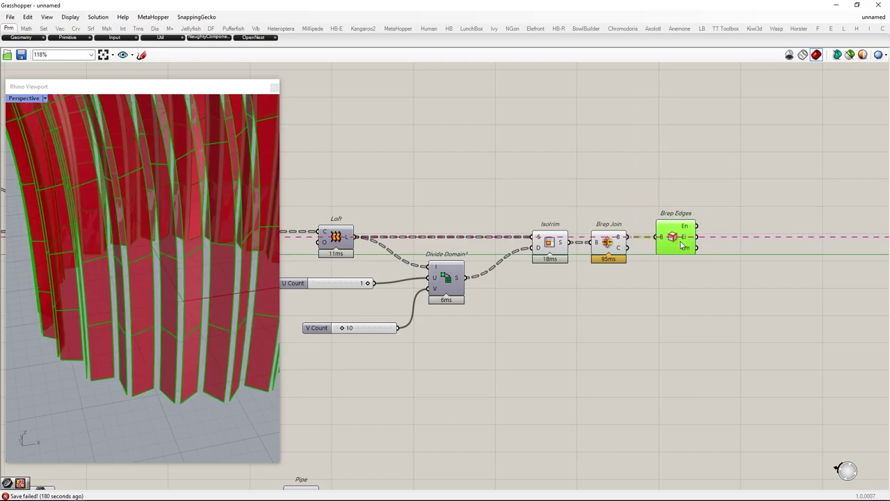
Connect the interior edges of Brep Edges to the Pipe's curve input and hide the previews of the panel components
scroll(596, 226, "down", 4)
scroll(521, 356, "up", 2)
left_click(413, 369)
left_click_drag(414, 369, 827, 369)
left_click_drag(775, 413, 299, 147)
middle_click(370, 200)
left_click(398, 168)
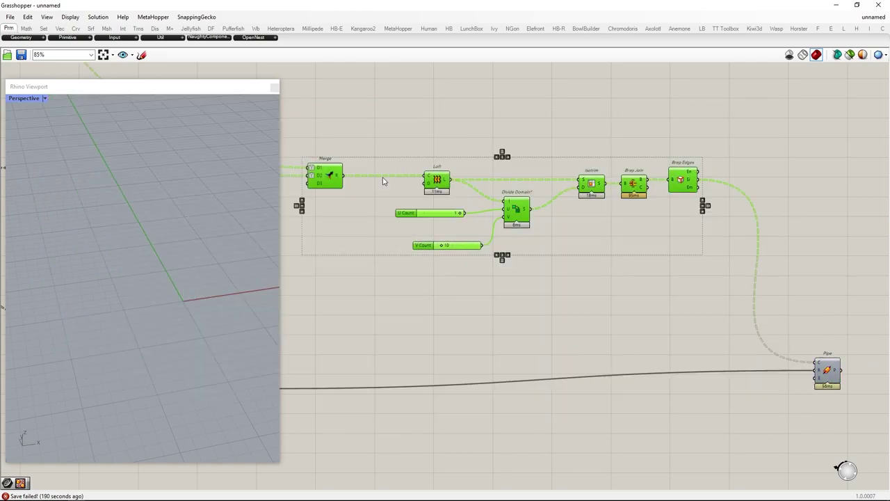
Enable the preview of the Pipe component built on the interior edges
scroll(594, 257, "down", 1)
scroll(765, 340, "up", 2)
right_click_drag(766, 341, 673, 285)
left_click(674, 278)
left_click_drag(708, 298, 719, 318)
middle_click(719, 317)
left_click(736, 297)
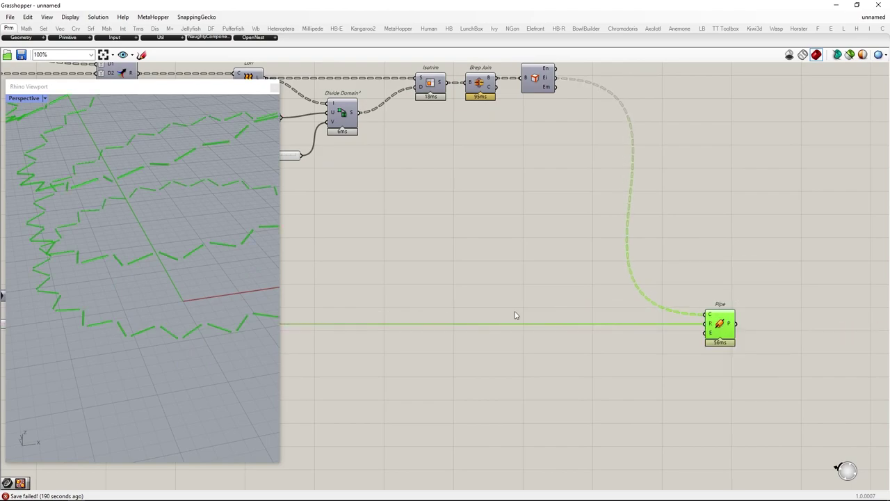
Open the data options of the Pipe component's radius input
scroll(599, 302, "down", 2)
scroll(807, 365, "up", 2)
right_click(630, 299)
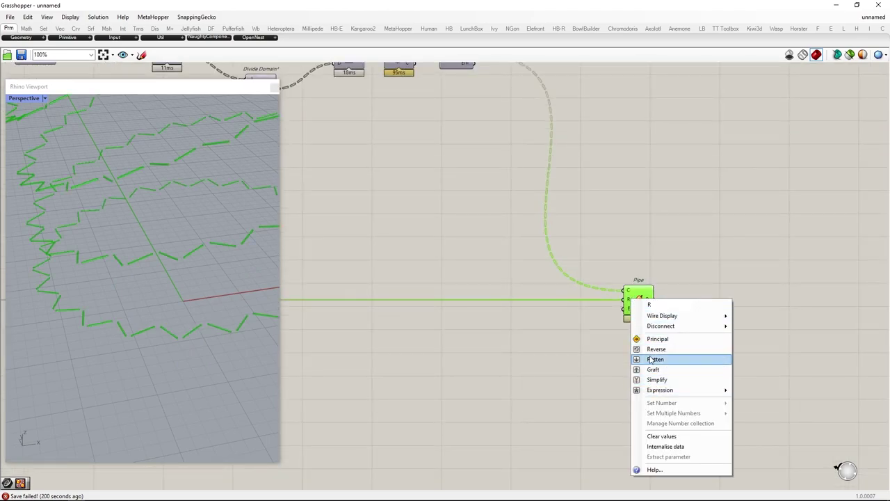